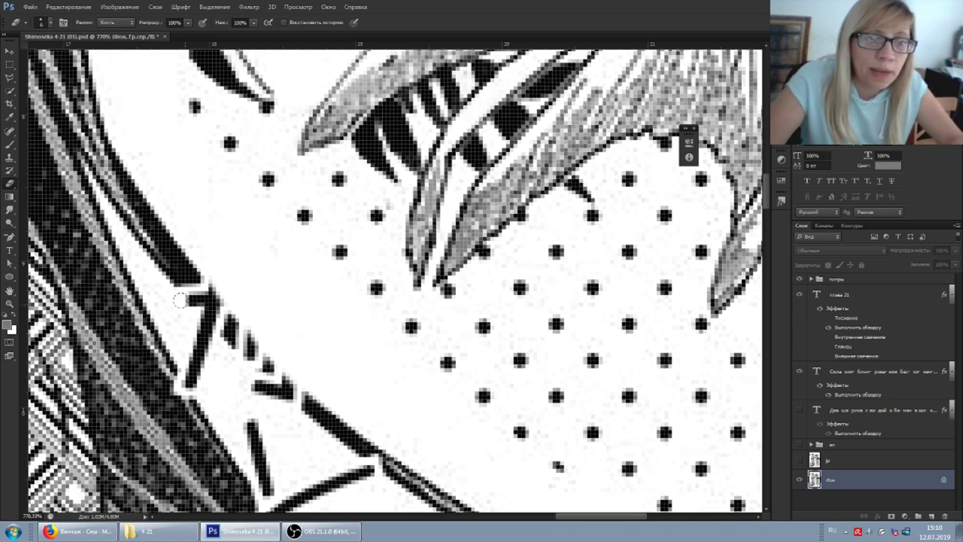
Erase the leftover lettering strokes from the white gap between the dark hair and the thin curved strand
{"action": "mouse_move", "coordinate": [199, 331]}
{"action": "left_mouse_down"}
{"action": "mouse_move", "coordinate": [183, 305]}
{"action": "mouse_move", "coordinate": [211, 351]}
{"action": "mouse_move", "coordinate": [193, 335]}
{"action": "mouse_move", "coordinate": [201, 376]}
{"action": "mouse_move", "coordinate": [186, 377]}
{"action": "mouse_move", "coordinate": [270, 414]}
{"action": "mouse_move", "coordinate": [249, 383]}
{"action": "mouse_move", "coordinate": [281, 405]}
{"action": "mouse_move", "coordinate": [271, 403]}
{"action": "mouse_move", "coordinate": [255, 420]}
{"action": "mouse_move", "coordinate": [270, 427]}
{"action": "mouse_move", "coordinate": [247, 356]}
{"action": "mouse_move", "coordinate": [316, 420]}
{"action": "mouse_move", "coordinate": [350, 434]}
{"action": "mouse_move", "coordinate": [342, 410]}
{"action": "mouse_move", "coordinate": [362, 426]}
{"action": "mouse_move", "coordinate": [362, 416]}
{"action": "mouse_move", "coordinate": [303, 430]}
{"action": "mouse_move", "coordinate": [267, 420]}
{"action": "mouse_move", "coordinate": [287, 448]}
{"action": "mouse_move", "coordinate": [275, 446]}
{"action": "mouse_move", "coordinate": [299, 444]}
{"action": "left_mouse_up"}
{"action": "scroll", "coordinate": [261, 396], "scroll_direction": "down", "scroll_amount": 2}
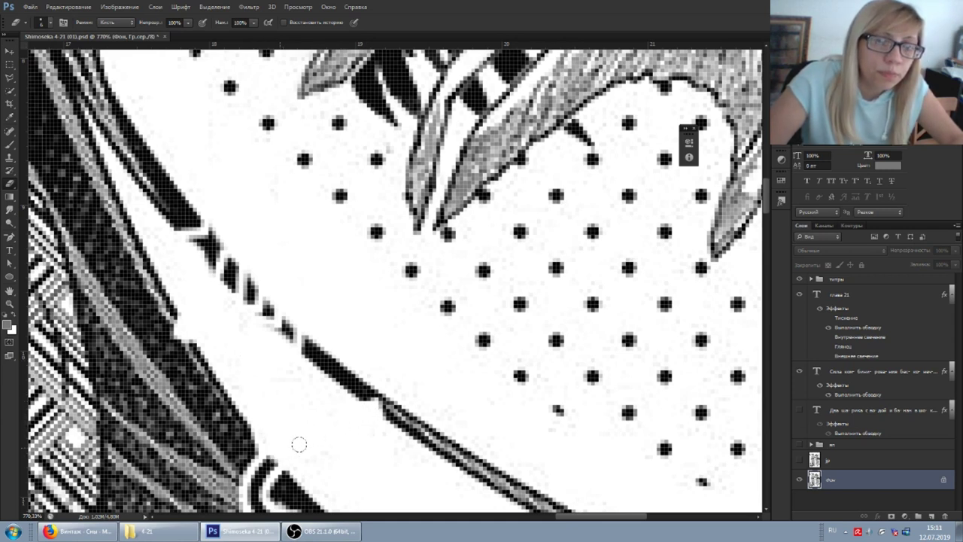
Rebuild the dark hair's broken edge and the first break in the thin strand with a smaller Clone Stamp brush
{"action": "left_click", "coordinate": [9, 158]}
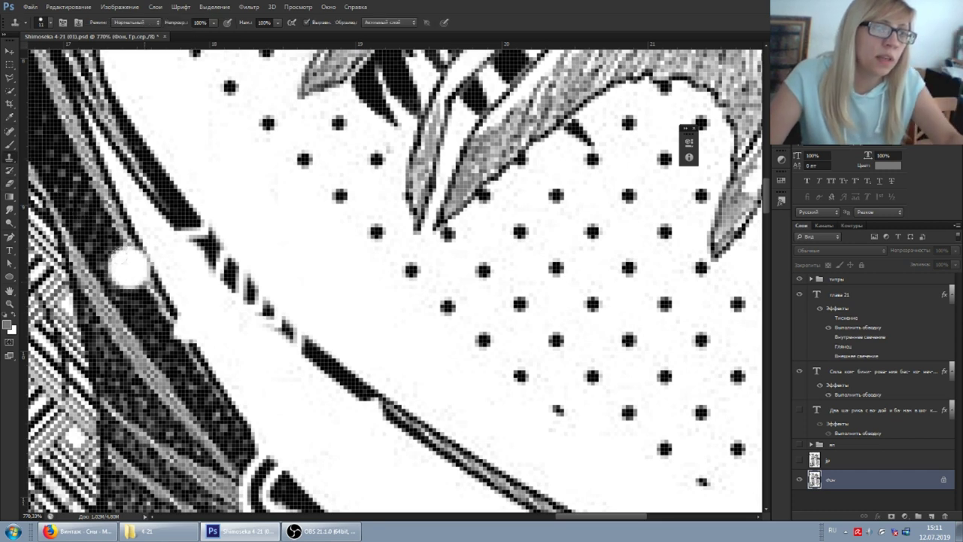
{"action": "left_click", "coordinate": [45, 22]}
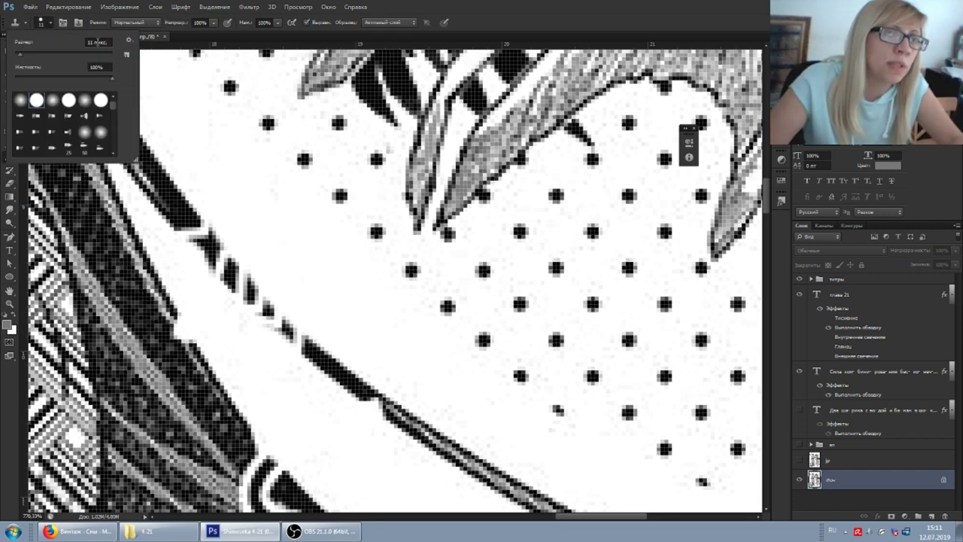
{"action": "left_click", "coordinate": [170, 298], "text": "alt"}
{"action": "left_click", "coordinate": [174, 317]}
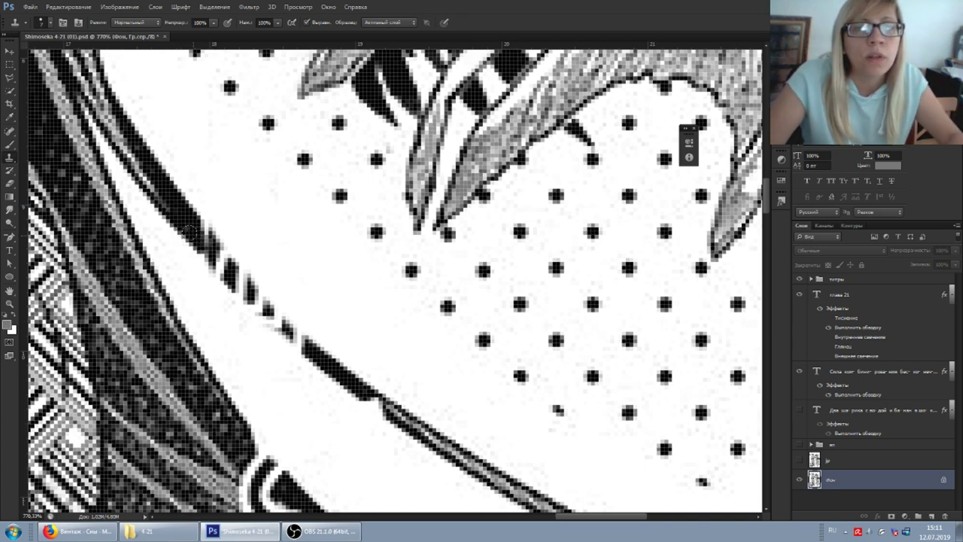
{"action": "left_click_drag", "start_coordinate": [205, 250], "coordinate": [218, 273]}
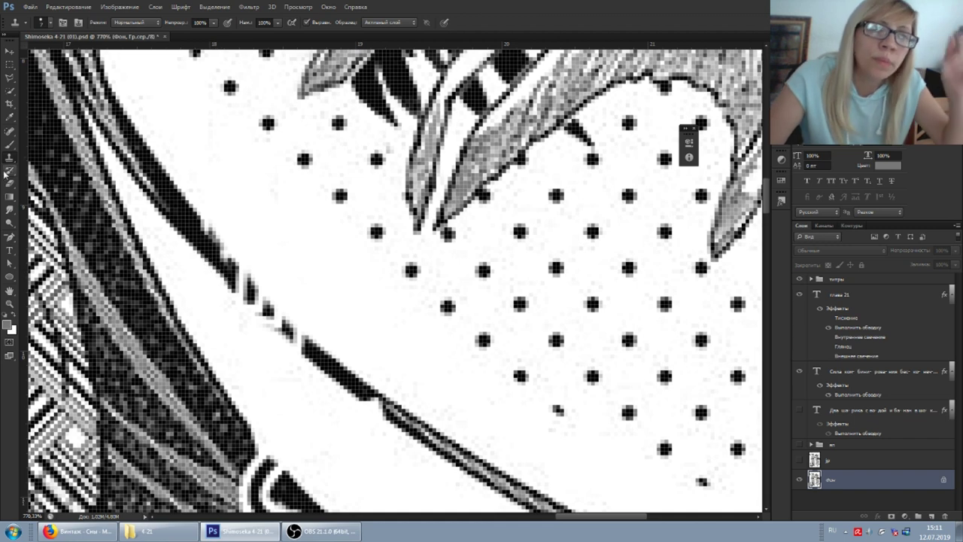
Bridge the remaining breaks in the thin curved strand with black Brush strokes, trimming its outline in white
{"action": "left_click", "coordinate": [10, 144]}
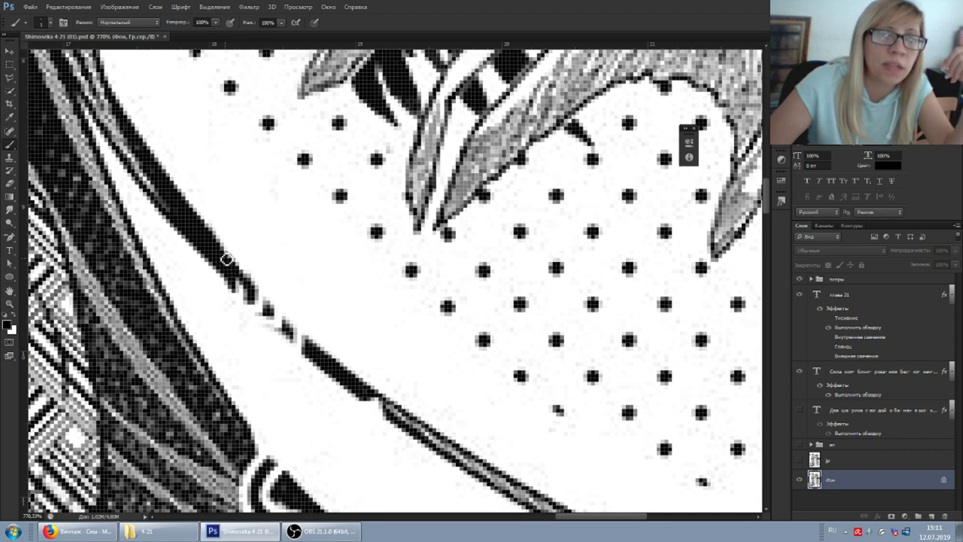
{"action": "key", "text": "x"}
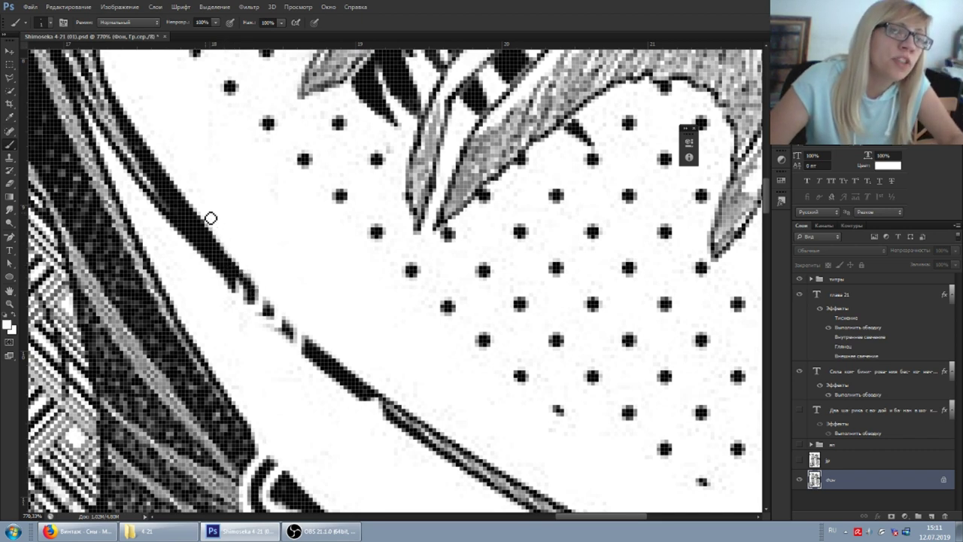
{"action": "key", "text": "x"}
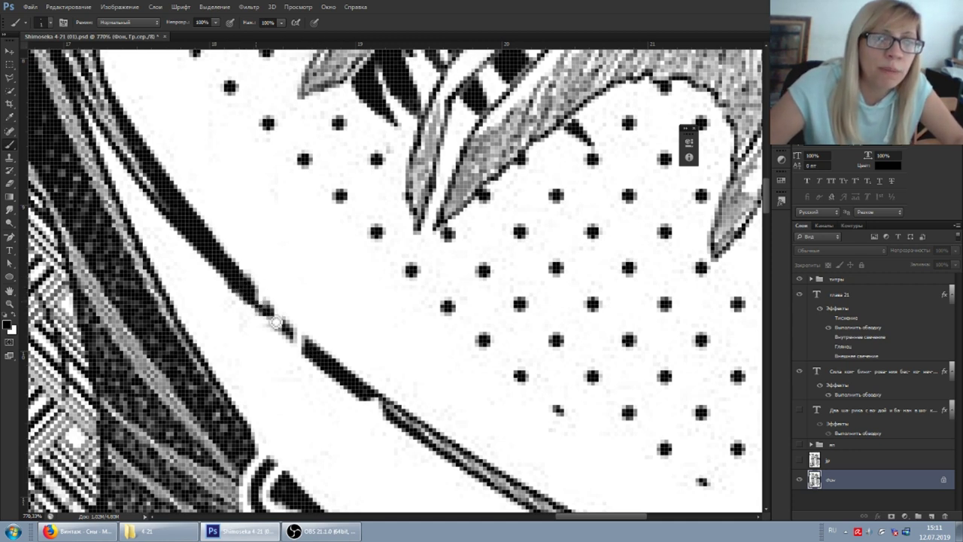
{"action": "mouse_move", "coordinate": [250, 295]}
{"action": "left_mouse_down"}
{"action": "mouse_move", "coordinate": [315, 362]}
{"action": "mouse_move", "coordinate": [266, 310]}
{"action": "mouse_move", "coordinate": [320, 357]}
{"action": "mouse_move", "coordinate": [296, 329]}
{"action": "mouse_move", "coordinate": [319, 366]}
{"action": "mouse_move", "coordinate": [288, 334]}
{"action": "left_mouse_up"}
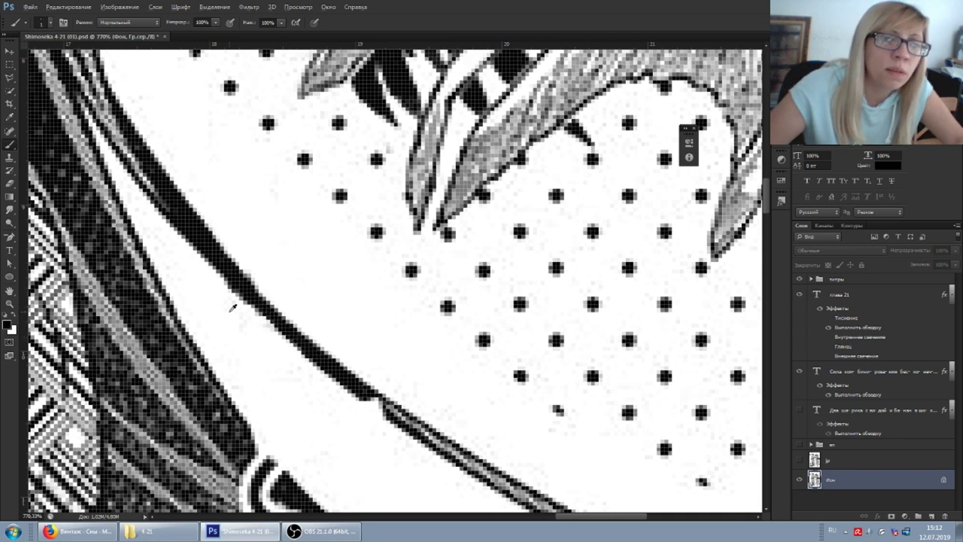
Smooth both edges of the repaired thin strand using white and black sampled from the artwork
{"action": "left_click", "coordinate": [231, 310], "text": "alt"}
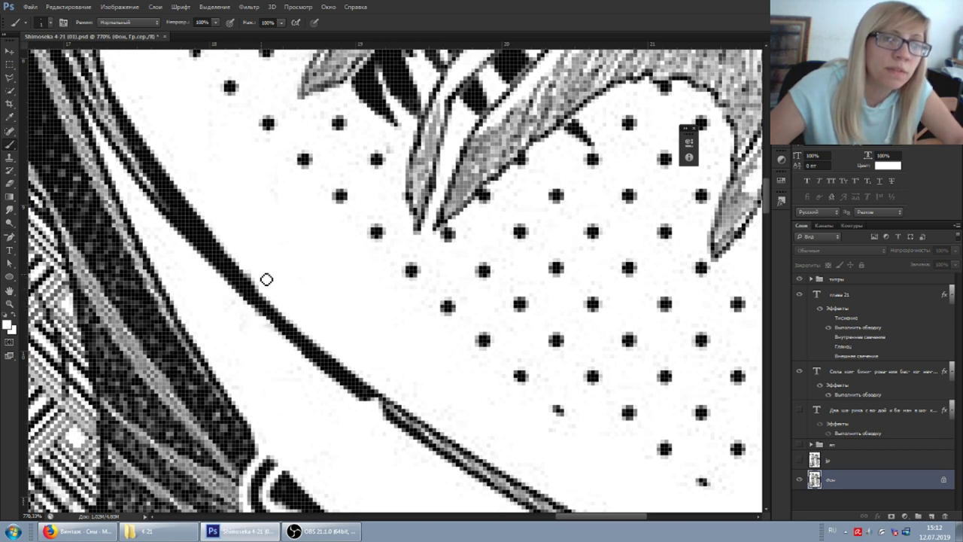
{"action": "left_click", "coordinate": [285, 324], "text": "alt"}
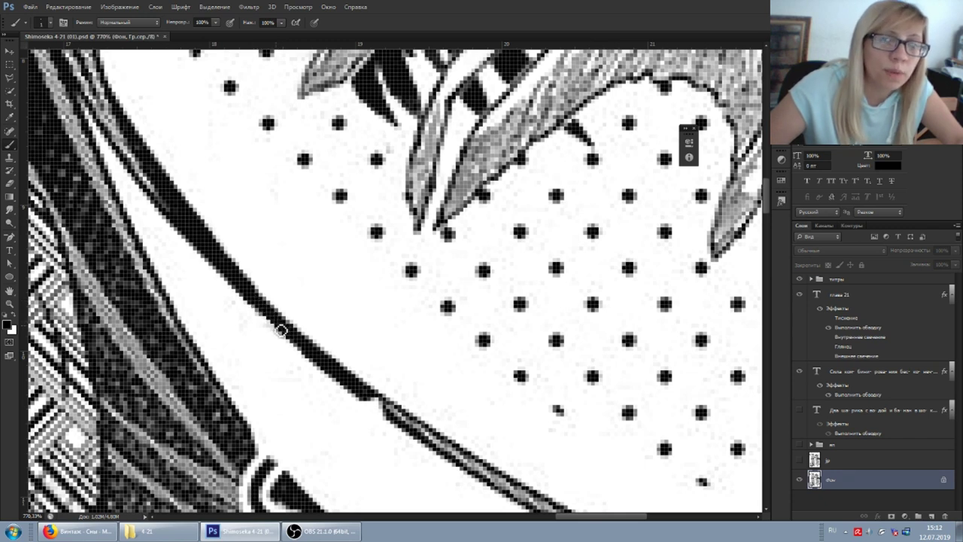
{"action": "left_click", "coordinate": [266, 331], "text": "alt"}
{"action": "left_click", "coordinate": [270, 325], "text": "alt"}
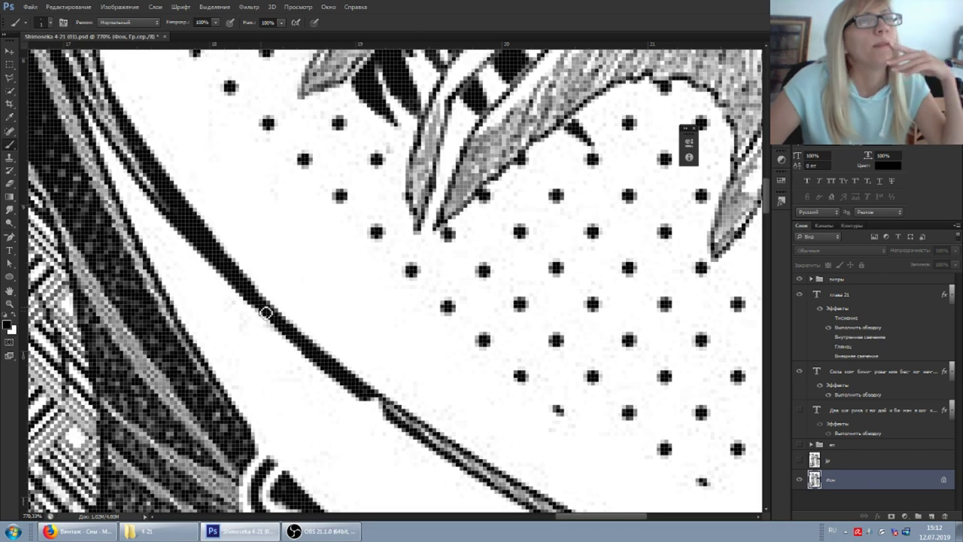
{"action": "left_click", "coordinate": [279, 272], "text": "alt"}
Blend the thin black strand into the grey-centred strand by painting over the notch at their junction
{"action": "scroll", "coordinate": [349, 334], "scroll_direction": "down", "scroll_amount": 4}
{"action": "scroll", "coordinate": [356, 361], "scroll_direction": "up", "scroll_amount": 2}
{"action": "scroll", "coordinate": [346, 356], "scroll_direction": "up", "scroll_amount": 3}
{"action": "left_click", "coordinate": [237, 241], "text": "alt"}
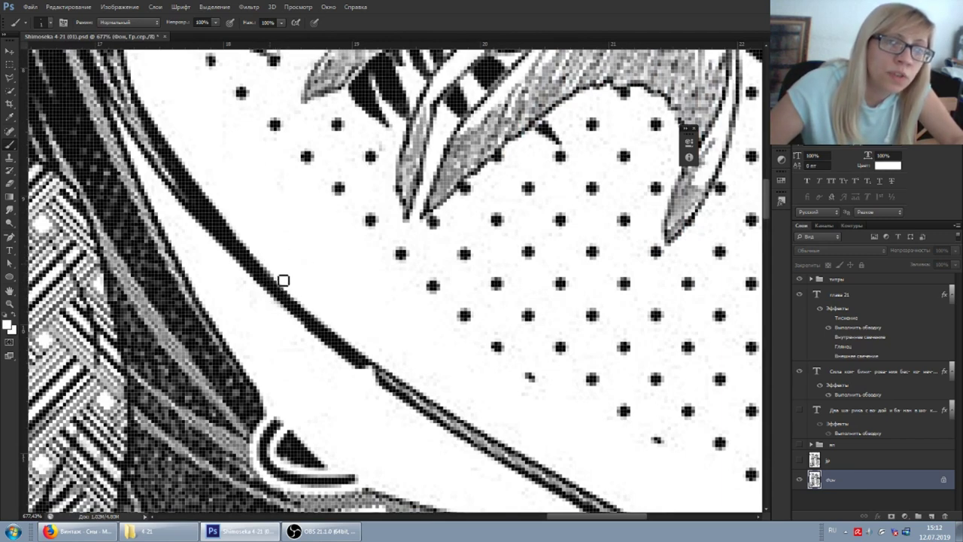
{"action": "left_click", "coordinate": [343, 346], "text": "alt"}
{"action": "scroll", "coordinate": [344, 347], "scroll_direction": "up", "scroll_amount": 3}
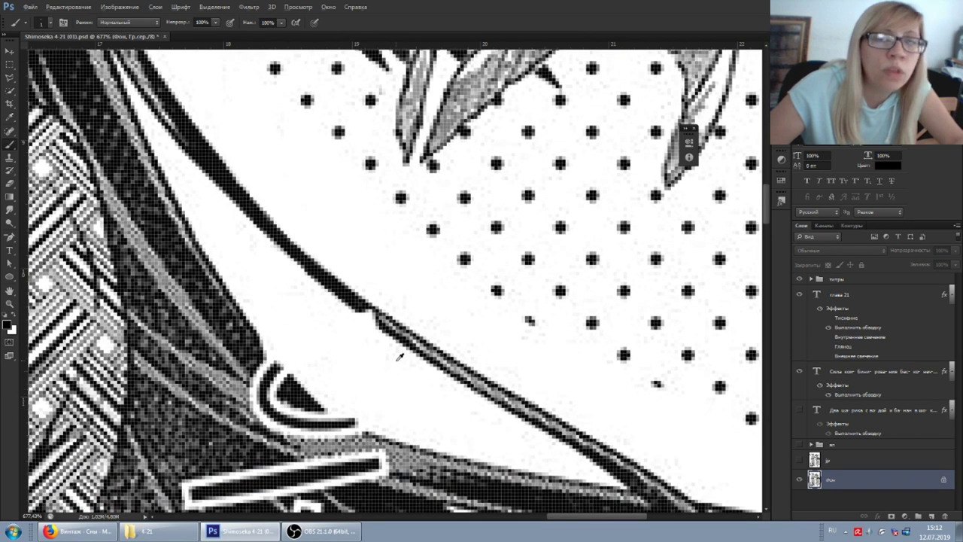
{"action": "mouse_move", "coordinate": [335, 283]}
{"action": "left_mouse_down"}
{"action": "mouse_move", "coordinate": [382, 322]}
{"action": "mouse_move", "coordinate": [352, 290]}
{"action": "left_mouse_up"}
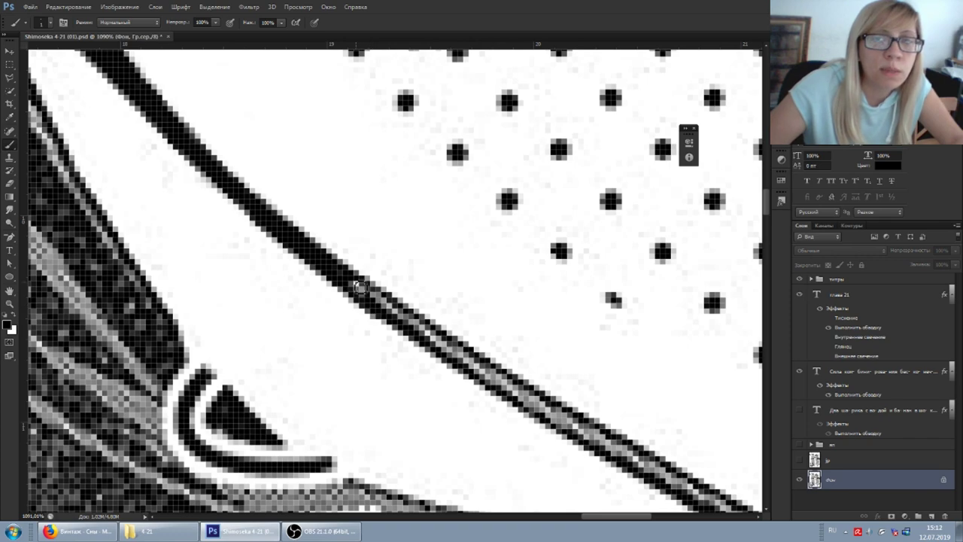
{"action": "left_click", "coordinate": [382, 337], "text": "alt"}
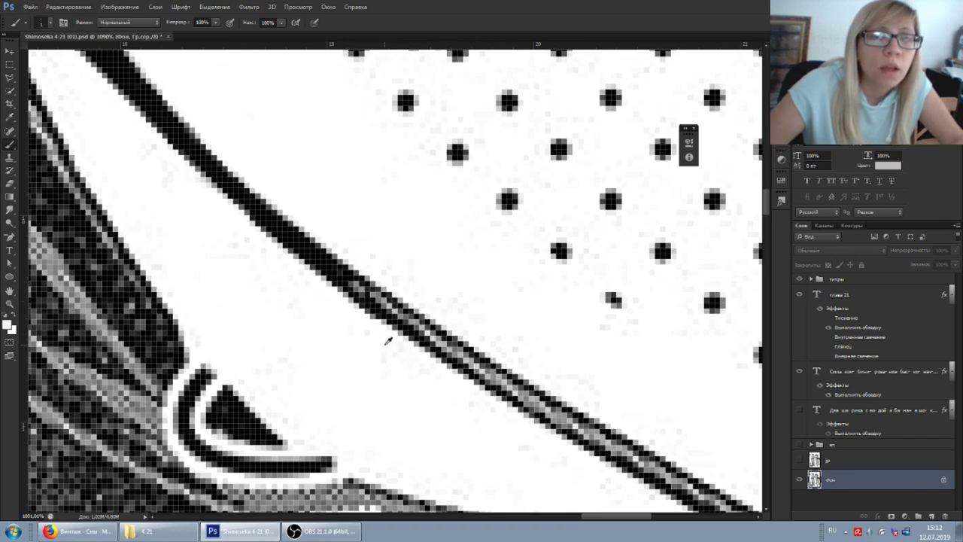
Continue the dark hair's edge across the white-outlined curved stroke and fill the stroke's upper part with black
{"action": "scroll", "coordinate": [329, 291], "scroll_direction": "down", "scroll_amount": 5}
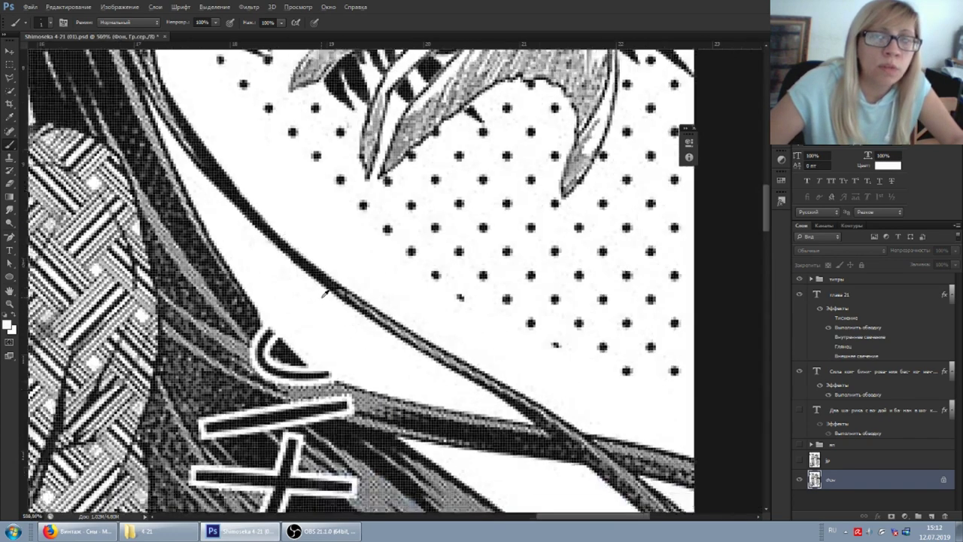
{"action": "scroll", "coordinate": [312, 316], "scroll_direction": "up", "scroll_amount": 3}
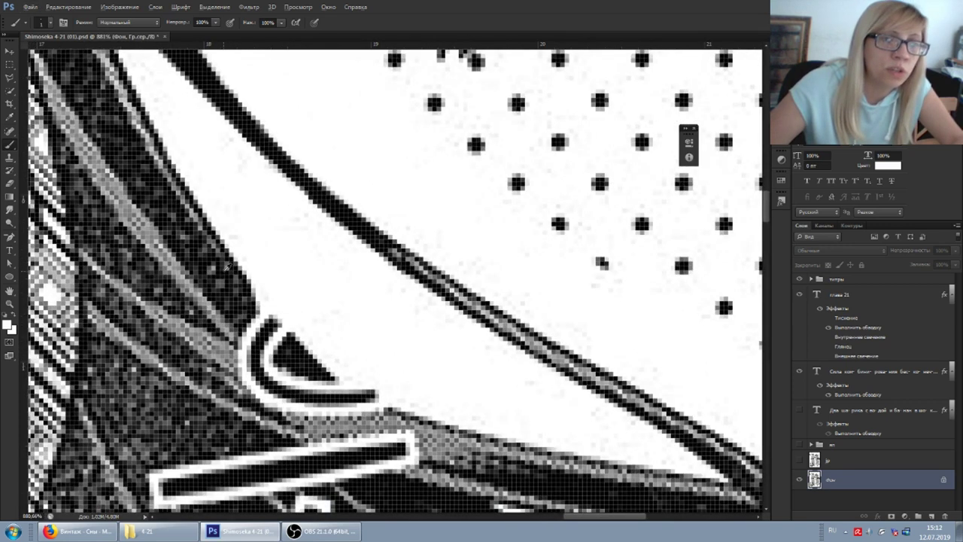
{"action": "key", "text": "x"}
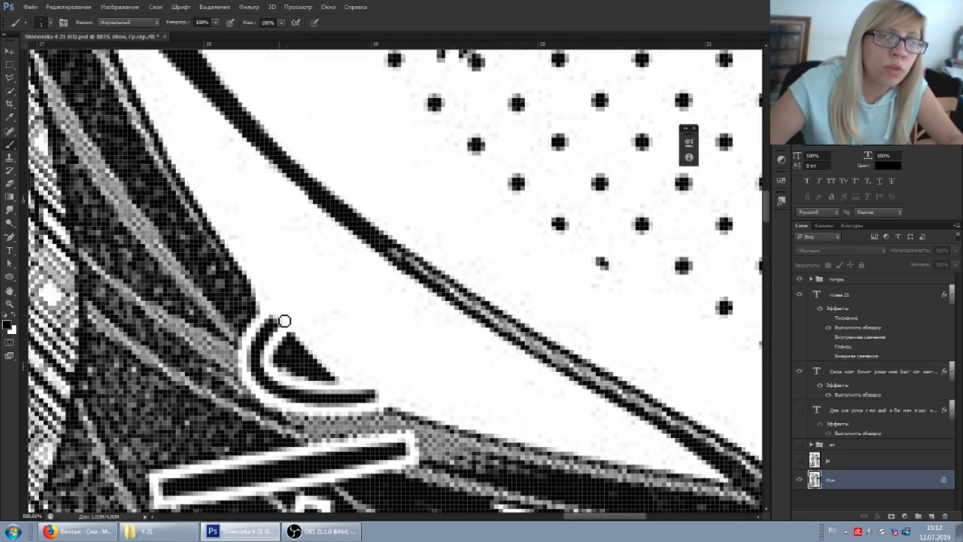
{"action": "left_click_drag", "start_coordinate": [255, 288], "coordinate": [299, 344]}
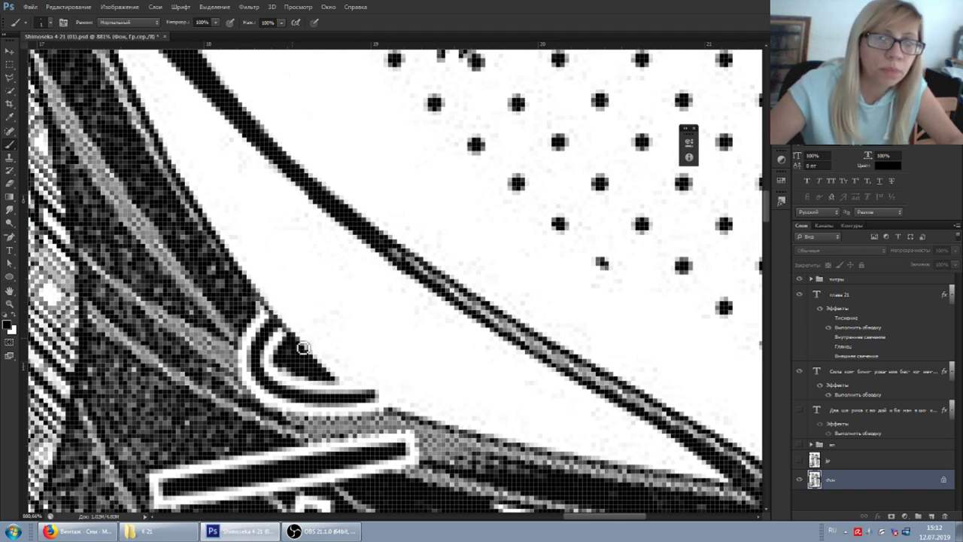
{"action": "key", "text": "x"}
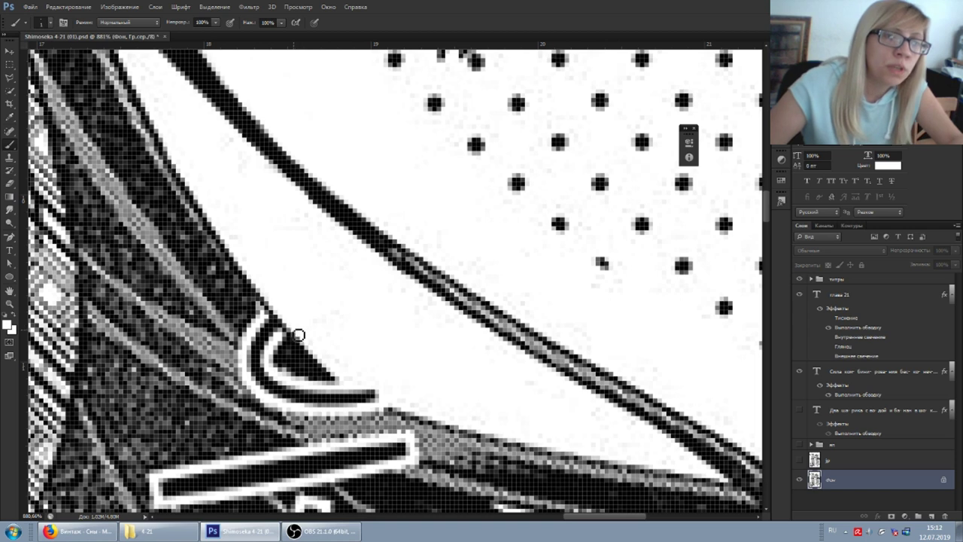
{"action": "key", "text": "x"}
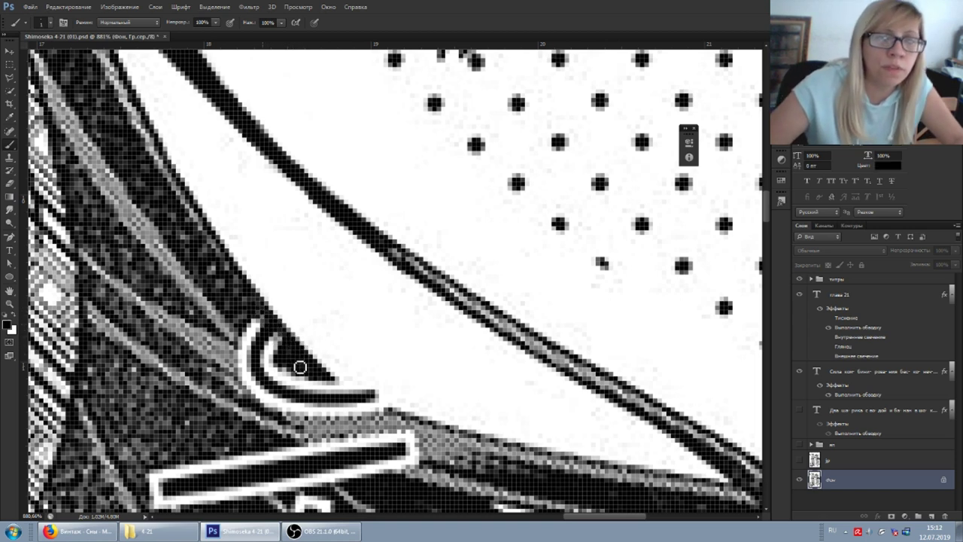
{"action": "left_click", "coordinate": [277, 338]}
{"action": "mouse_move", "coordinate": [258, 325]}
{"action": "left_mouse_down"}
{"action": "mouse_move", "coordinate": [269, 349]}
{"action": "mouse_move", "coordinate": [252, 335]}
{"action": "mouse_move", "coordinate": [270, 353]}
{"action": "left_mouse_up"}
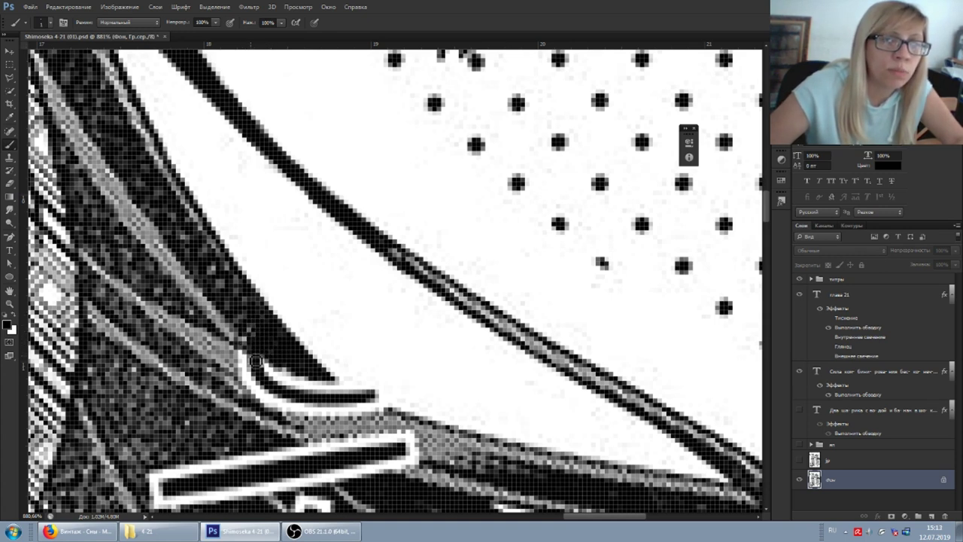
Erase the remaining black curve of the lettering stroke below the dark hair tip to white
{"action": "scroll", "coordinate": [252, 346], "scroll_direction": "down", "scroll_amount": 2}
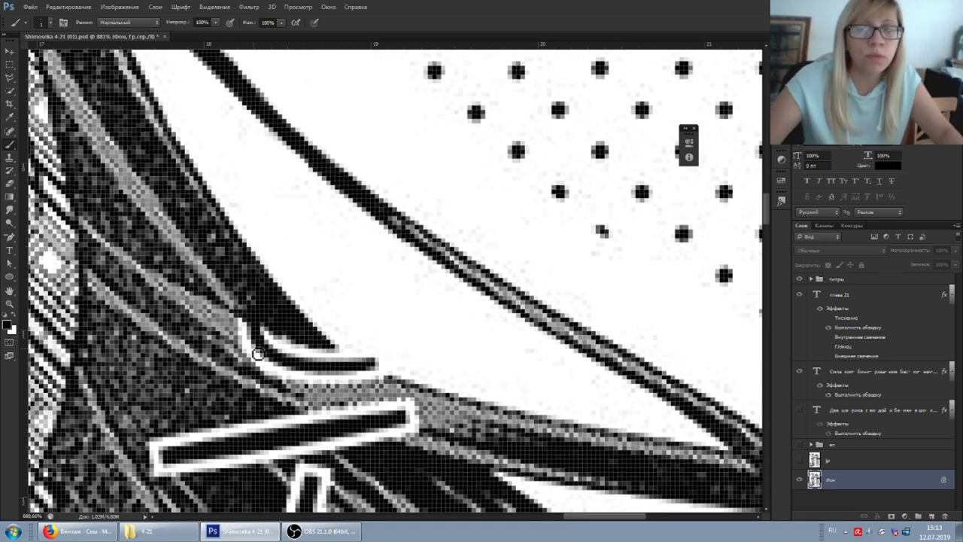
{"action": "scroll", "coordinate": [383, 310], "scroll_direction": "down", "scroll_amount": 2}
{"action": "key", "text": "alt"}
{"action": "left_click", "coordinate": [7, 184]}
{"action": "left_click_drag", "start_coordinate": [372, 304], "coordinate": [298, 299]}
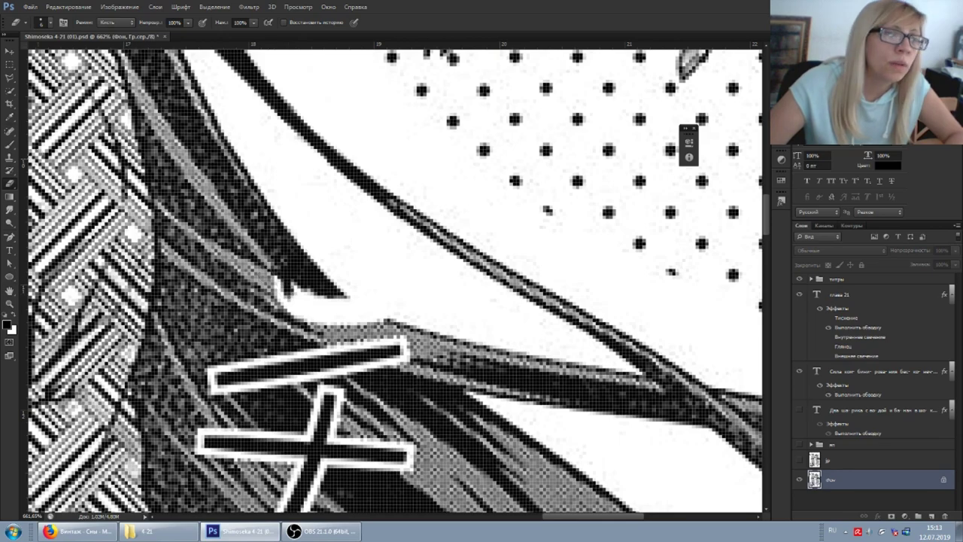
Clone the grey screentone band into the erased gap so it reaches the band above the slanted lettering bar
{"action": "left_click", "coordinate": [9, 157]}
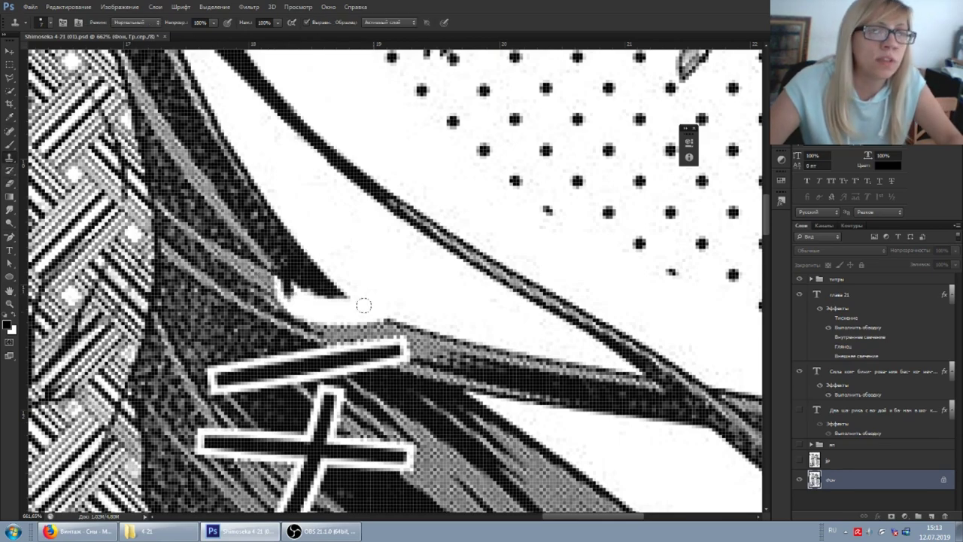
{"action": "scroll", "coordinate": [364, 305], "scroll_direction": "down", "scroll_amount": 2}
{"action": "scroll", "coordinate": [367, 307], "scroll_direction": "up", "scroll_amount": 4}
{"action": "scroll", "coordinate": [379, 333], "scroll_direction": "up", "scroll_amount": 1}
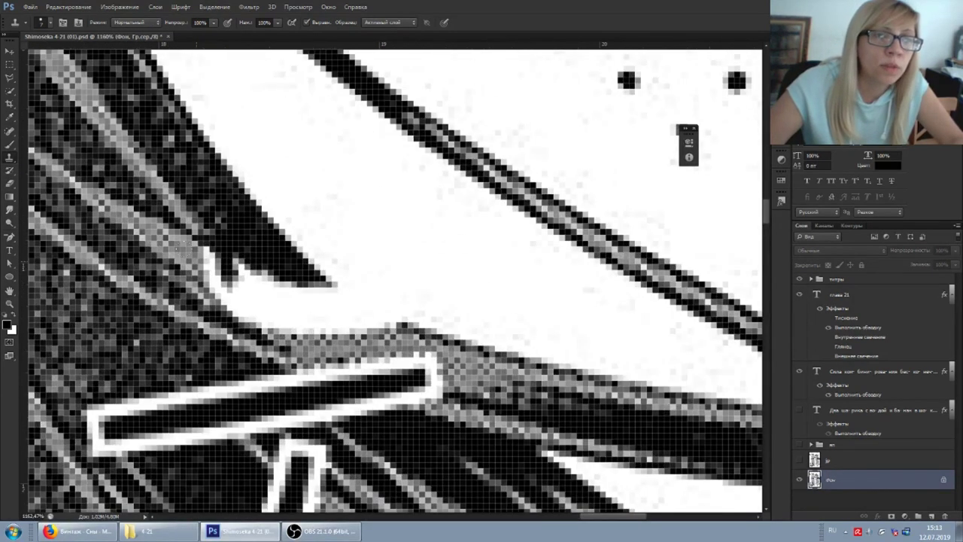
{"action": "left_click", "coordinate": [176, 248], "text": "alt"}
{"action": "left_click", "coordinate": [223, 286]}
{"action": "left_click", "coordinate": [246, 304]}
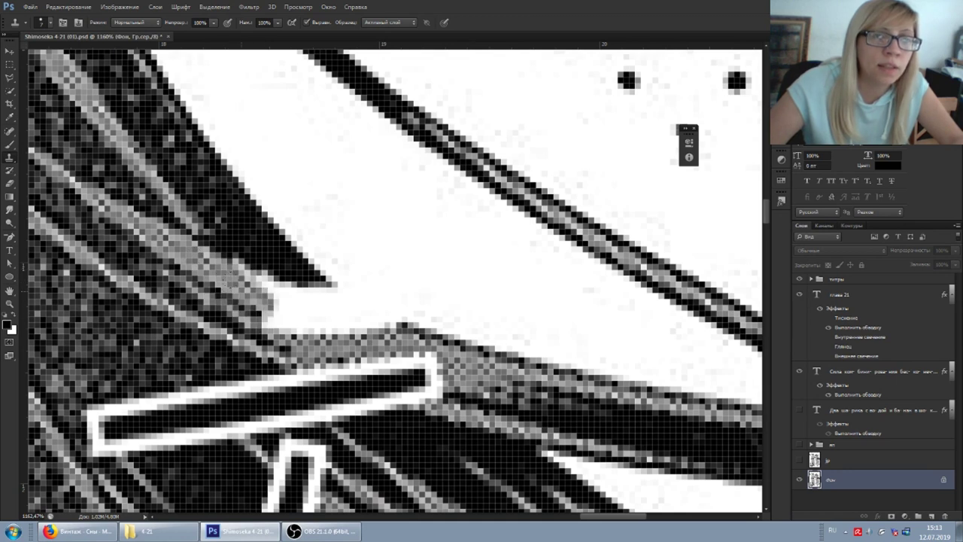
{"action": "left_click", "coordinate": [274, 317]}
{"action": "left_click", "coordinate": [232, 259], "text": "alt"}
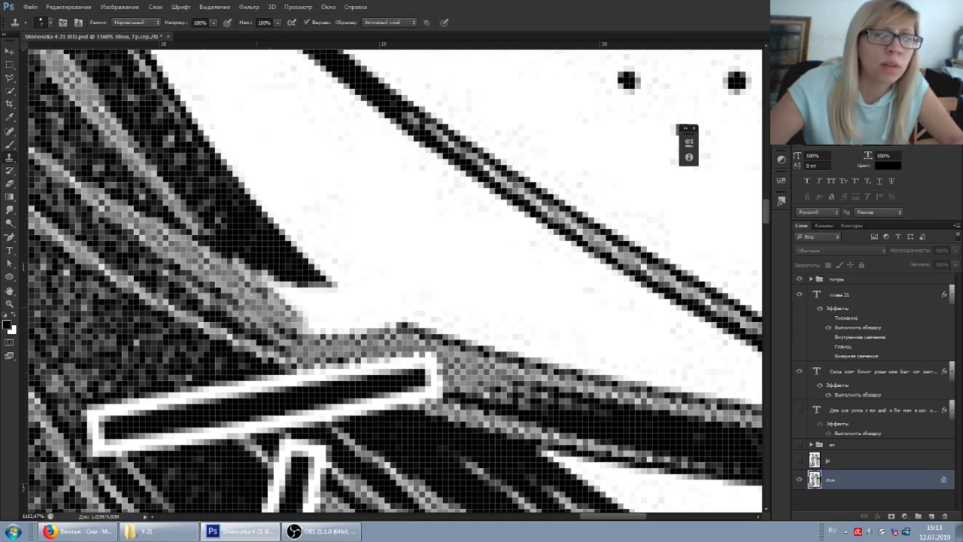
{"action": "left_click", "coordinate": [287, 316]}
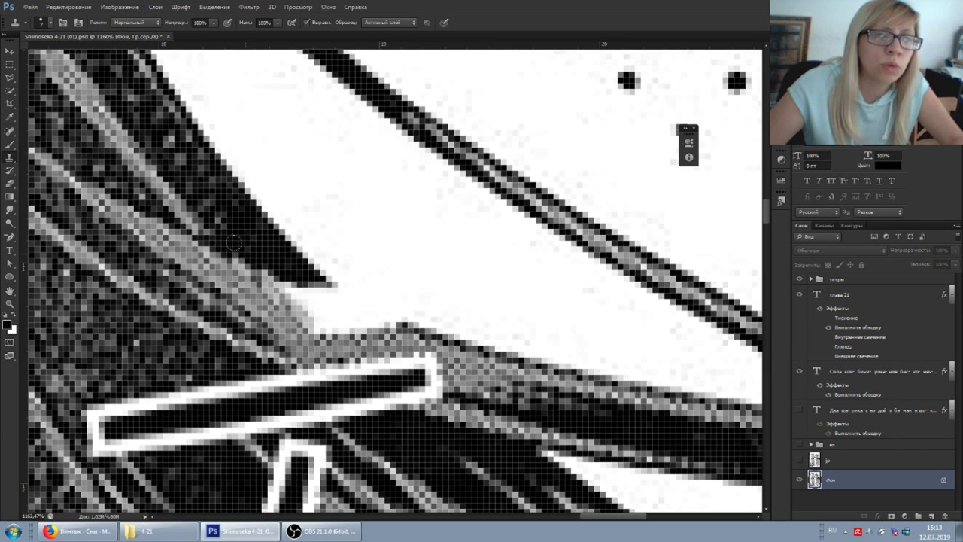
Clone the black strand's tip down into the erased area and fill beneath it with grey screentone
{"action": "left_click", "coordinate": [234, 242], "text": "alt"}
{"action": "left_click", "coordinate": [261, 267]}
{"action": "left_click", "coordinate": [283, 288]}
{"action": "mouse_move", "coordinate": [331, 301]}
{"action": "left_mouse_down"}
{"action": "mouse_move", "coordinate": [313, 322]}
{"action": "mouse_move", "coordinate": [353, 325]}
{"action": "mouse_move", "coordinate": [379, 343]}
{"action": "left_mouse_up"}
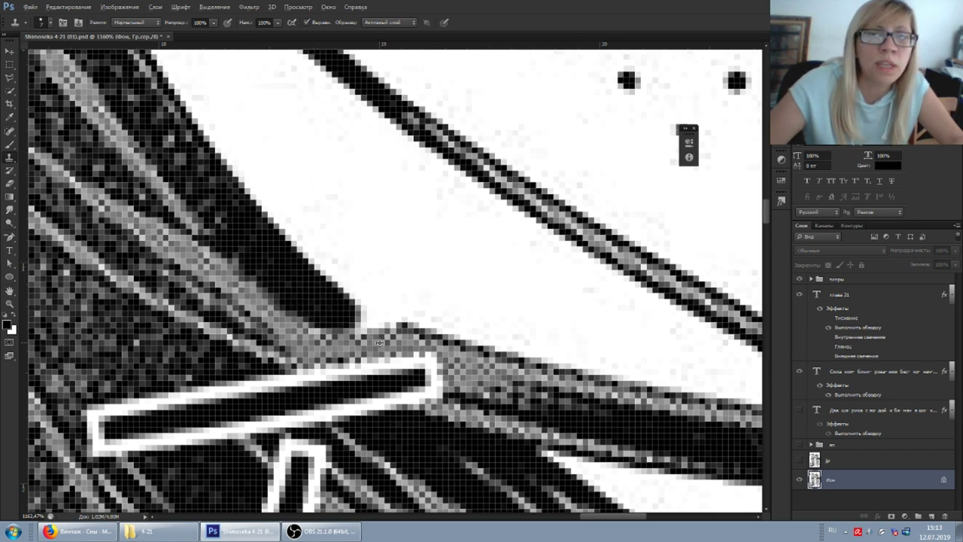
{"action": "left_click", "coordinate": [328, 327]}
{"action": "left_click", "coordinate": [316, 320]}
{"action": "left_click", "coordinate": [275, 311]}
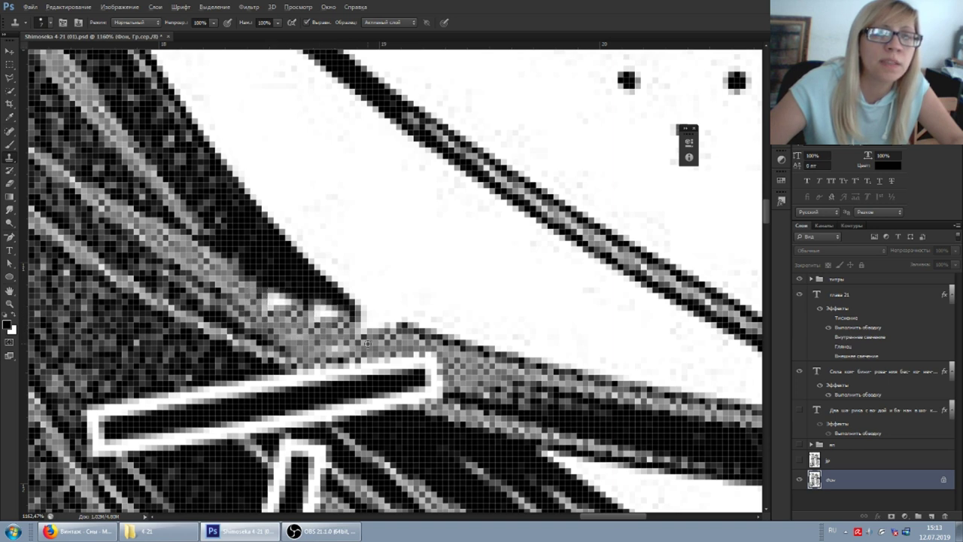
{"action": "key", "text": "ctrl+alt+z"}
{"action": "key", "text": "ctrl+alt+z"}
{"action": "key", "text": "ctrl+alt+z"}
{"action": "key", "text": "ctrl+alt+z"}
{"action": "key", "text": "ctrl+alt+z"}
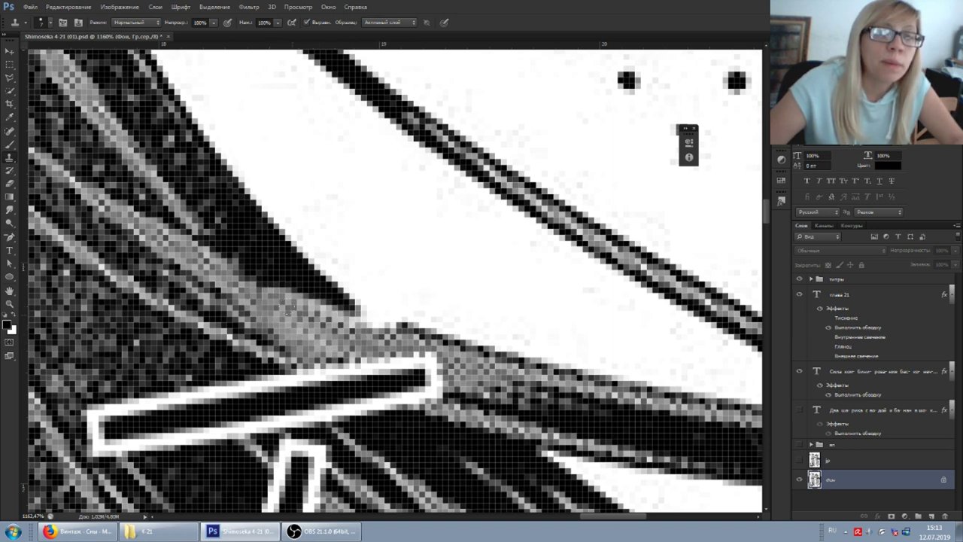
Paint a black outline joining the dark strand's tip to the edge of the grey band above the slanted lettering bar
{"action": "left_click", "coordinate": [260, 291]}
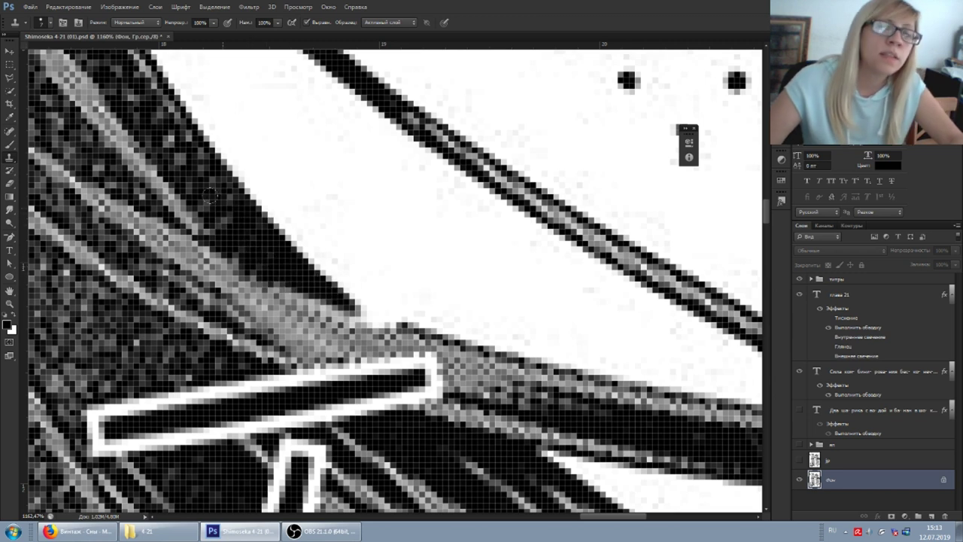
{"action": "key", "text": "b"}
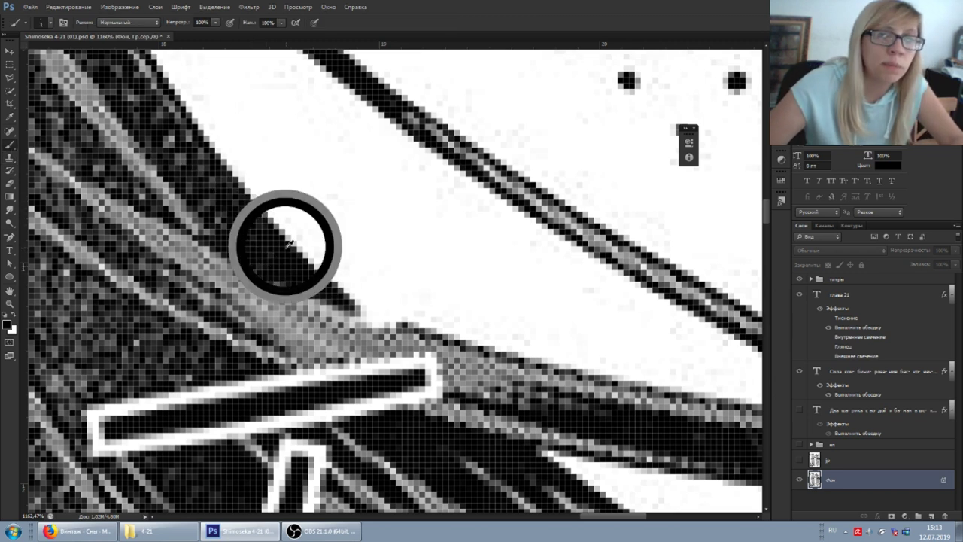
{"action": "mouse_move", "coordinate": [313, 267]}
{"action": "left_mouse_down"}
{"action": "mouse_move", "coordinate": [376, 318]}
{"action": "mouse_move", "coordinate": [410, 330]}
{"action": "mouse_move", "coordinate": [353, 305]}
{"action": "mouse_move", "coordinate": [402, 331]}
{"action": "mouse_move", "coordinate": [350, 311]}
{"action": "mouse_move", "coordinate": [390, 330]}
{"action": "mouse_move", "coordinate": [287, 319]}
{"action": "mouse_move", "coordinate": [312, 311]}
{"action": "left_mouse_up"}
{"action": "left_click", "coordinate": [223, 229], "text": "alt"}
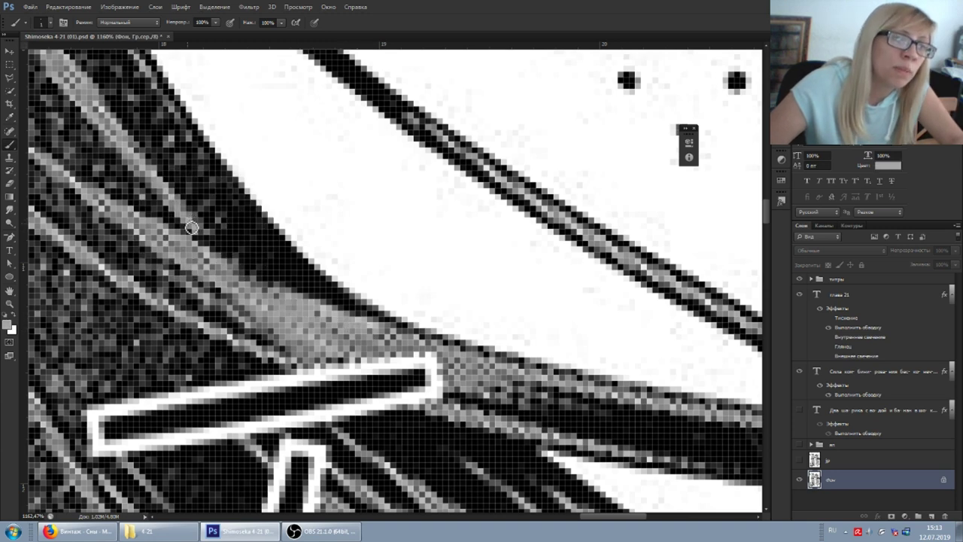
{"action": "scroll", "coordinate": [289, 284], "scroll_direction": "down", "scroll_amount": 6}
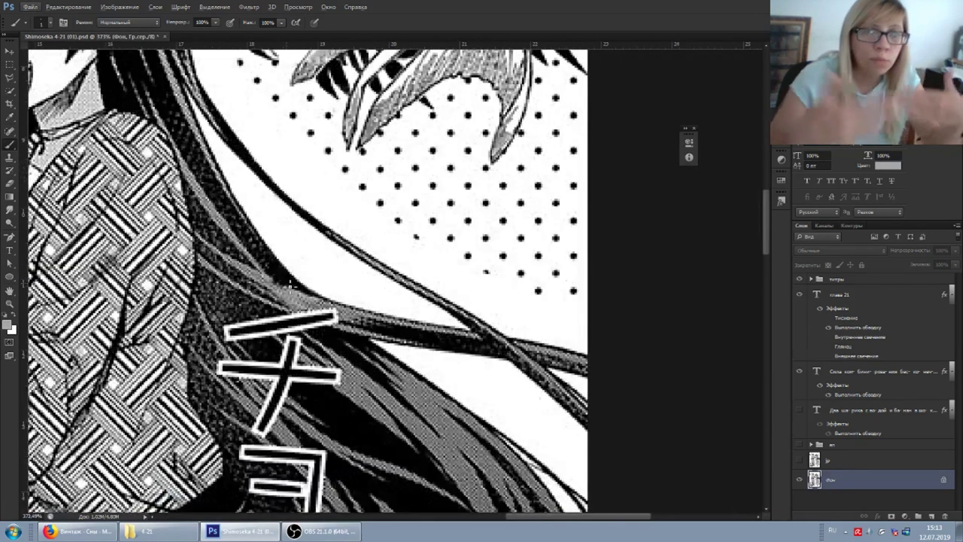
{"action": "scroll", "coordinate": [289, 284], "scroll_direction": "up", "scroll_amount": 6}
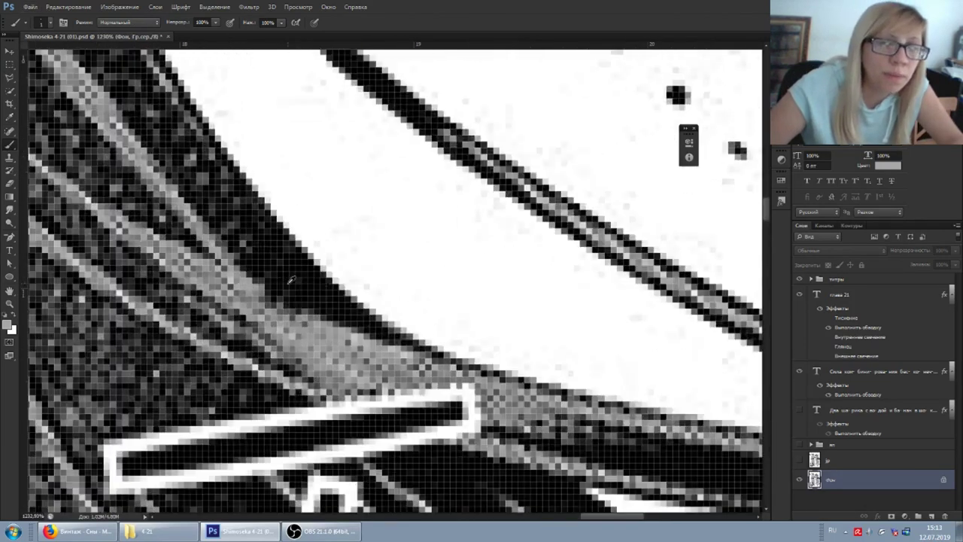
Fill the lighter pixels in the strand's tip with black and touch up its border with sampled grey
{"action": "left_click", "coordinate": [290, 280], "text": "alt"}
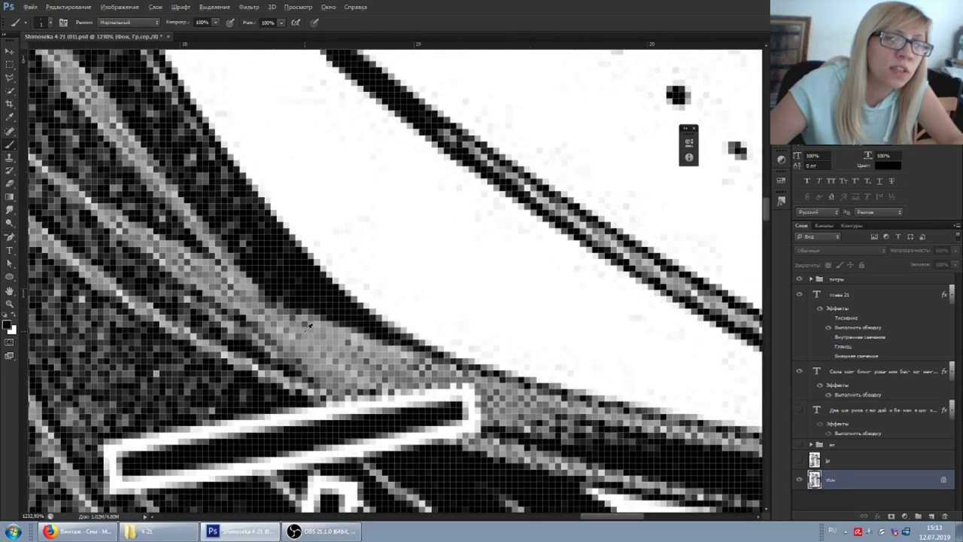
{"action": "left_click", "coordinate": [276, 312], "text": "alt"}
{"action": "key", "text": "alt"}
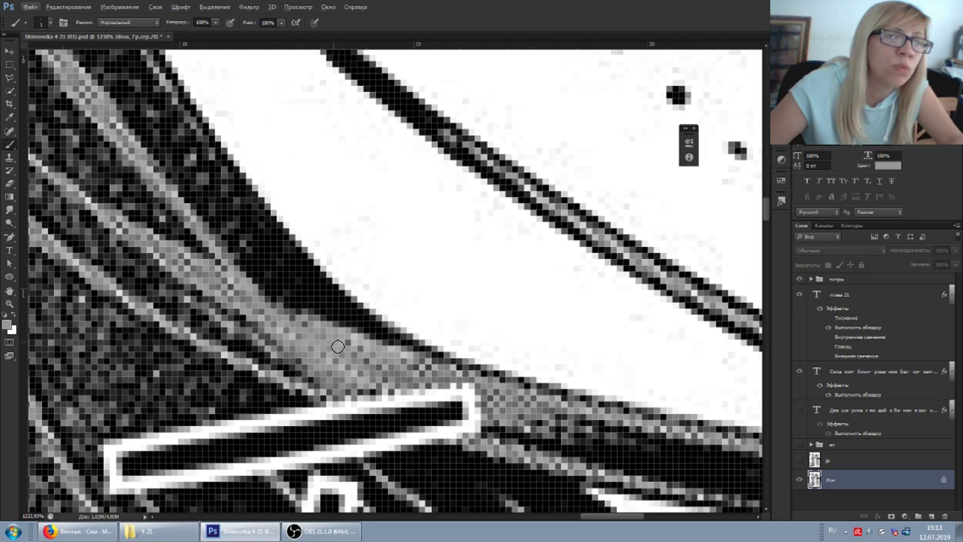
{"action": "scroll", "coordinate": [338, 345], "scroll_direction": "down", "scroll_amount": 2}
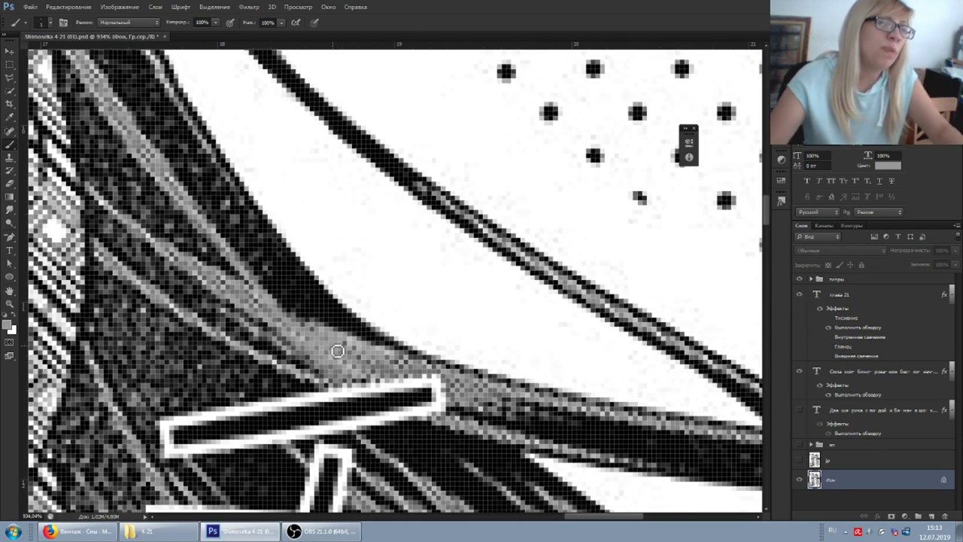
{"action": "scroll", "coordinate": [338, 352], "scroll_direction": "down", "scroll_amount": 4}
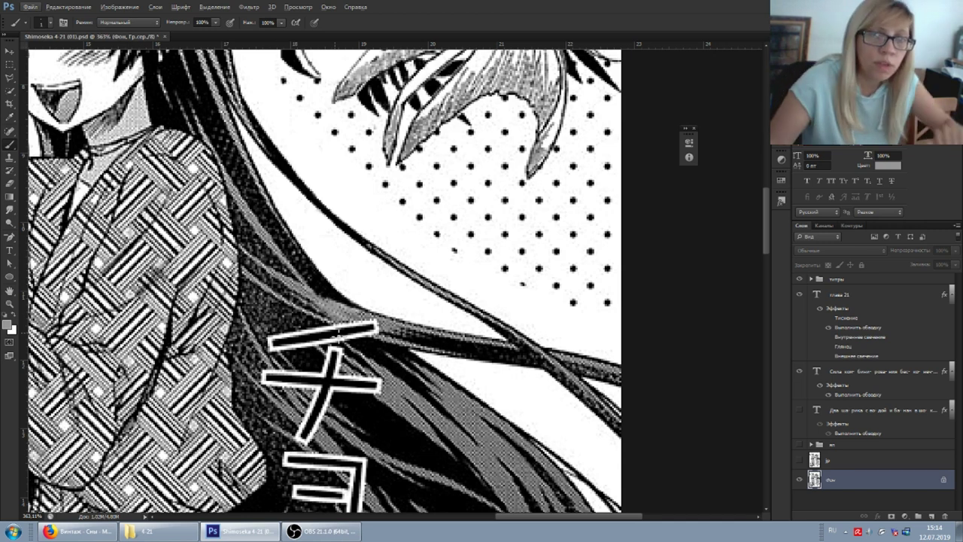
Clone the grey screentone band and dark edge beneath it over the right end of the slanted lettering bar
{"action": "left_click", "coordinate": [9, 157]}
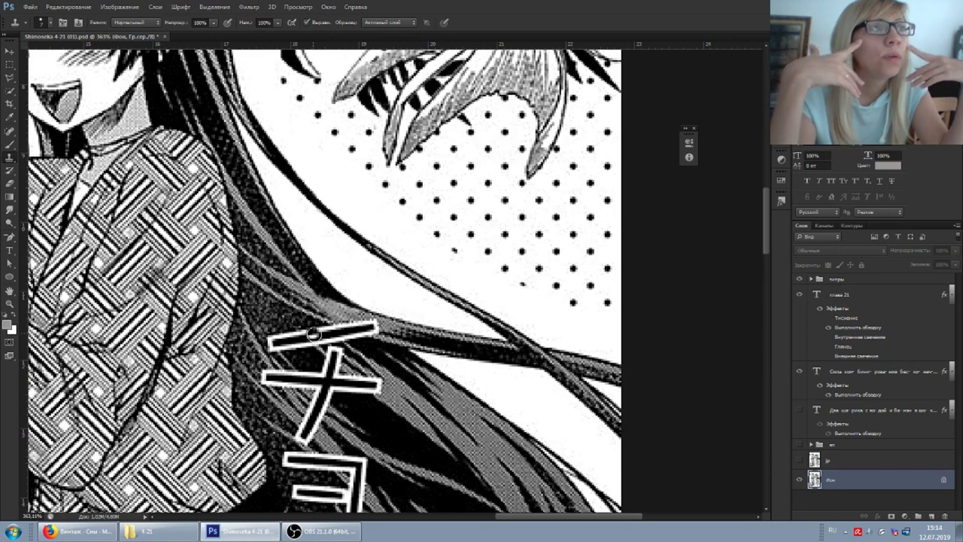
{"action": "scroll", "coordinate": [341, 309], "scroll_direction": "up", "scroll_amount": 4}
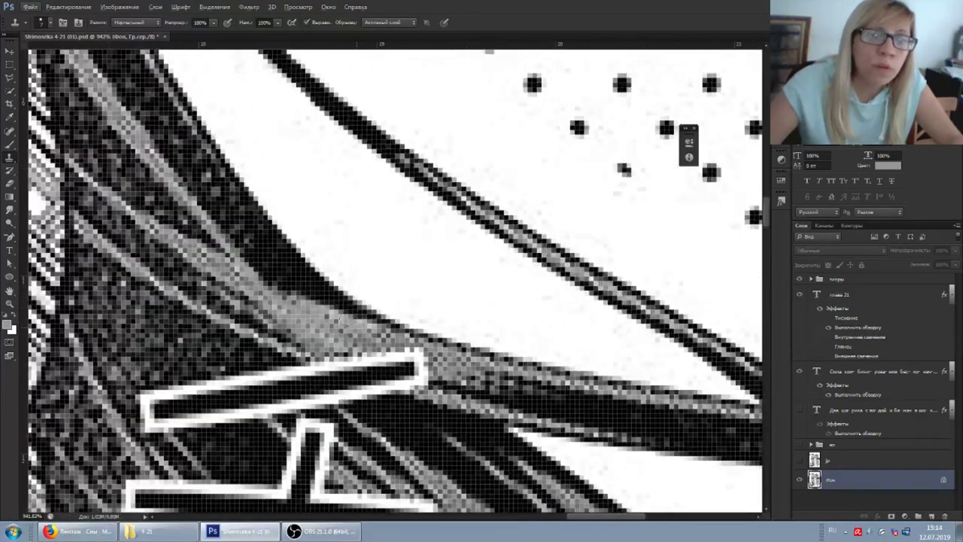
{"action": "left_click", "coordinate": [394, 330]}
{"action": "left_click", "coordinate": [423, 328]}
{"action": "mouse_move", "coordinate": [384, 328]}
{"action": "left_mouse_down"}
{"action": "mouse_move", "coordinate": [443, 353]}
{"action": "mouse_move", "coordinate": [402, 349]}
{"action": "left_mouse_up"}
{"action": "left_click", "coordinate": [434, 354], "text": "alt"}
{"action": "left_click", "coordinate": [423, 332], "text": "alt"}
{"action": "left_click", "coordinate": [403, 331]}
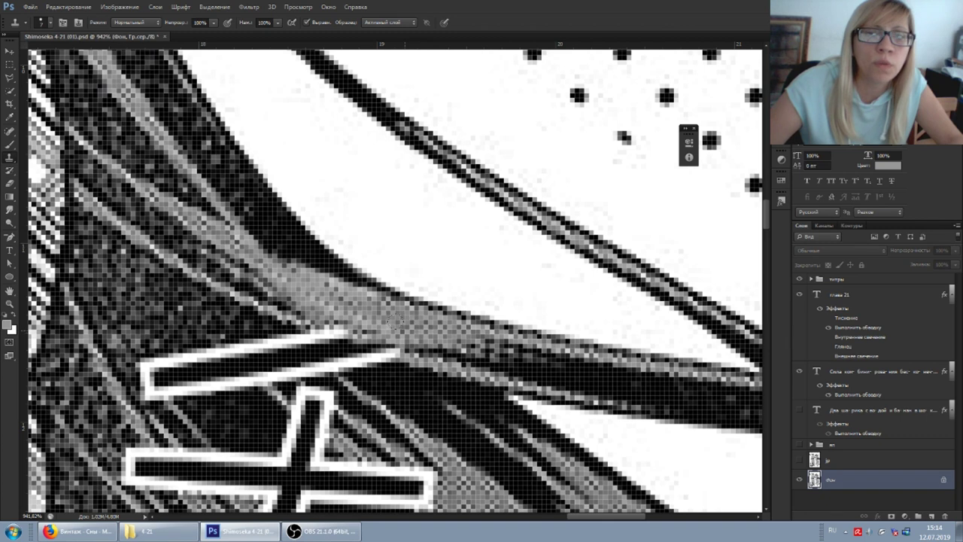
Clone black hair beneath the grey band over the middle section of the slanted lettering bar
{"action": "left_click", "coordinate": [375, 324], "text": "alt"}
{"action": "left_click", "coordinate": [399, 366], "text": "alt"}
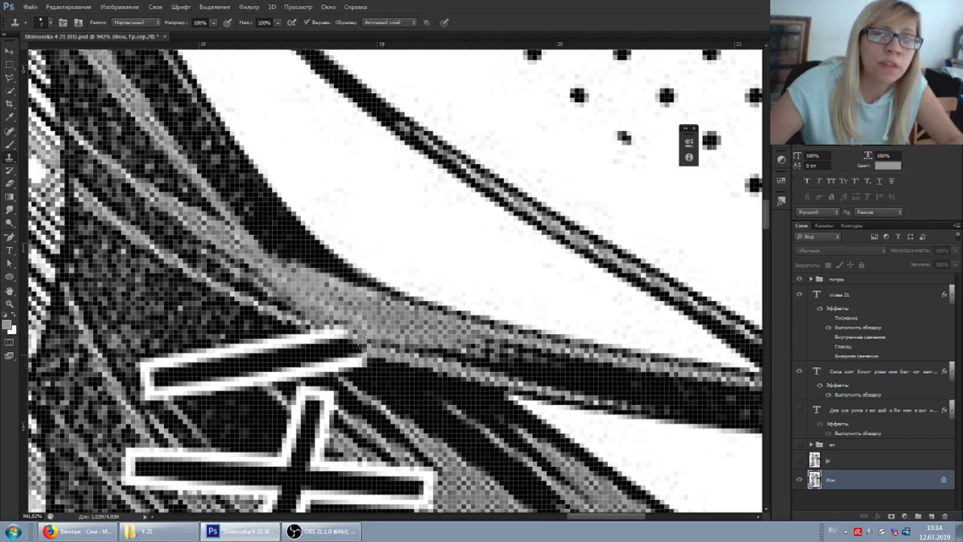
{"action": "mouse_move", "coordinate": [372, 363]}
{"action": "left_mouse_down"}
{"action": "mouse_move", "coordinate": [284, 339]}
{"action": "mouse_move", "coordinate": [383, 378]}
{"action": "mouse_move", "coordinate": [354, 358]}
{"action": "left_mouse_up"}
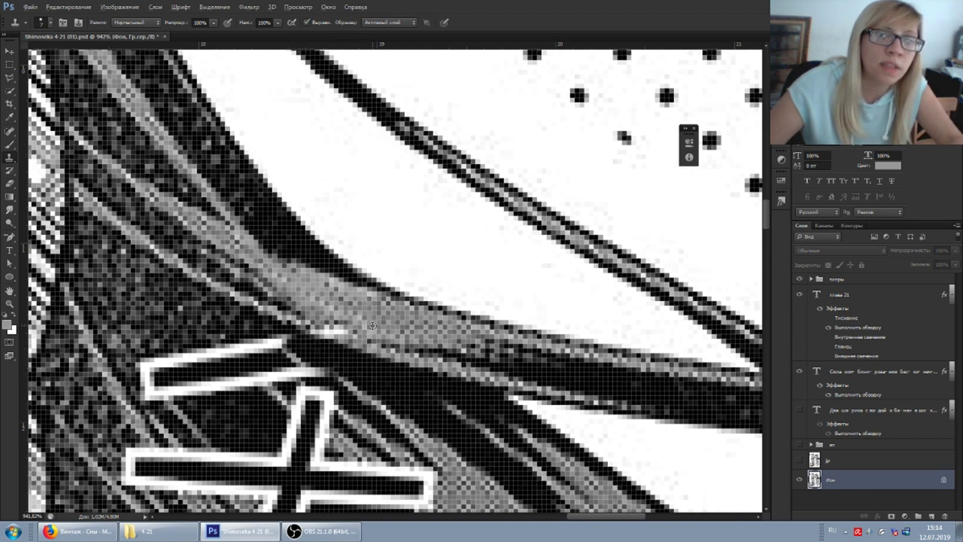
{"action": "scroll", "coordinate": [360, 334], "scroll_direction": "down", "scroll_amount": 3}
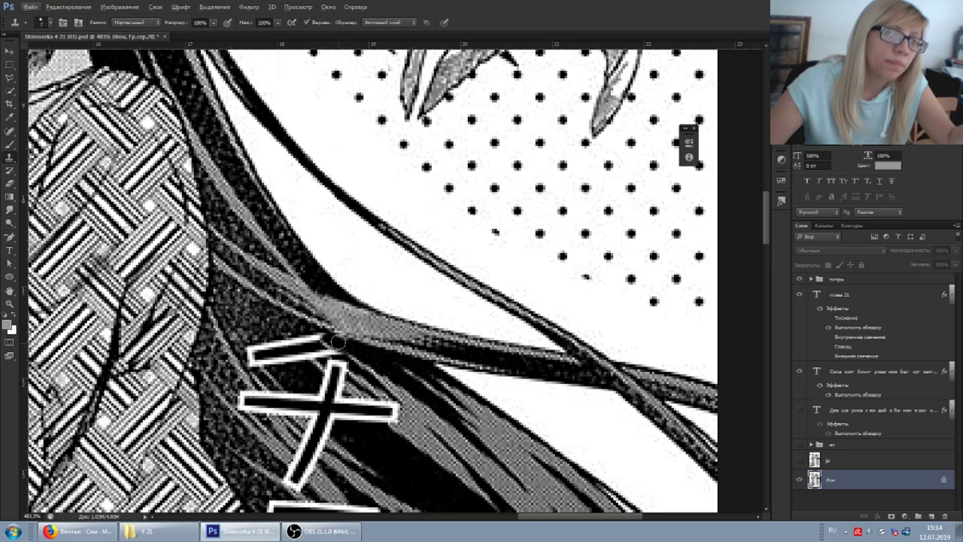
{"action": "scroll", "coordinate": [280, 329], "scroll_direction": "up", "scroll_amount": 3}
Clone the speckled dark hair texture over the left part of the slanted lettering bar
{"action": "scroll", "coordinate": [277, 322], "scroll_direction": "down", "scroll_amount": 3}
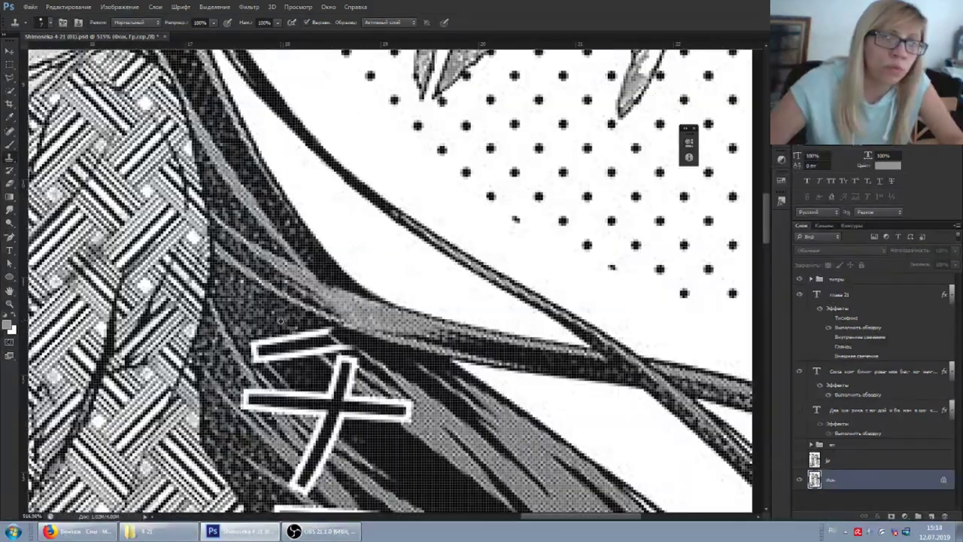
{"action": "scroll", "coordinate": [276, 320], "scroll_direction": "up", "scroll_amount": 1}
{"action": "scroll", "coordinate": [280, 337], "scroll_direction": "up", "scroll_amount": 2}
{"action": "scroll", "coordinate": [263, 340], "scroll_direction": "down", "scroll_amount": 2}
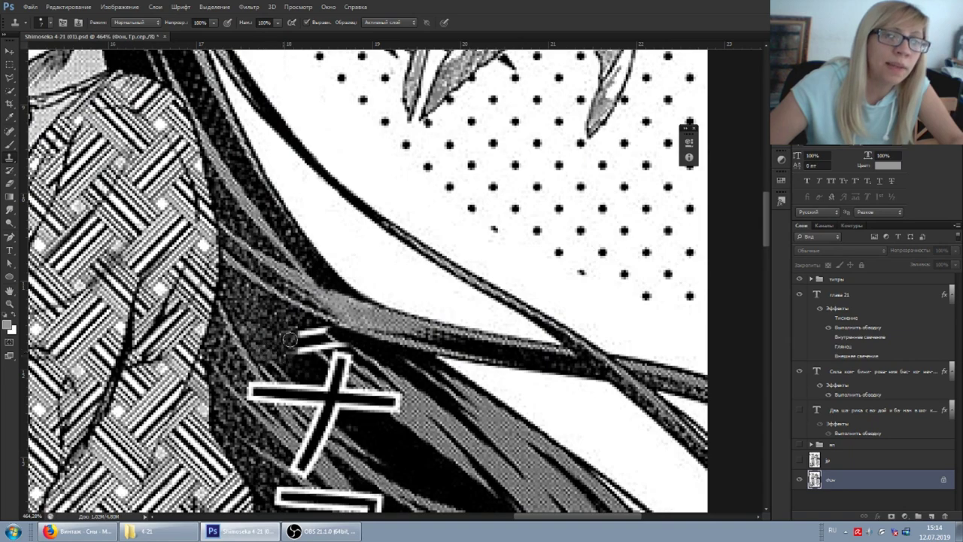
{"action": "scroll", "coordinate": [288, 349], "scroll_direction": "up", "scroll_amount": 2}
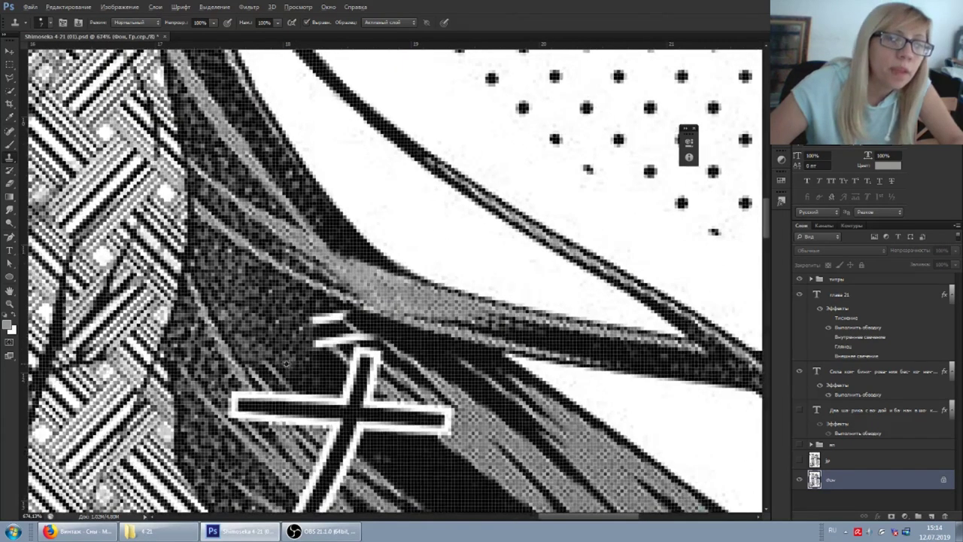
Brush the thin grey strands above the crossed character's left arm upward into the speckled hair area
{"action": "key", "text": "b"}
{"action": "scroll", "coordinate": [385, 435], "scroll_direction": "up", "scroll_amount": 2}
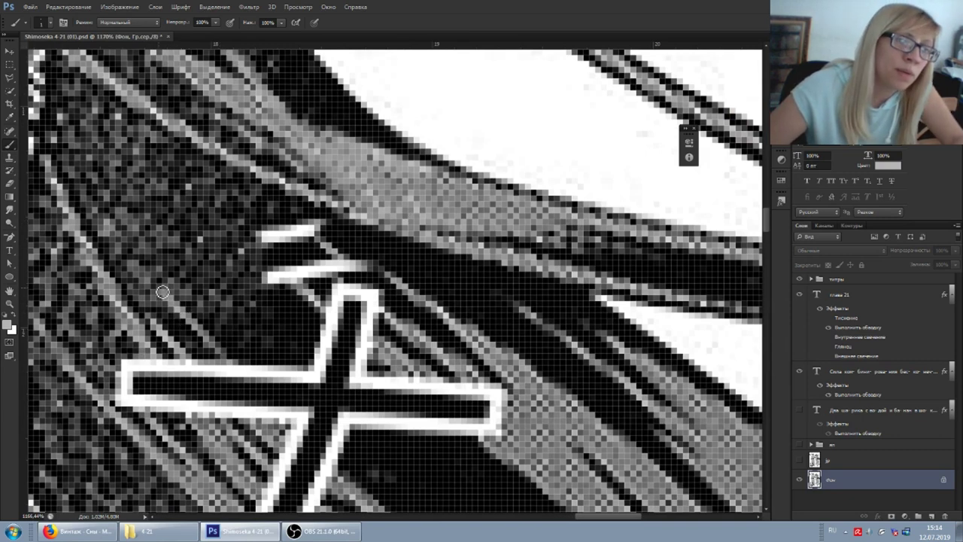
{"action": "scroll", "coordinate": [165, 211], "scroll_direction": "down", "scroll_amount": 2}
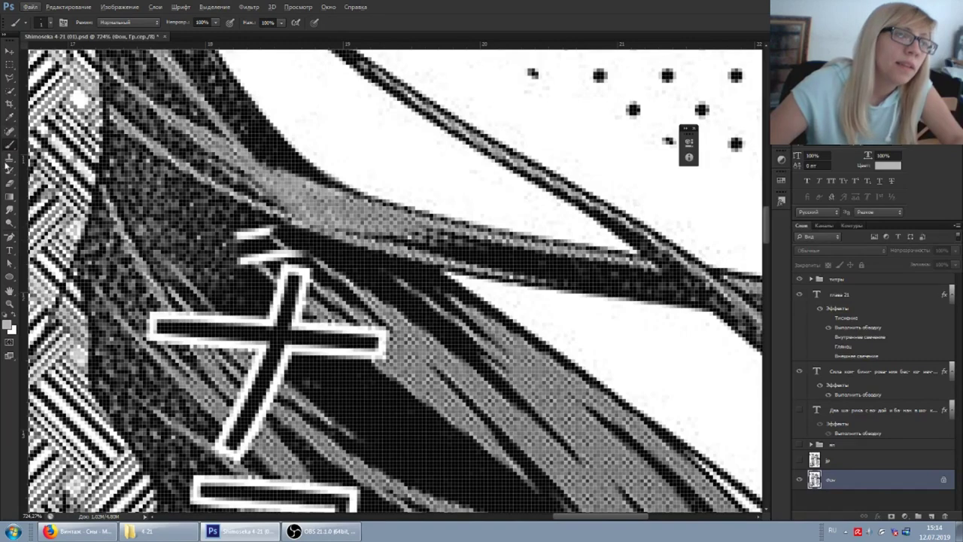
Clone speckled dark texture over most of the slanted bar's remaining white outlines
{"action": "key", "text": "s"}
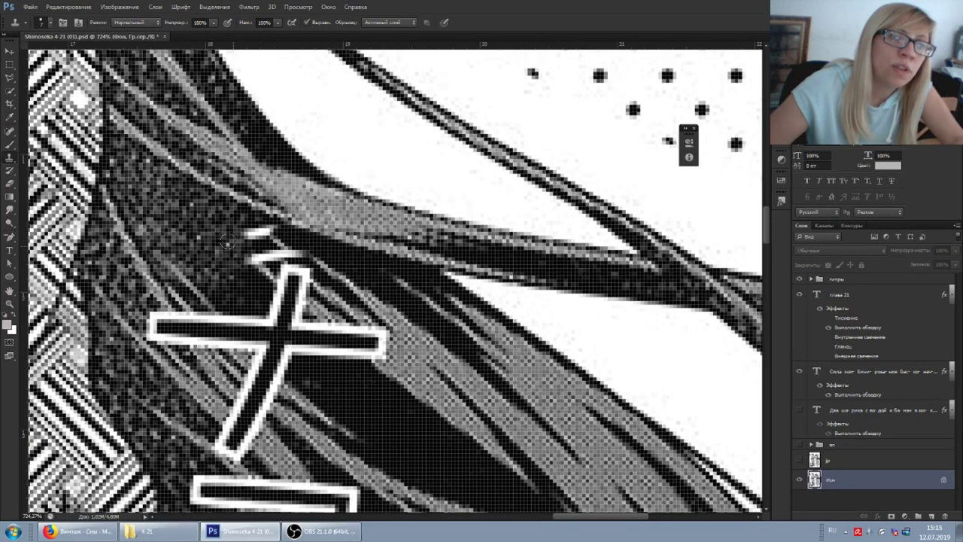
{"action": "scroll", "coordinate": [226, 230], "scroll_direction": "down", "scroll_amount": 2}
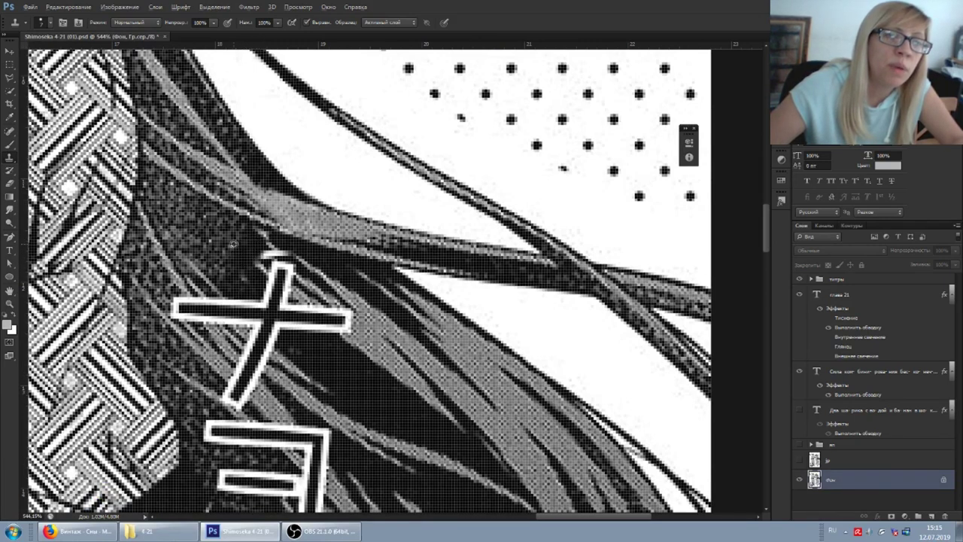
{"action": "scroll", "coordinate": [241, 242], "scroll_direction": "down", "scroll_amount": 2}
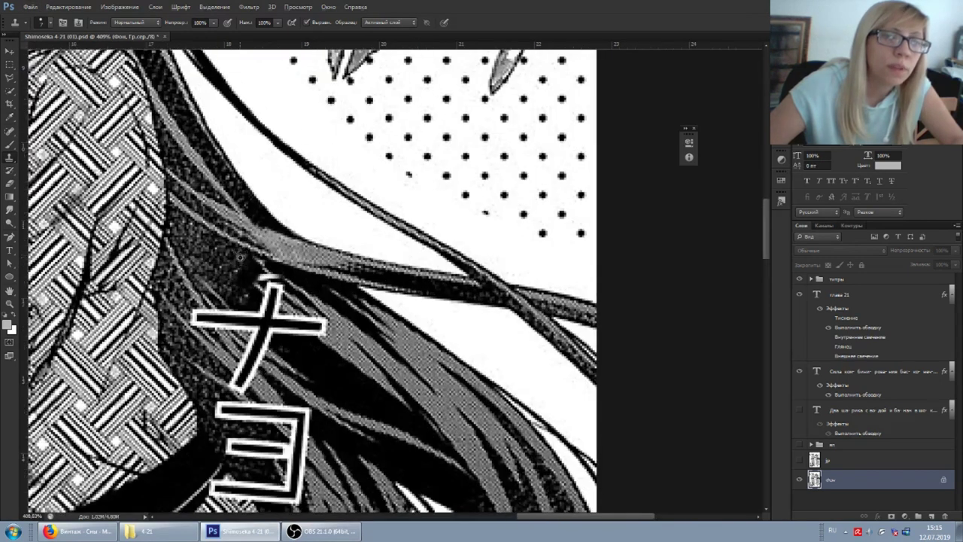
{"action": "scroll", "coordinate": [245, 260], "scroll_direction": "up", "scroll_amount": 4}
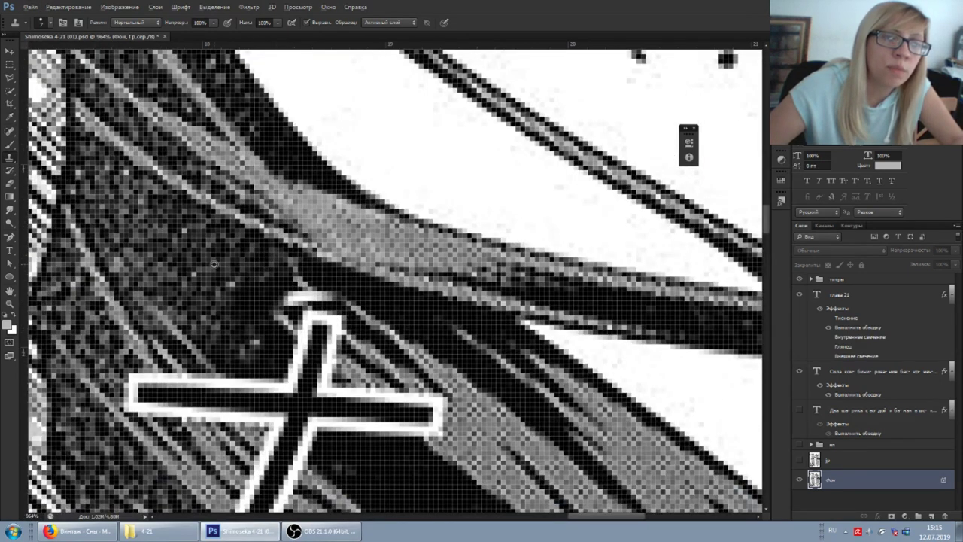
Clone black hair and speckled texture over the last white remnants just above the crossed character's vertical stroke
{"action": "left_click", "coordinate": [419, 314], "text": "alt"}
{"action": "mouse_move", "coordinate": [283, 273]}
{"action": "left_mouse_down"}
{"action": "mouse_move", "coordinate": [290, 268]}
{"action": "mouse_move", "coordinate": [323, 298]}
{"action": "mouse_move", "coordinate": [339, 292]}
{"action": "mouse_move", "coordinate": [271, 287]}
{"action": "mouse_move", "coordinate": [277, 278]}
{"action": "mouse_move", "coordinate": [299, 284]}
{"action": "left_mouse_up"}
{"action": "left_click", "coordinate": [344, 290]}
{"action": "left_click", "coordinate": [340, 305], "text": "alt"}
{"action": "left_click", "coordinate": [269, 268]}
{"action": "left_click", "coordinate": [240, 280]}
{"action": "left_click", "coordinate": [164, 268], "text": "alt"}
{"action": "scroll", "coordinate": [245, 295], "scroll_direction": "down", "scroll_amount": 3}
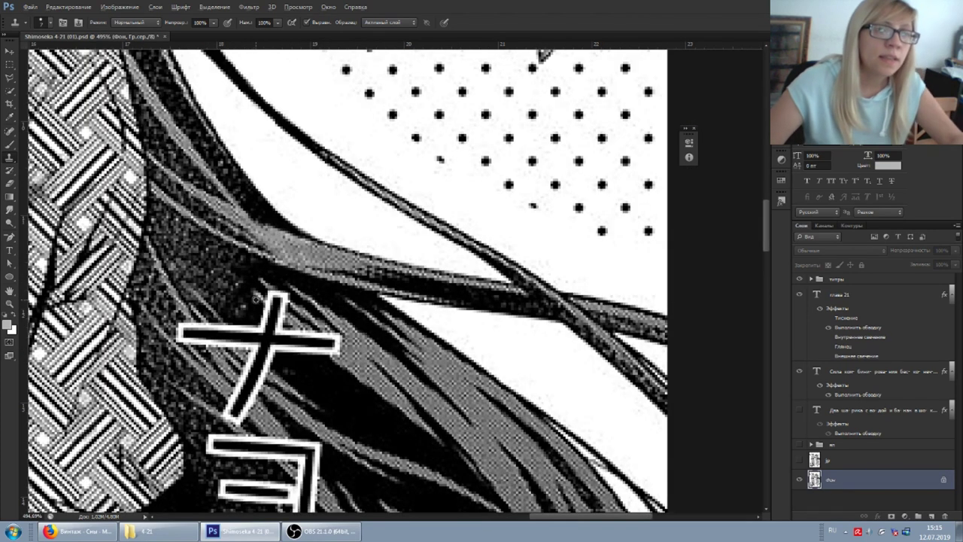
Clone solid black hair over the centre of the crossed lettering character where its strokes intersect
{"action": "left_click", "coordinate": [301, 365], "text": "alt"}
{"action": "mouse_move", "coordinate": [286, 352]}
{"action": "left_mouse_down"}
{"action": "mouse_move", "coordinate": [258, 326]}
{"action": "mouse_move", "coordinate": [278, 359]}
{"action": "mouse_move", "coordinate": [261, 346]}
{"action": "mouse_move", "coordinate": [231, 313]}
{"action": "mouse_move", "coordinate": [258, 326]}
{"action": "mouse_move", "coordinate": [233, 304]}
{"action": "mouse_move", "coordinate": [274, 334]}
{"action": "left_mouse_up"}
{"action": "left_click", "coordinate": [336, 393], "text": "alt"}
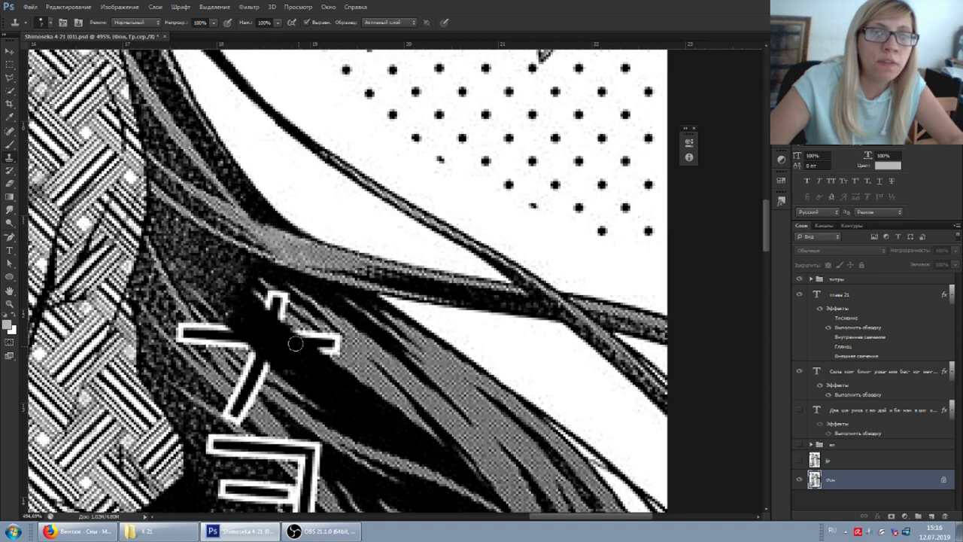
Clone the grey screentone and its dark edge over the remaining right arm of the crossed lettering character
{"action": "scroll", "coordinate": [315, 360], "scroll_direction": "up", "scroll_amount": 5}
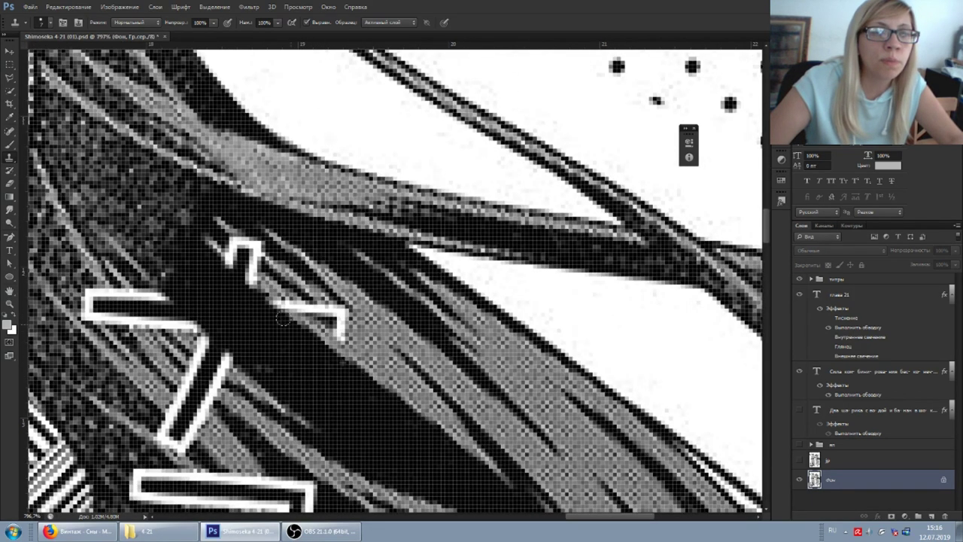
{"action": "mouse_move", "coordinate": [332, 332]}
{"action": "left_mouse_down"}
{"action": "mouse_move", "coordinate": [335, 316]}
{"action": "mouse_move", "coordinate": [282, 305]}
{"action": "mouse_move", "coordinate": [241, 275]}
{"action": "left_mouse_up"}
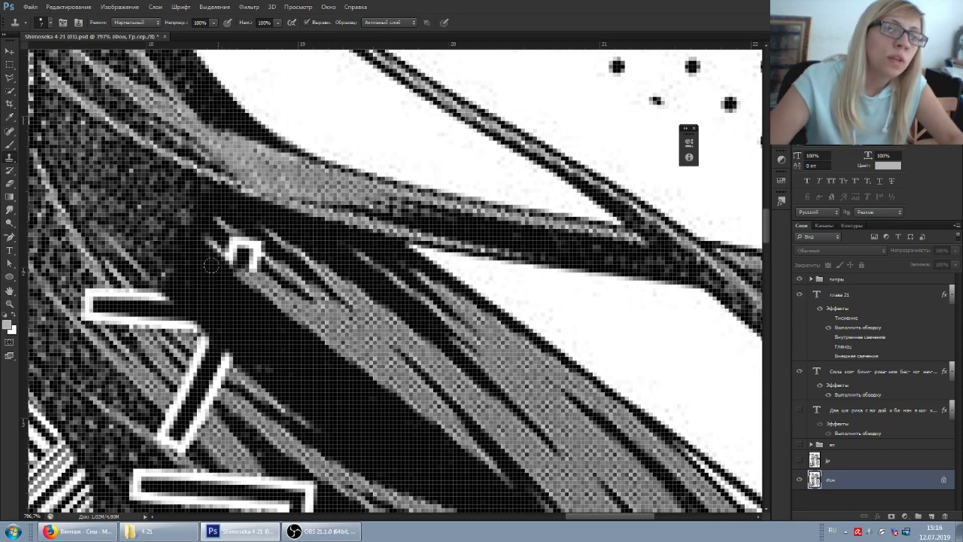
{"action": "scroll", "coordinate": [210, 265], "scroll_direction": "up", "scroll_amount": 1}
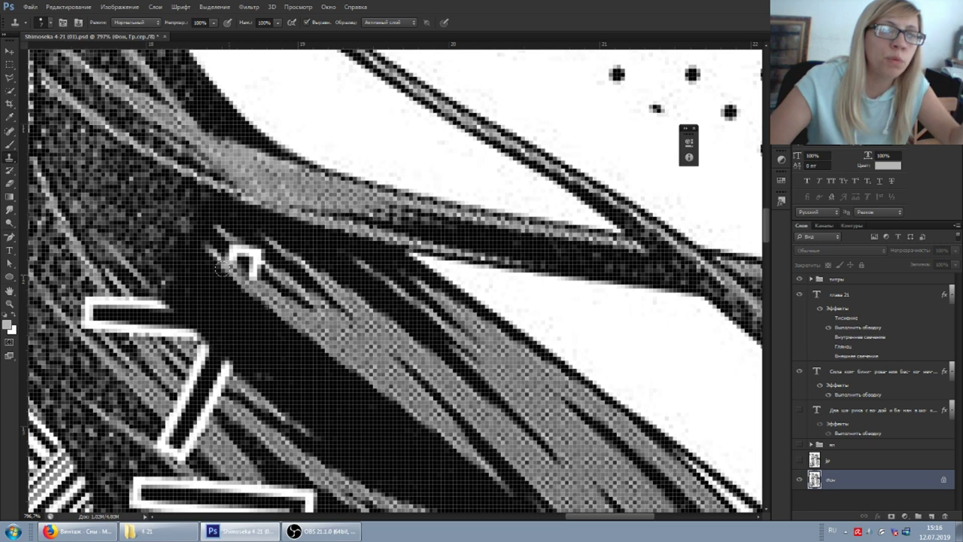
Paint black over the remaining top of the vertical lettering stroke and redraw the thin grey strand across it
{"action": "left_click", "coordinate": [10, 144]}
{"action": "key", "text": "d"}
{"action": "left_click_drag", "start_coordinate": [229, 254], "coordinate": [252, 275]}
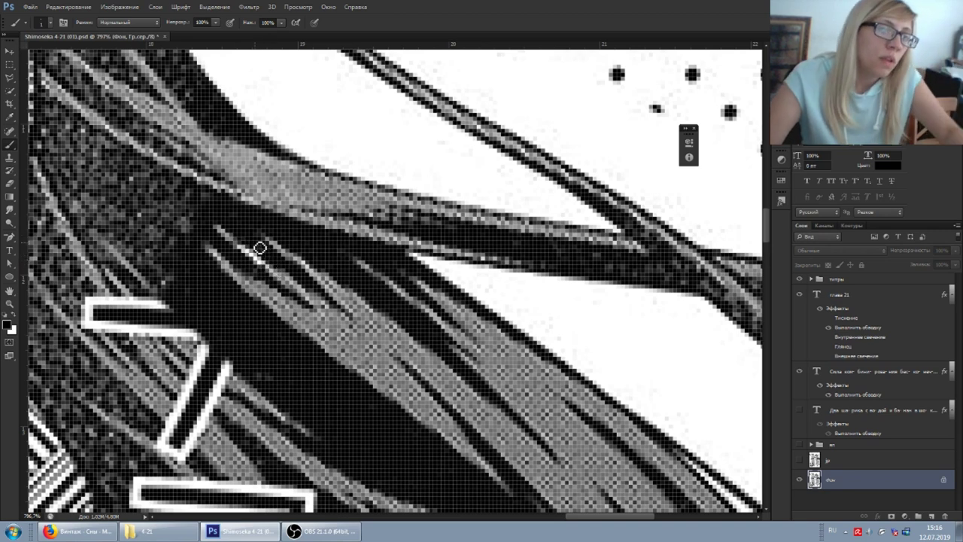
{"action": "key", "text": "alt"}
{"action": "scroll", "coordinate": [255, 242], "scroll_direction": "down", "scroll_amount": 5}
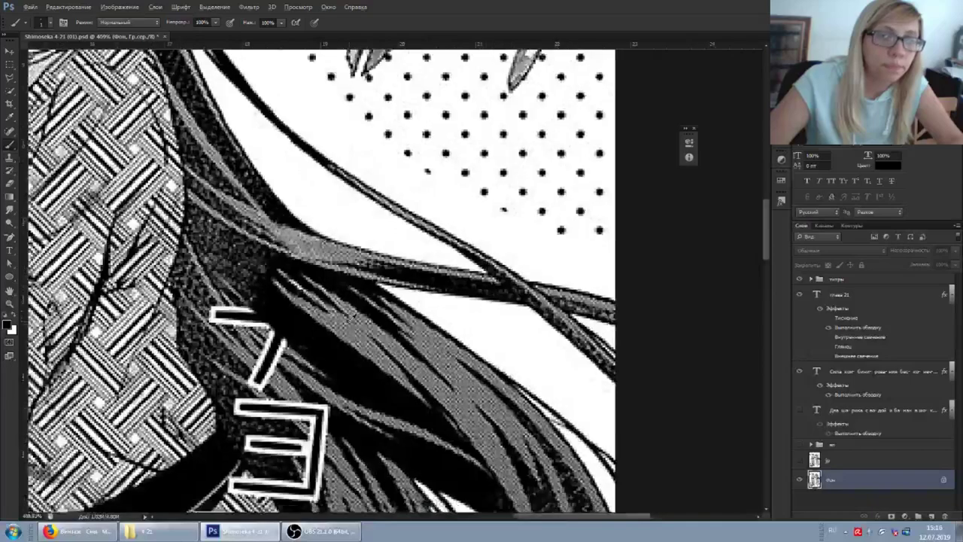
{"action": "scroll", "coordinate": [314, 270], "scroll_direction": "up", "scroll_amount": 5}
{"action": "scroll", "coordinate": [313, 270], "scroll_direction": "up", "scroll_amount": 3}
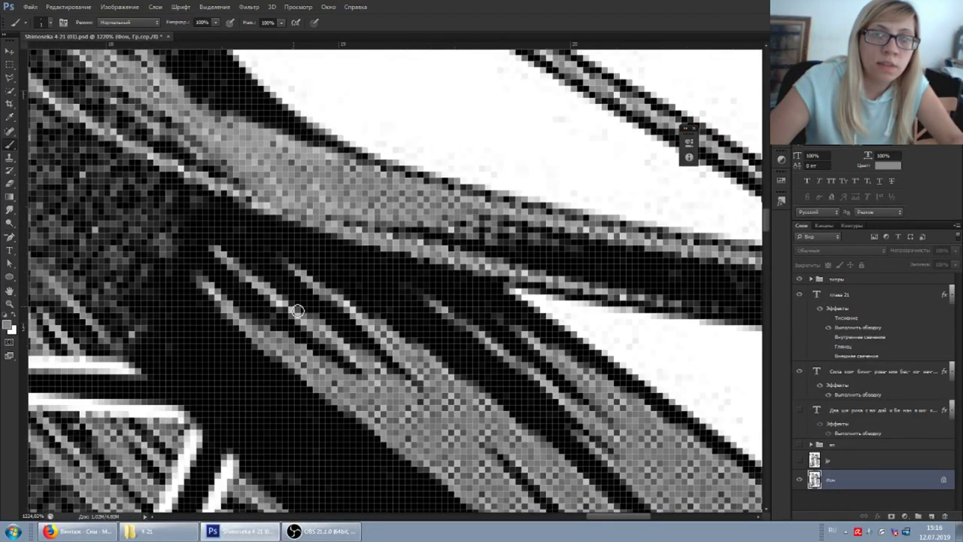
{"action": "scroll", "coordinate": [256, 296], "scroll_direction": "down", "scroll_amount": 1}
{"action": "scroll", "coordinate": [256, 295], "scroll_direction": "down", "scroll_amount": 4}
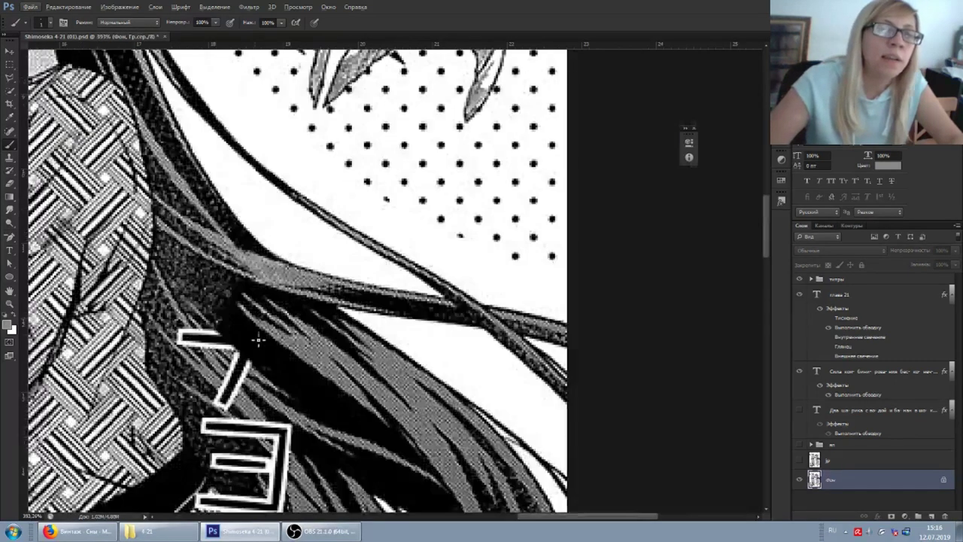
{"action": "scroll", "coordinate": [256, 354], "scroll_direction": "up", "scroll_amount": 2}
{"action": "scroll", "coordinate": [256, 363], "scroll_direction": "down", "scroll_amount": 2}
{"action": "scroll", "coordinate": [256, 364], "scroll_direction": "down", "scroll_amount": 2}
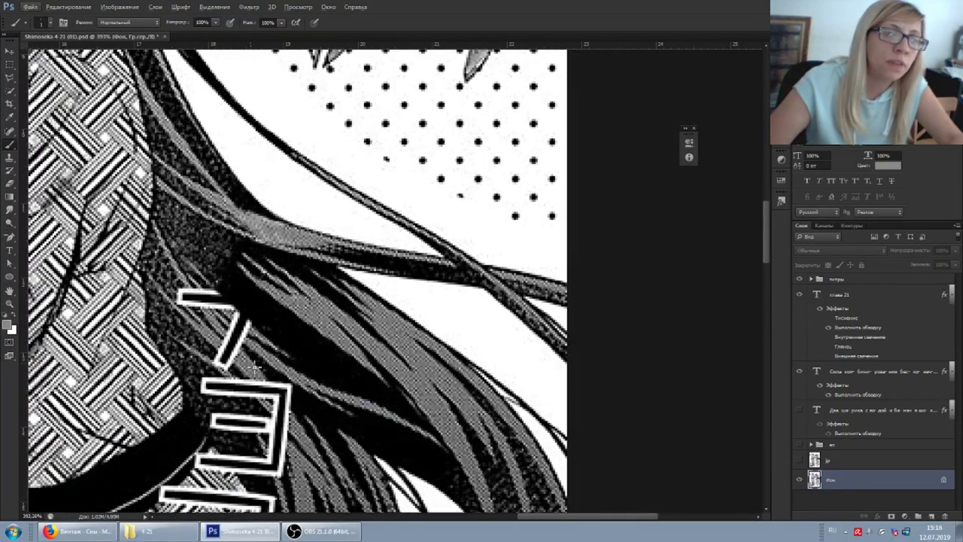
{"action": "scroll", "coordinate": [210, 360], "scroll_direction": "up", "scroll_amount": 10}
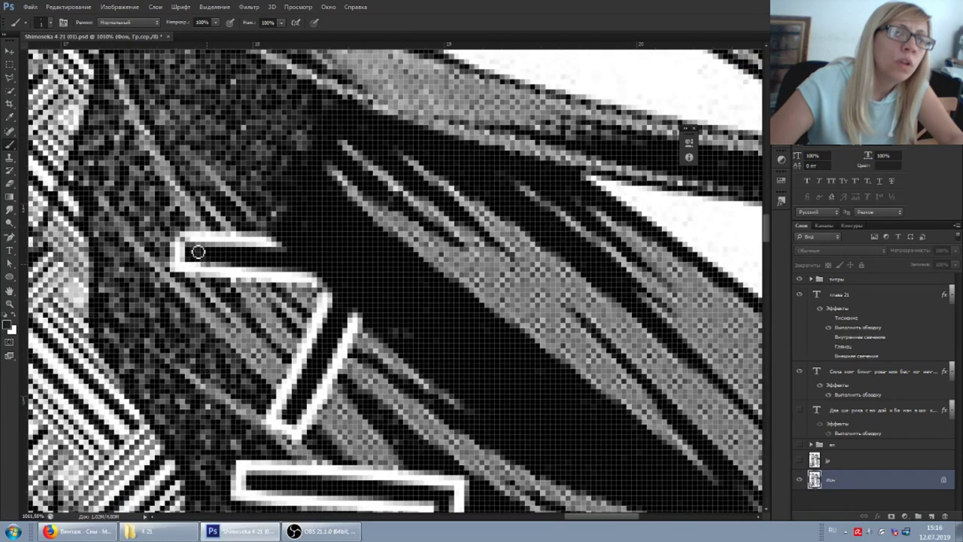
Paint dark hair tones over the outer end of the crossed character's horizontal stroke and touch up the thin grey strand crossing it
{"action": "mouse_move", "coordinate": [205, 247]}
{"action": "left_mouse_down"}
{"action": "mouse_move", "coordinate": [212, 289]}
{"action": "mouse_move", "coordinate": [180, 258]}
{"action": "mouse_move", "coordinate": [182, 278]}
{"action": "mouse_move", "coordinate": [176, 268]}
{"action": "mouse_move", "coordinate": [191, 283]}
{"action": "mouse_move", "coordinate": [172, 246]}
{"action": "mouse_move", "coordinate": [196, 247]}
{"action": "left_mouse_up"}
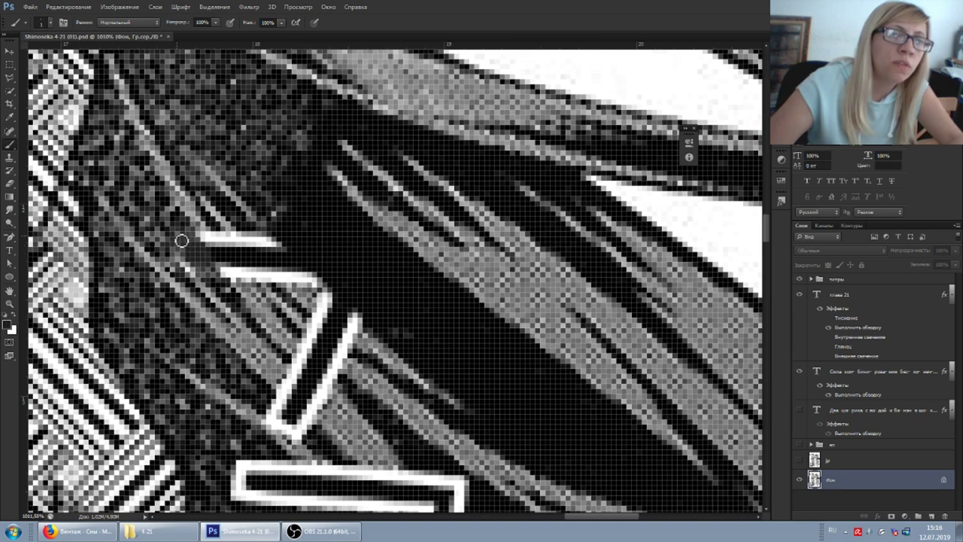
{"action": "left_click", "coordinate": [201, 287], "text": "alt"}
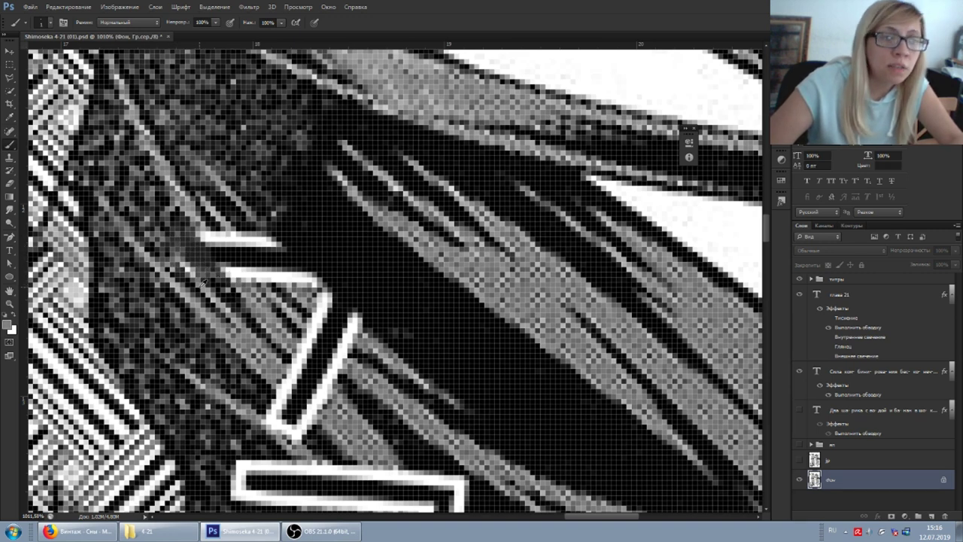
{"action": "left_click_drag", "start_coordinate": [187, 274], "coordinate": [185, 266]}
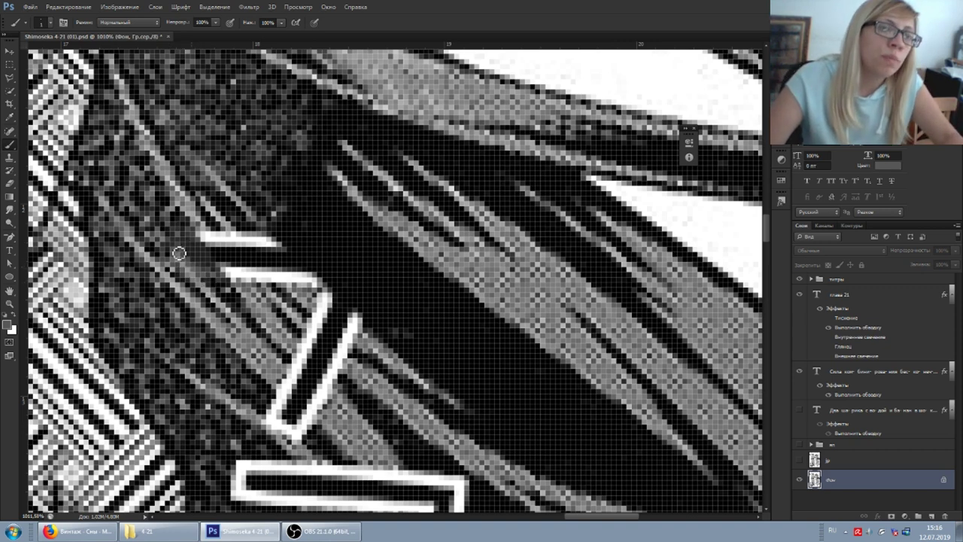
{"action": "left_click", "coordinate": [176, 216], "text": "alt"}
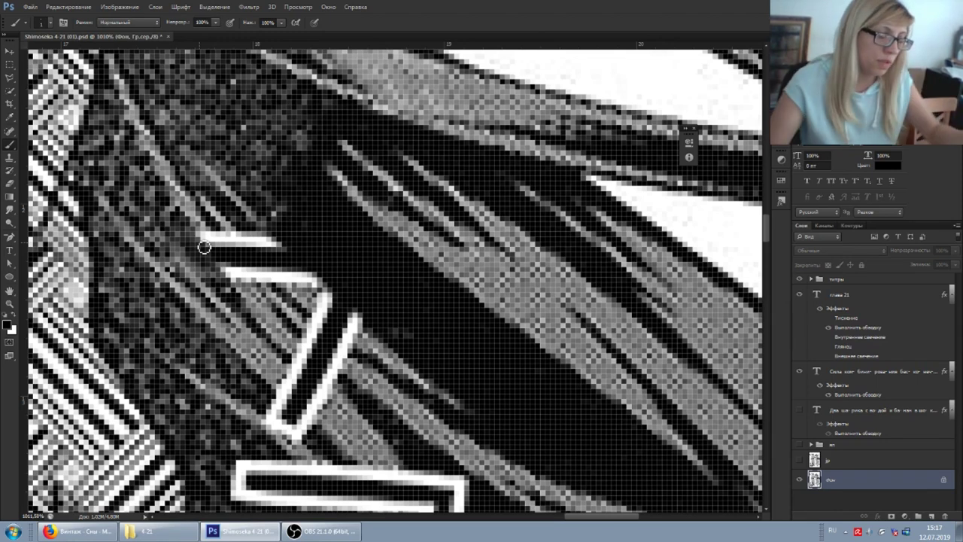
Clone the speckled dark hair texture over the rest of the horizontal stroke, up to the top of the slanted stroke
{"action": "left_click", "coordinate": [11, 158]}
{"action": "mouse_move", "coordinate": [195, 257]}
{"action": "left_mouse_down"}
{"action": "mouse_move", "coordinate": [216, 249]}
{"action": "mouse_move", "coordinate": [207, 240]}
{"action": "mouse_move", "coordinate": [222, 260]}
{"action": "mouse_move", "coordinate": [231, 256]}
{"action": "mouse_move", "coordinate": [228, 237]}
{"action": "mouse_move", "coordinate": [252, 240]}
{"action": "left_mouse_up"}
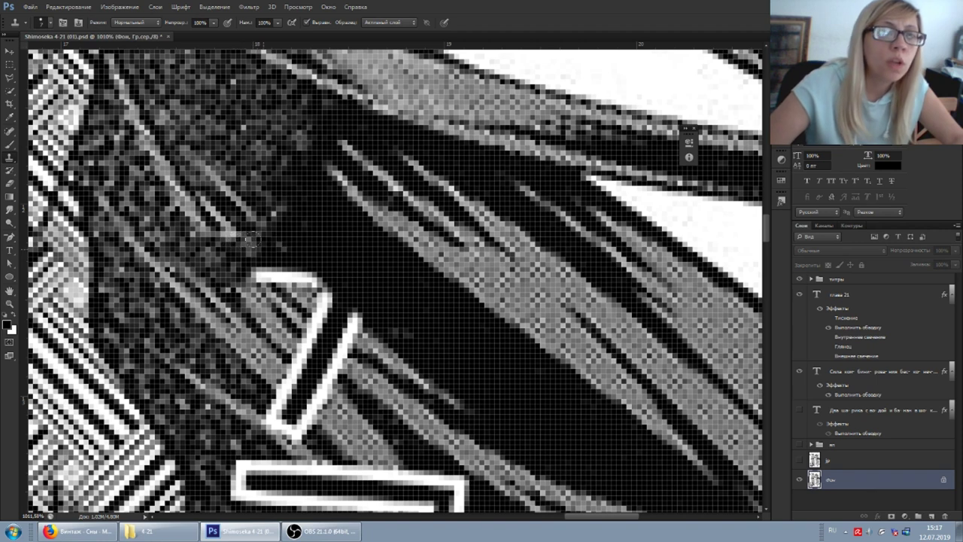
{"action": "mouse_move", "coordinate": [265, 274]}
{"action": "left_mouse_down"}
{"action": "mouse_move", "coordinate": [254, 255]}
{"action": "mouse_move", "coordinate": [308, 275]}
{"action": "mouse_move", "coordinate": [338, 261]}
{"action": "mouse_move", "coordinate": [362, 272]}
{"action": "mouse_move", "coordinate": [299, 257]}
{"action": "mouse_move", "coordinate": [280, 240]}
{"action": "left_mouse_up"}
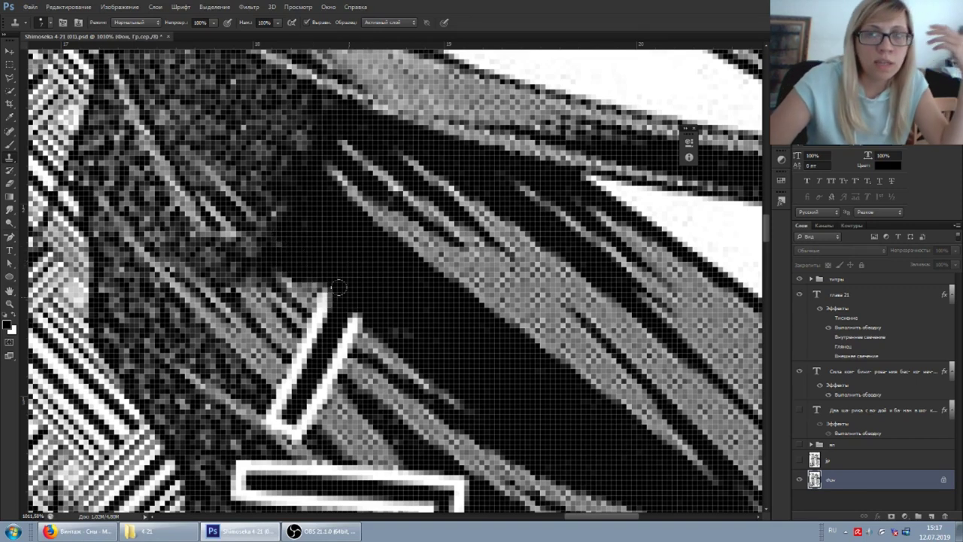
Redraw the grey hair strands and their black gaps diagonally across the cleaned horizontal stroke area with sampled grey and black
{"action": "left_click", "coordinate": [9, 144]}
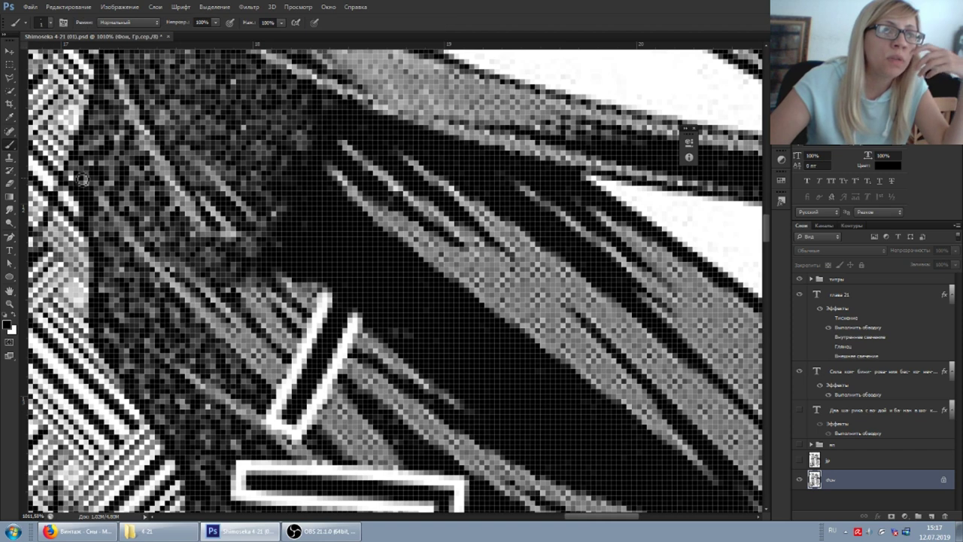
{"action": "left_click", "coordinate": [268, 316], "text": "alt"}
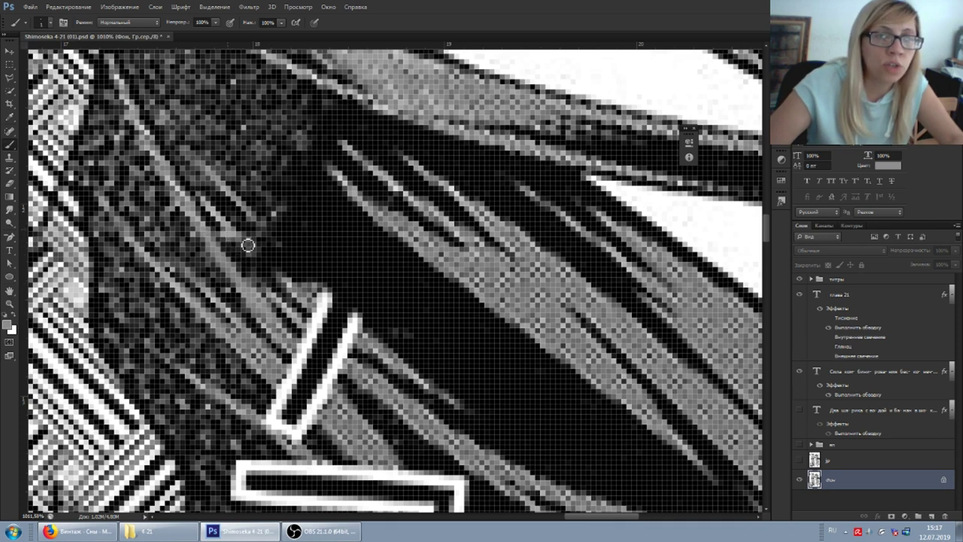
{"action": "key", "text": "alt"}
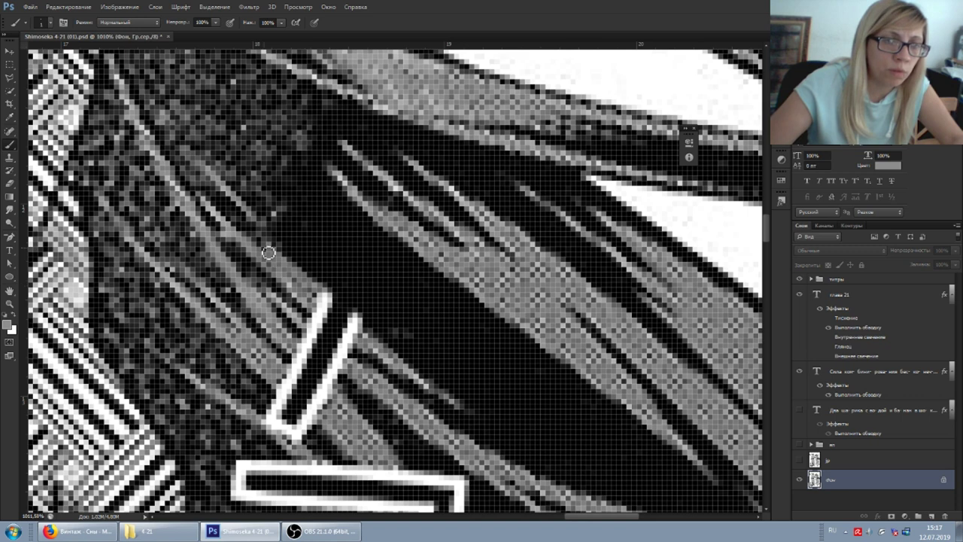
{"action": "left_click", "coordinate": [328, 257], "text": "alt"}
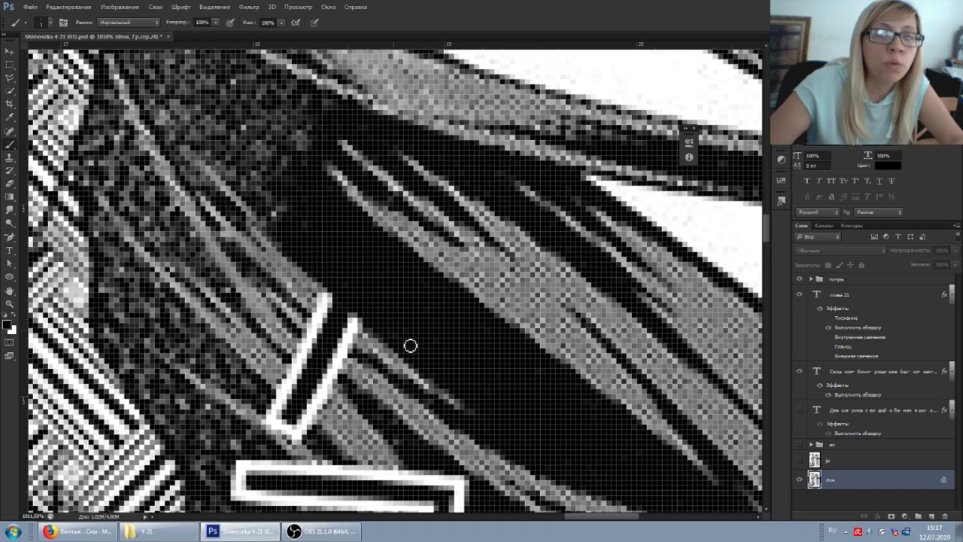
{"action": "scroll", "coordinate": [343, 290], "scroll_direction": "down", "scroll_amount": 4}
{"action": "scroll", "coordinate": [328, 255], "scroll_direction": "up", "scroll_amount": 4}
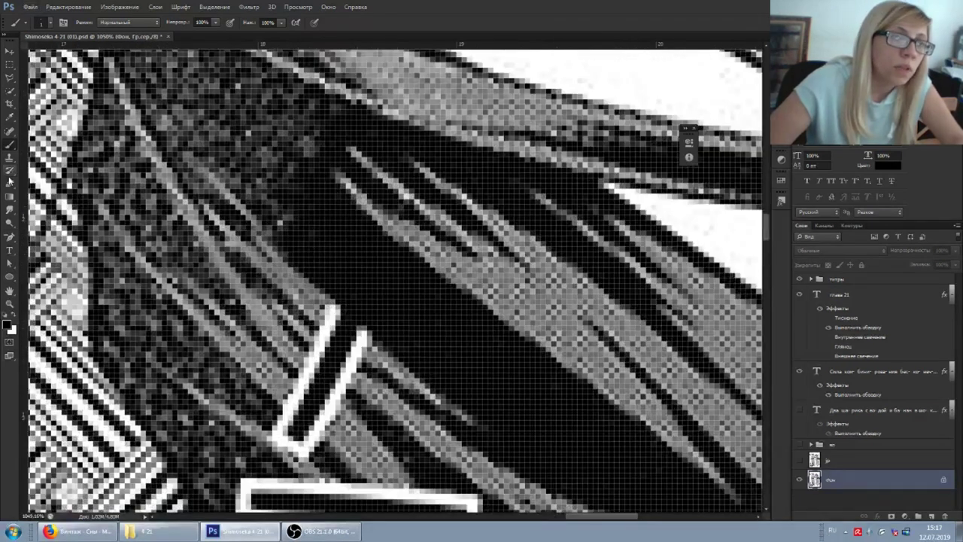
Clone speckled texture into the black hair beside the redrawn strands, and clone grey strands over the top of the slanted stroke
{"action": "left_click", "coordinate": [9, 156]}
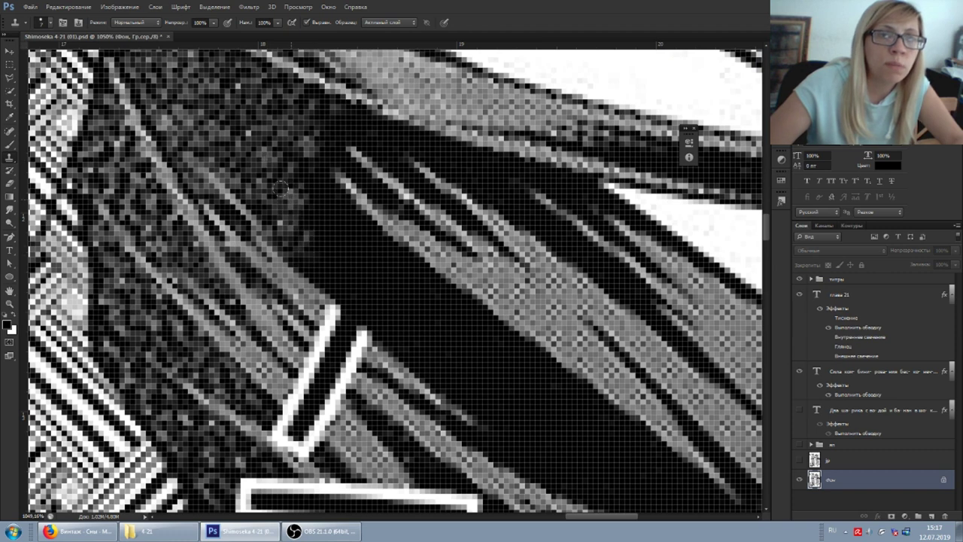
{"action": "left_click", "coordinate": [348, 274], "text": "alt"}
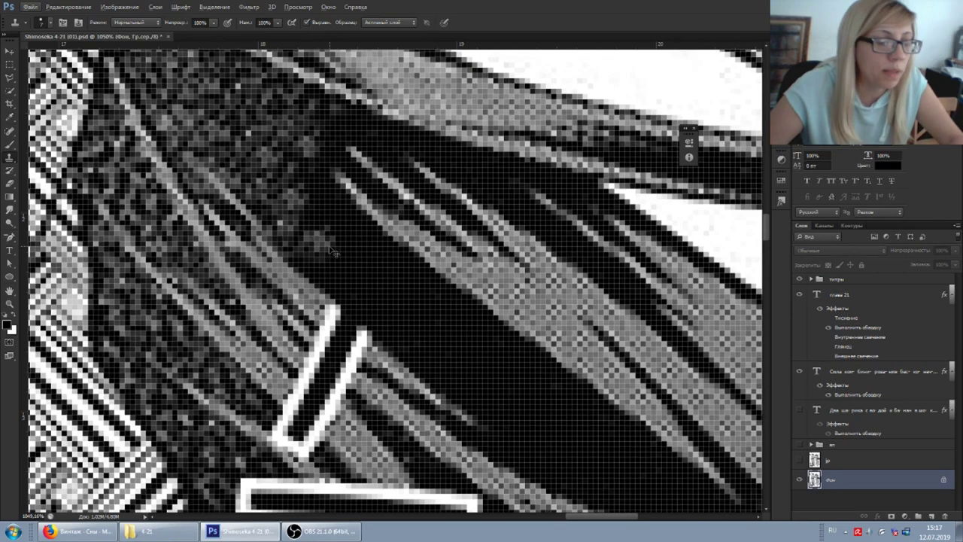
{"action": "scroll", "coordinate": [360, 290], "scroll_direction": "down", "scroll_amount": 3}
{"action": "scroll", "coordinate": [362, 299], "scroll_direction": "up", "scroll_amount": 2}
{"action": "left_click_drag", "start_coordinate": [364, 299], "coordinate": [349, 279]}
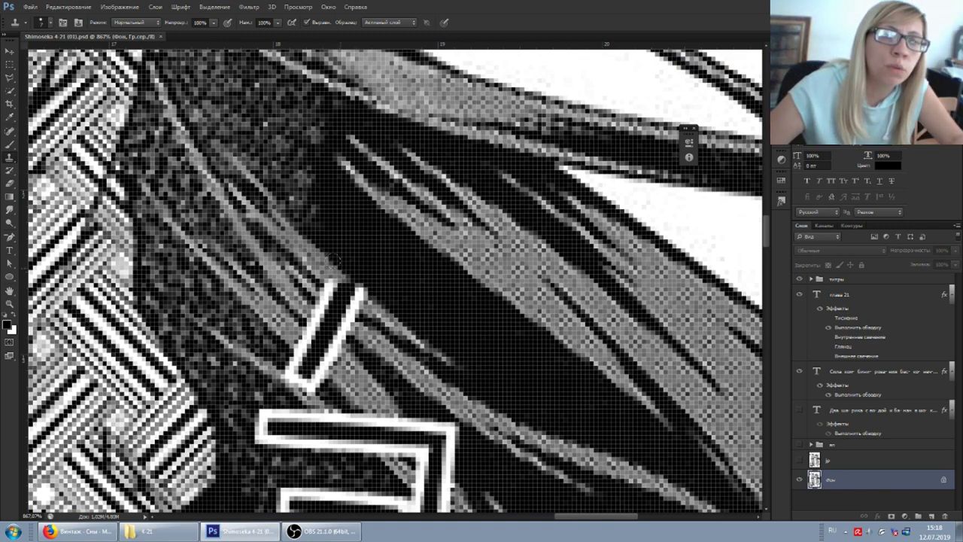
{"action": "key", "text": "ctrl+z"}
{"action": "mouse_move", "coordinate": [347, 283]}
{"action": "left_mouse_down"}
{"action": "mouse_move", "coordinate": [357, 293]}
{"action": "mouse_move", "coordinate": [331, 285]}
{"action": "mouse_move", "coordinate": [353, 301]}
{"action": "mouse_move", "coordinate": [322, 297]}
{"action": "mouse_move", "coordinate": [361, 314]}
{"action": "mouse_move", "coordinate": [348, 314]}
{"action": "left_mouse_up"}
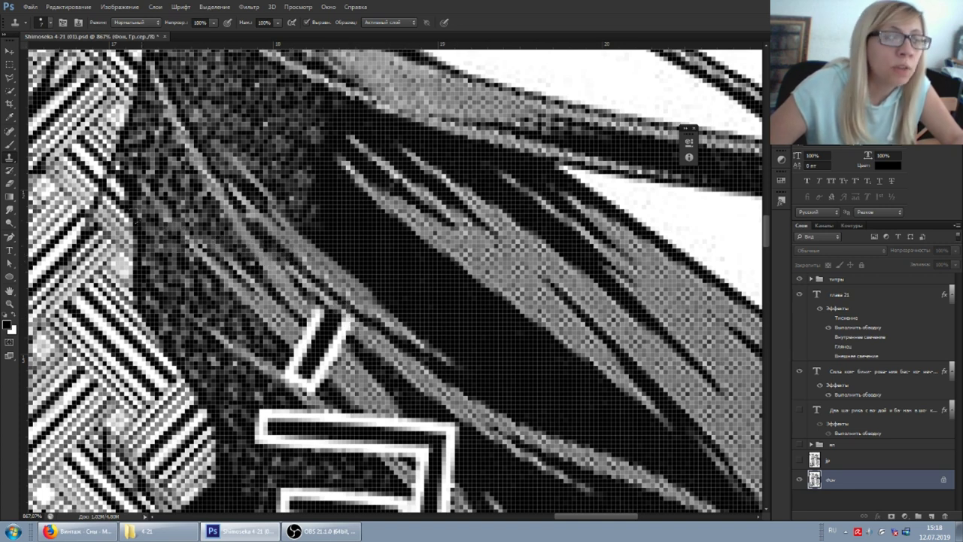
Paint the grey strand and its black edge across the upper end of the remaining slanted stroke, using sampled colours
{"action": "left_click", "coordinate": [10, 144]}
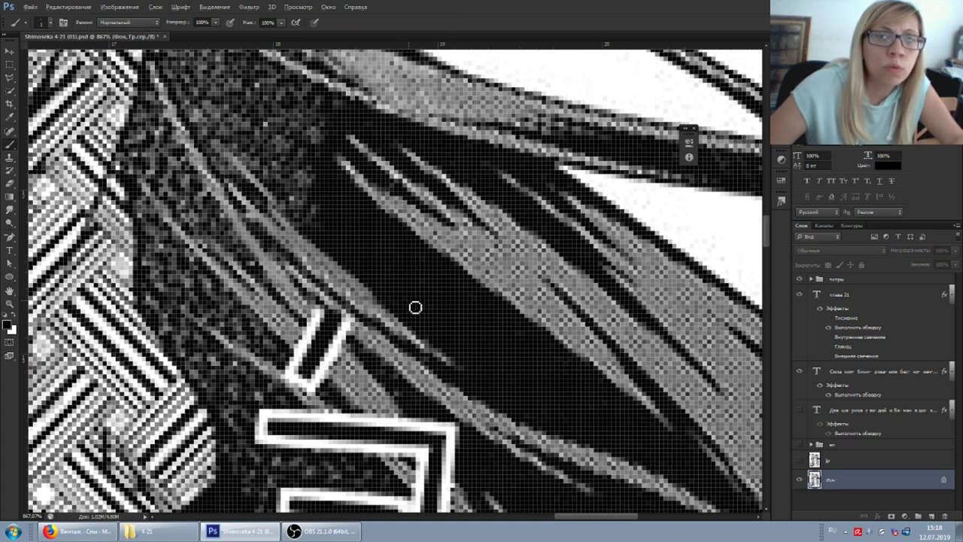
{"action": "scroll", "coordinate": [367, 340], "scroll_direction": "up", "scroll_amount": 3}
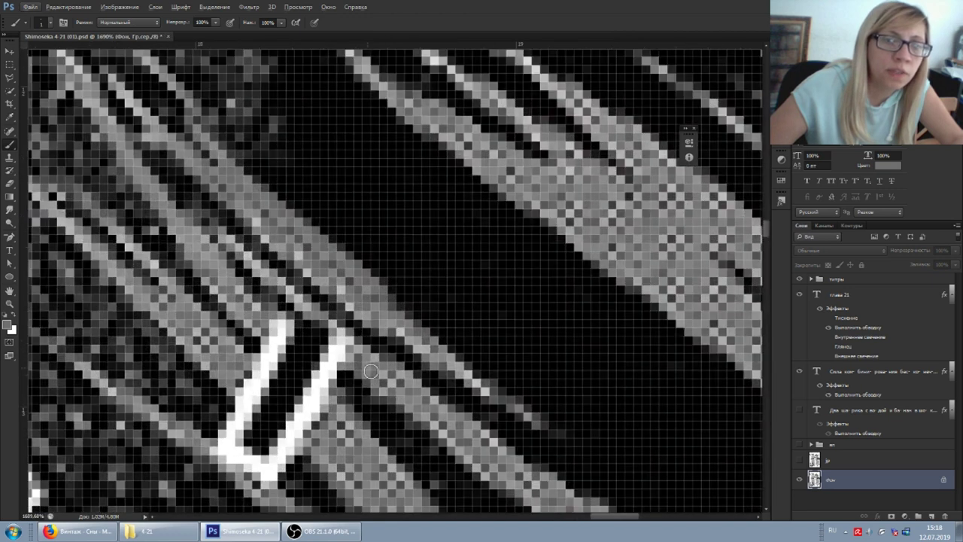
{"action": "mouse_move", "coordinate": [311, 318]}
{"action": "left_mouse_down"}
{"action": "mouse_move", "coordinate": [352, 352]}
{"action": "mouse_move", "coordinate": [323, 319]}
{"action": "left_mouse_up"}
{"action": "left_click", "coordinate": [456, 276], "text": "alt"}
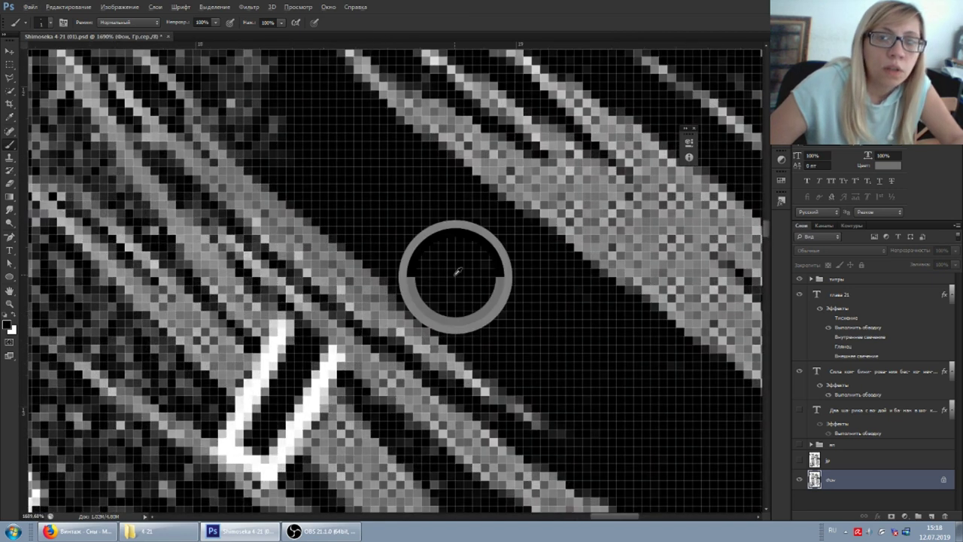
{"action": "scroll", "coordinate": [408, 326], "scroll_direction": "down", "scroll_amount": 2}
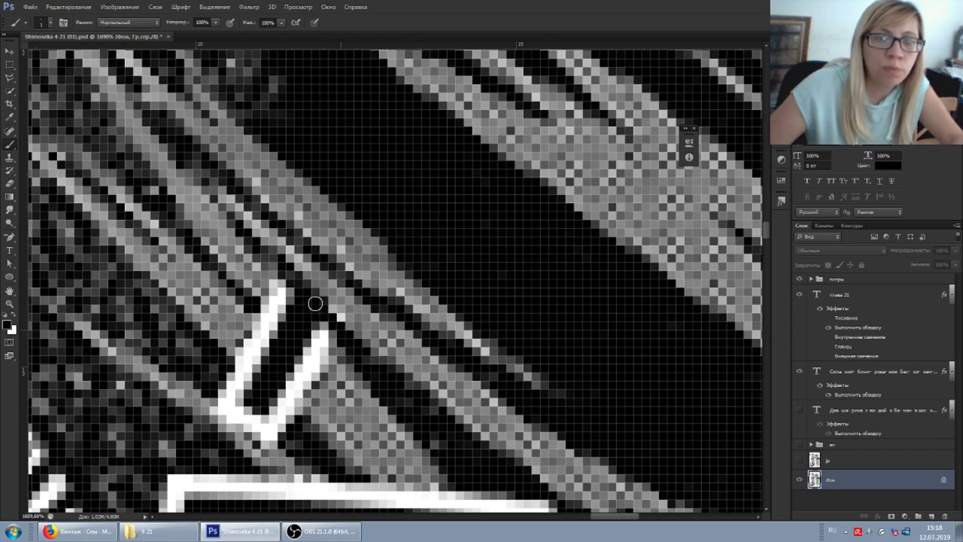
{"action": "scroll", "coordinate": [296, 287], "scroll_direction": "down", "scroll_amount": 5}
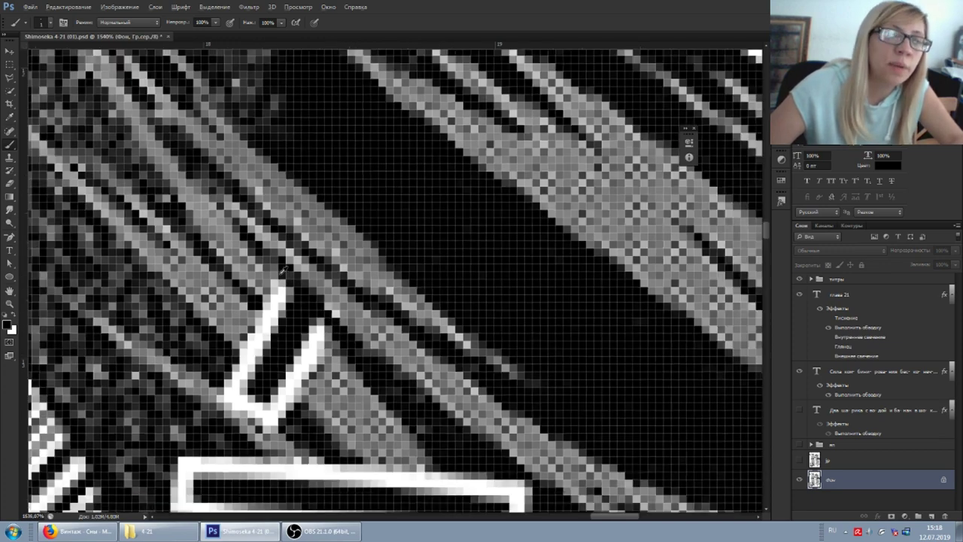
Clone grey screentone and dark hair texture over the rest of the slanted stroke, including its white lower end
{"action": "key", "text": "s"}
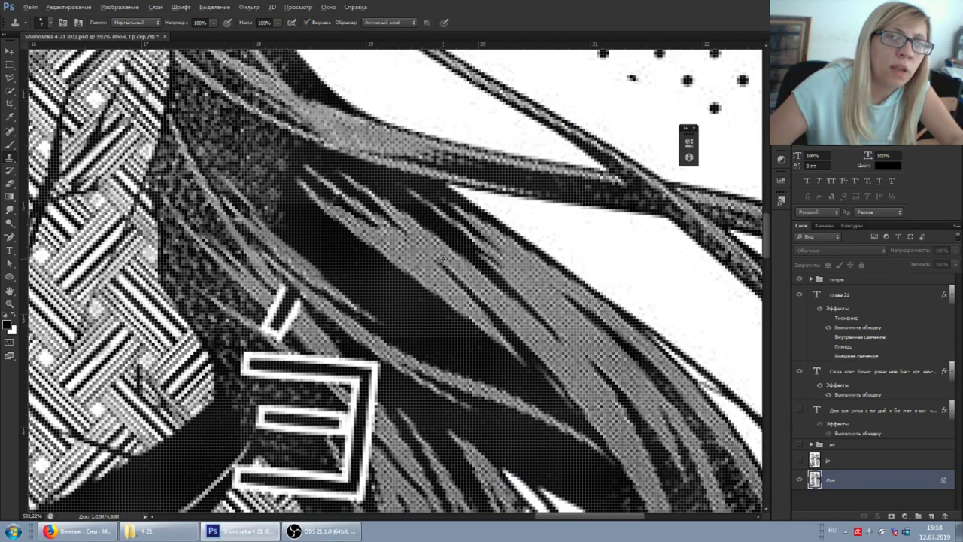
{"action": "scroll", "coordinate": [322, 307], "scroll_direction": "up", "scroll_amount": 1}
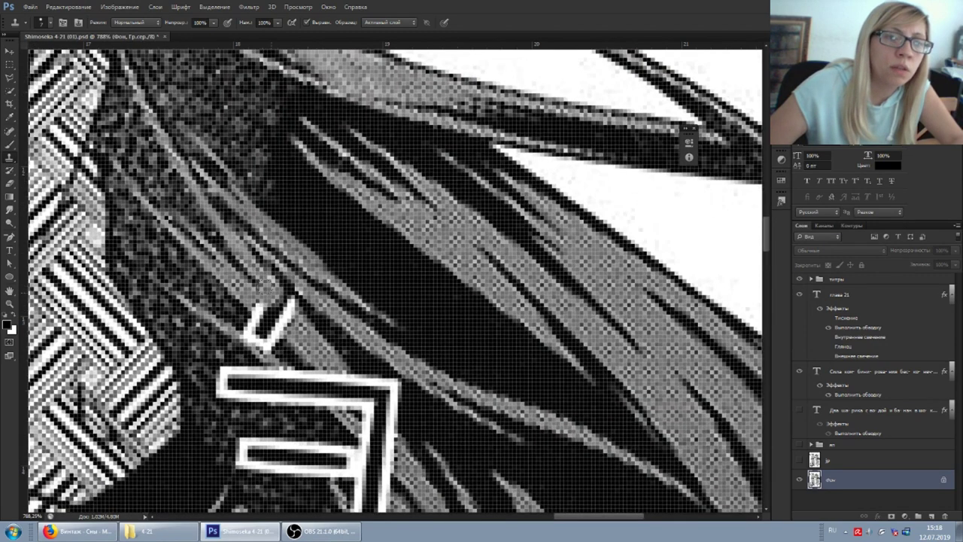
{"action": "mouse_move", "coordinate": [266, 286]}
{"action": "left_mouse_down"}
{"action": "mouse_move", "coordinate": [281, 305]}
{"action": "mouse_move", "coordinate": [272, 325]}
{"action": "mouse_move", "coordinate": [256, 307]}
{"action": "left_mouse_up"}
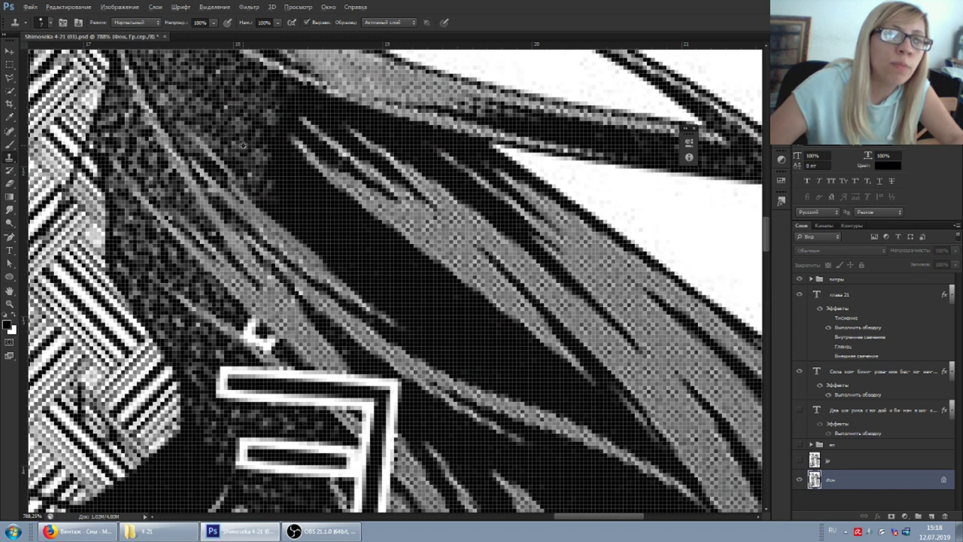
{"action": "left_click", "coordinate": [247, 329]}
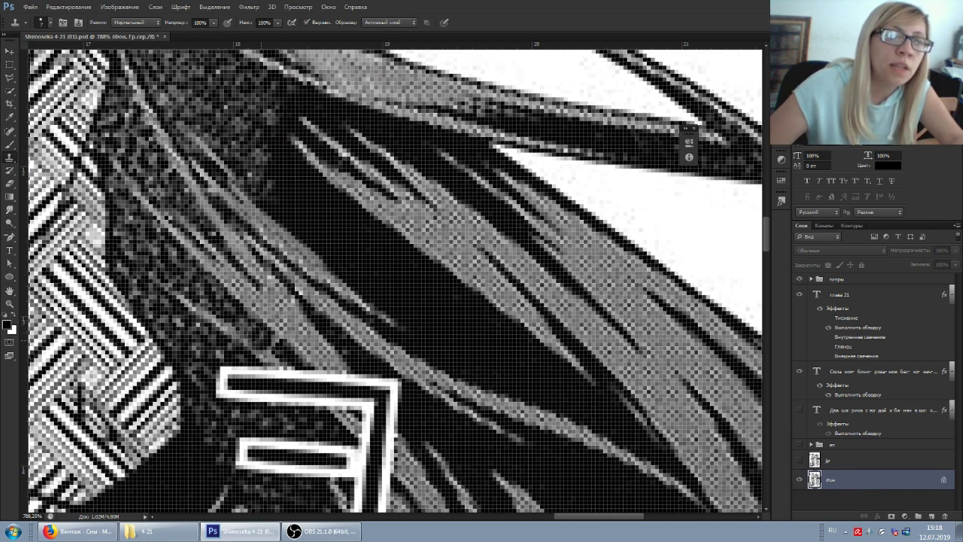
Redraw the thin grey strand and dark gap where the slanted stroke ended, just above the three-barred character
{"action": "left_click", "coordinate": [10, 143]}
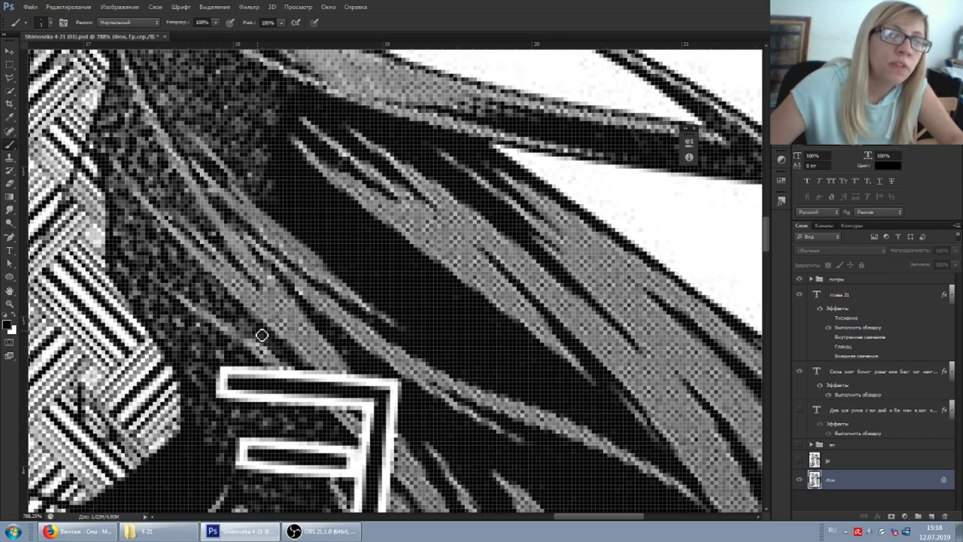
{"action": "scroll", "coordinate": [229, 347], "scroll_direction": "up", "scroll_amount": 2}
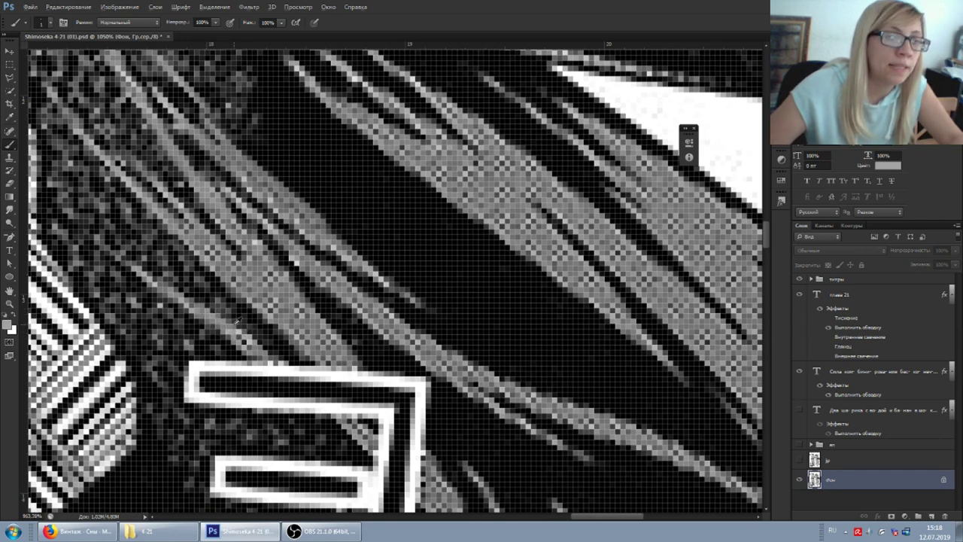
{"action": "scroll", "coordinate": [237, 321], "scroll_direction": "down", "scroll_amount": 5}
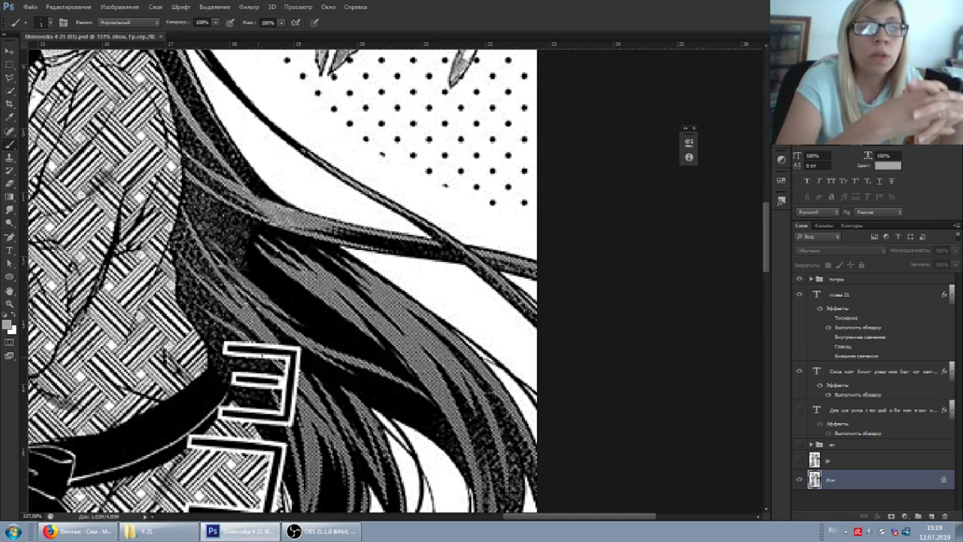
{"action": "scroll", "coordinate": [254, 292], "scroll_direction": "up", "scroll_amount": 5}
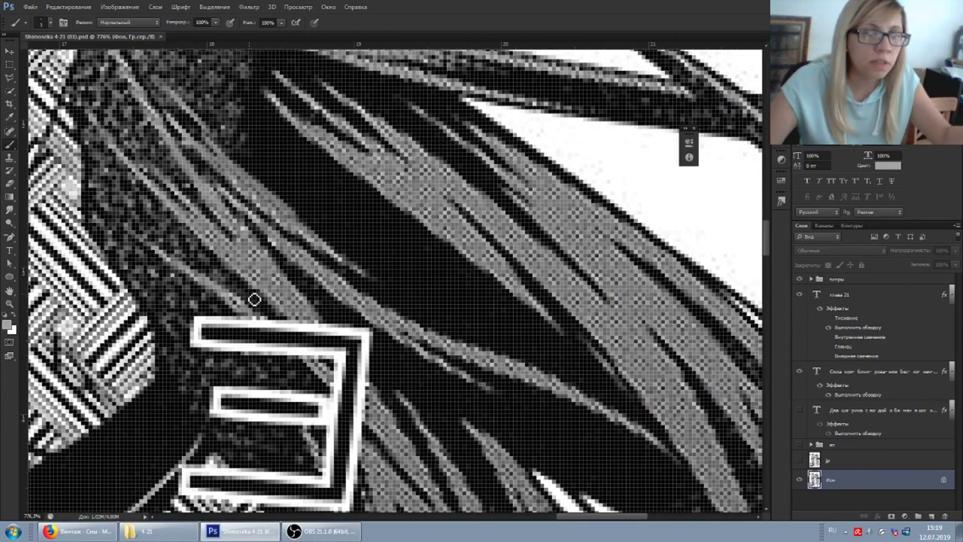
Clone speckled dark hair texture and grey screentone over the three-barred character's upper bar, starting from its open end
{"action": "scroll", "coordinate": [142, 230], "scroll_direction": "down", "scroll_amount": 3}
{"action": "key", "text": "s"}
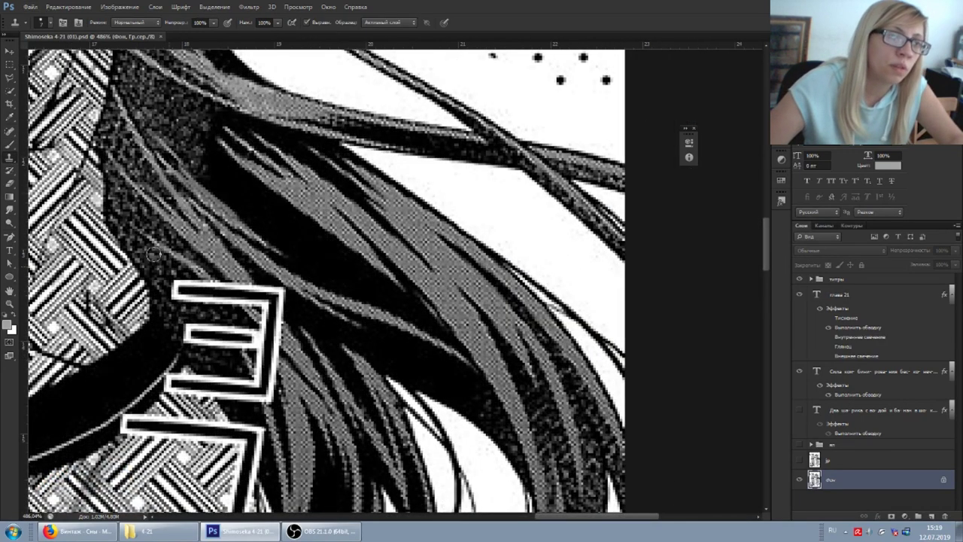
{"action": "mouse_move", "coordinate": [182, 282]}
{"action": "left_mouse_down"}
{"action": "mouse_move", "coordinate": [181, 297]}
{"action": "mouse_move", "coordinate": [196, 292]}
{"action": "left_mouse_up"}
{"action": "left_click", "coordinate": [168, 286], "text": "alt"}
{"action": "left_click", "coordinate": [194, 298]}
{"action": "left_click", "coordinate": [187, 298]}
{"action": "left_click", "coordinate": [191, 300]}
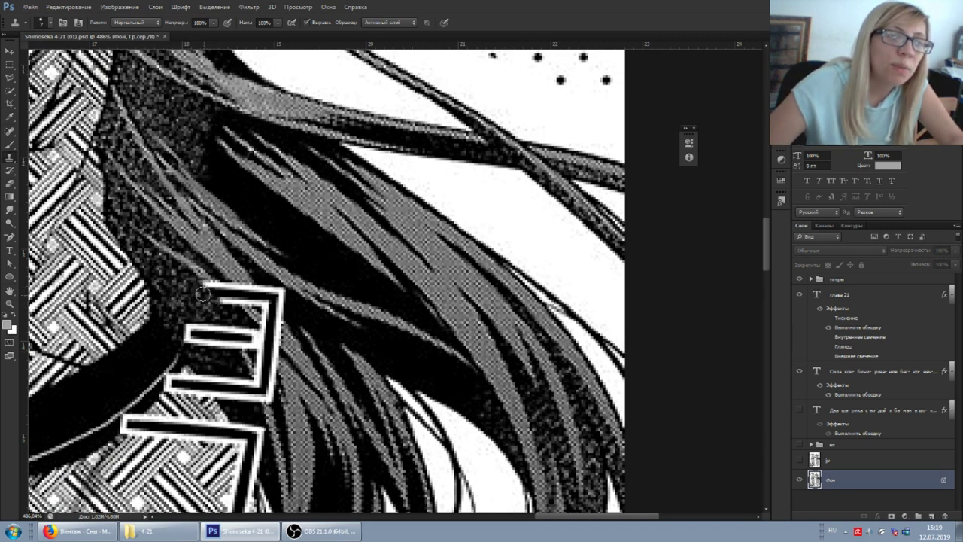
{"action": "left_click", "coordinate": [200, 291]}
{"action": "left_click", "coordinate": [224, 306]}
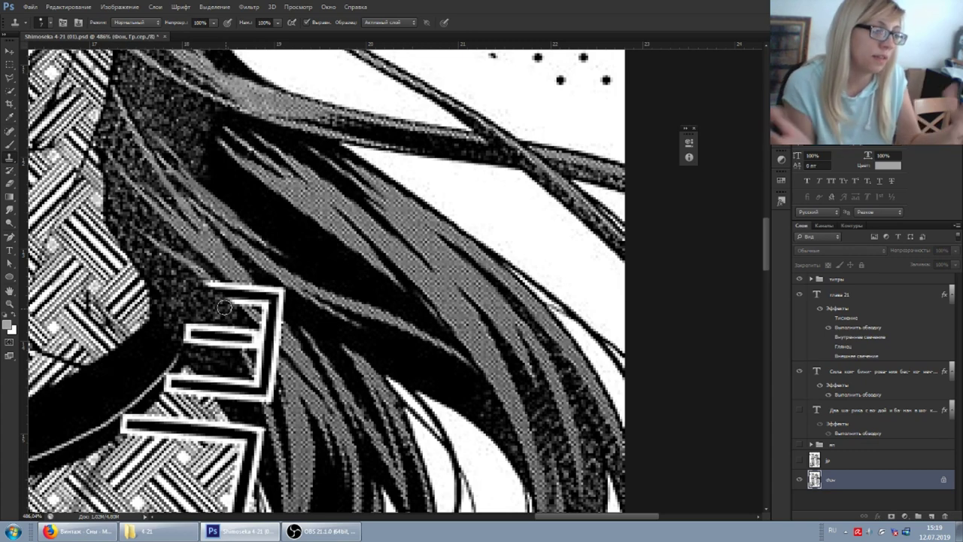
{"action": "scroll", "coordinate": [223, 306], "scroll_direction": "down", "scroll_amount": 2}
{"action": "scroll", "coordinate": [234, 286], "scroll_direction": "up", "scroll_amount": 4}
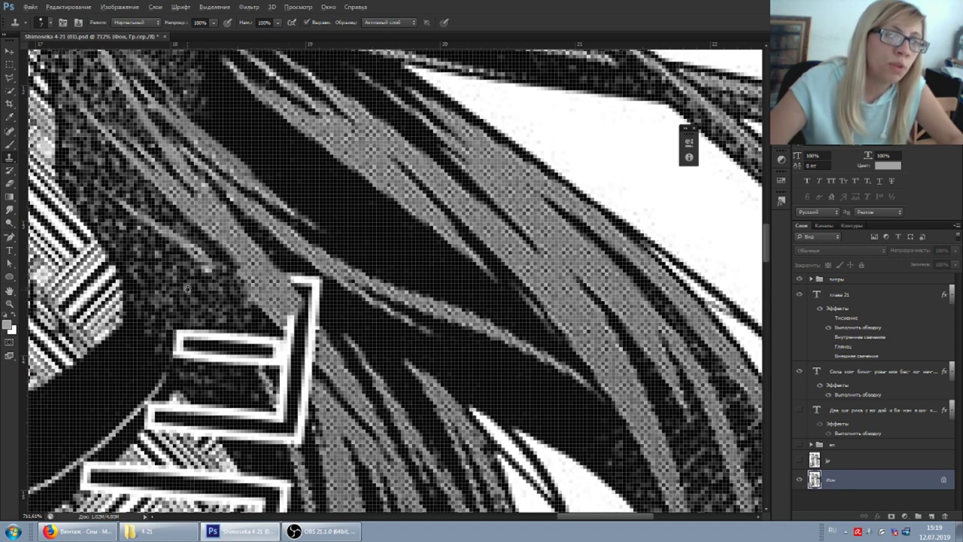
Extend the thin grey strand through the cloned speckled area above the three-barred character and darken its edges with sampled tones
{"action": "left_click", "coordinate": [10, 144]}
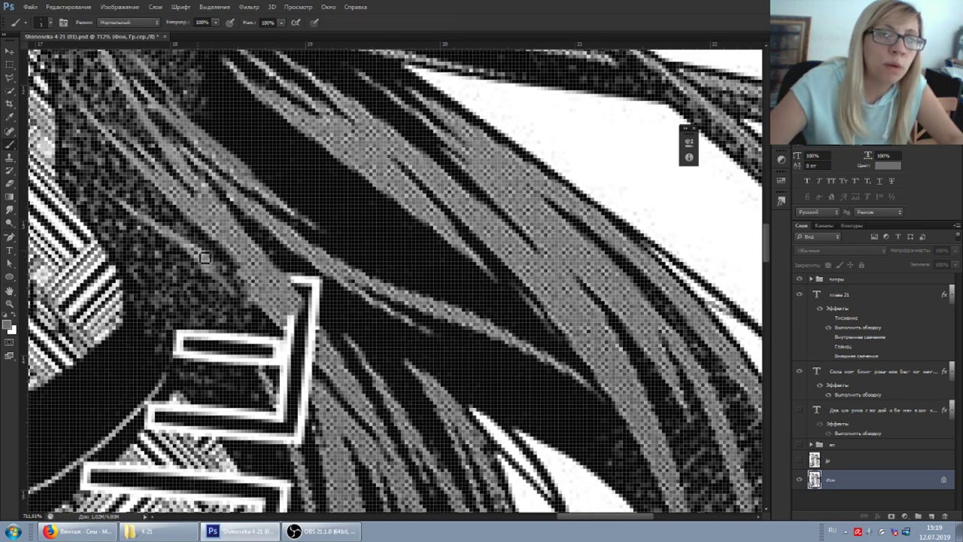
{"action": "left_click", "coordinate": [219, 254], "text": "alt"}
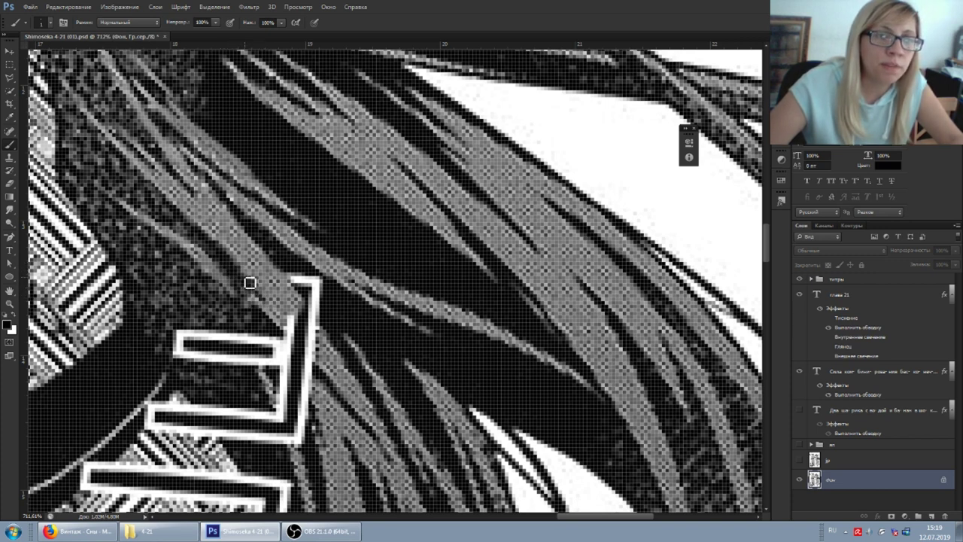
{"action": "left_click", "coordinate": [194, 275], "text": "alt"}
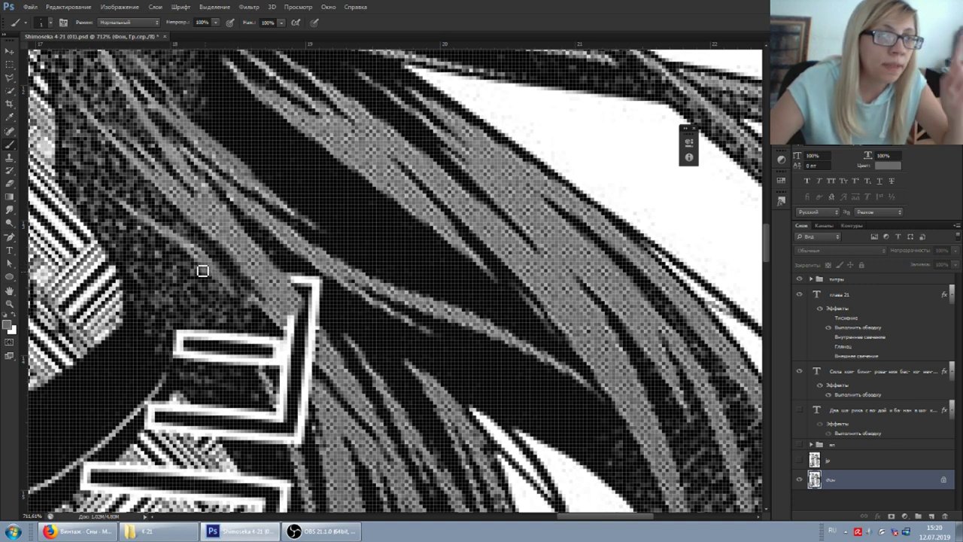
Blacken the leftover upper corner of the three-barred character and clone grey screentone over the top of its vertical stroke
{"action": "left_click", "coordinate": [186, 275], "text": "alt"}
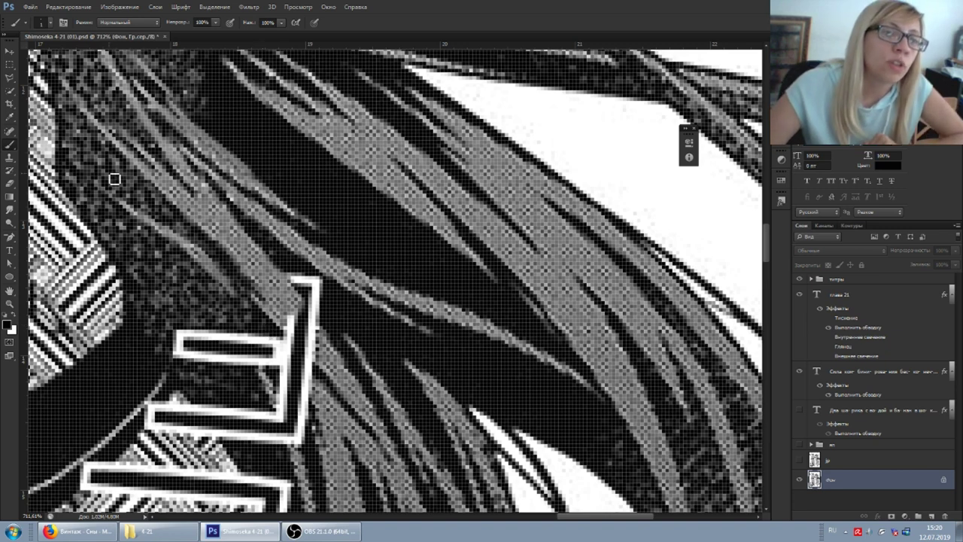
{"action": "left_click", "coordinate": [335, 308], "text": "alt"}
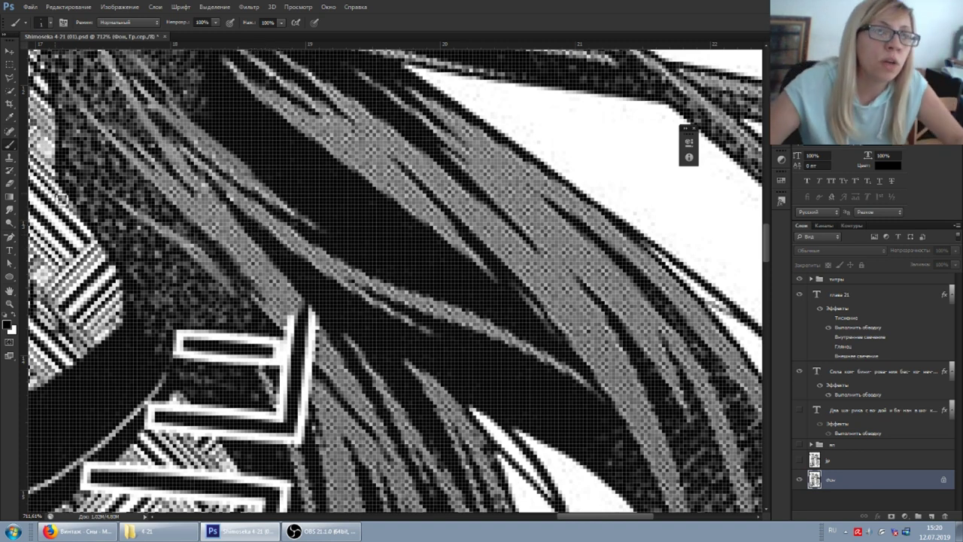
{"action": "left_click", "coordinate": [9, 156]}
{"action": "mouse_move", "coordinate": [306, 331]}
{"action": "left_mouse_down"}
{"action": "mouse_move", "coordinate": [283, 315]}
{"action": "mouse_move", "coordinate": [303, 334]}
{"action": "mouse_move", "coordinate": [308, 317]}
{"action": "mouse_move", "coordinate": [293, 315]}
{"action": "mouse_move", "coordinate": [309, 352]}
{"action": "left_mouse_up"}
{"action": "left_click", "coordinate": [293, 315], "text": "alt"}
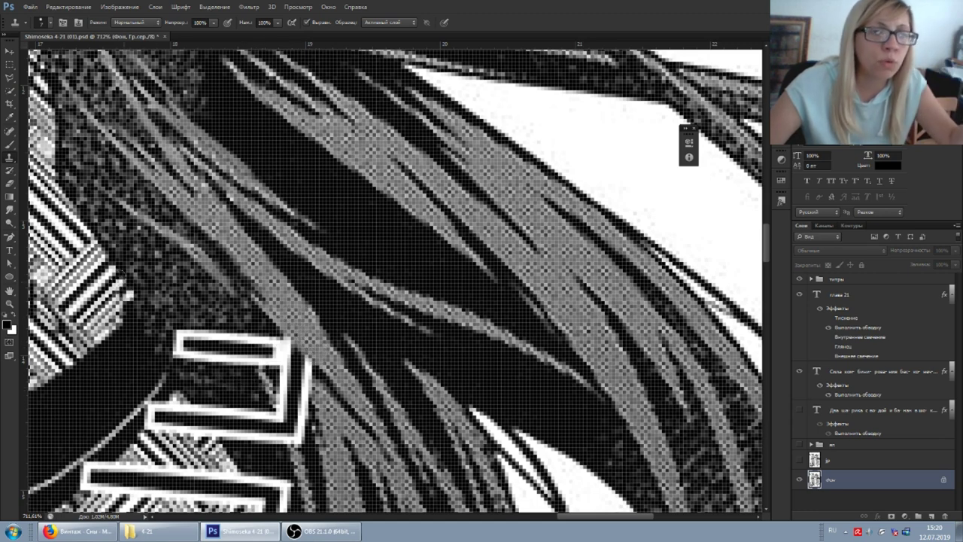
Clone speckled dark hair texture over the three-barred character's middle bar and the remaining part of its vertical stroke
{"action": "scroll", "coordinate": [181, 301], "scroll_direction": "down", "scroll_amount": 5}
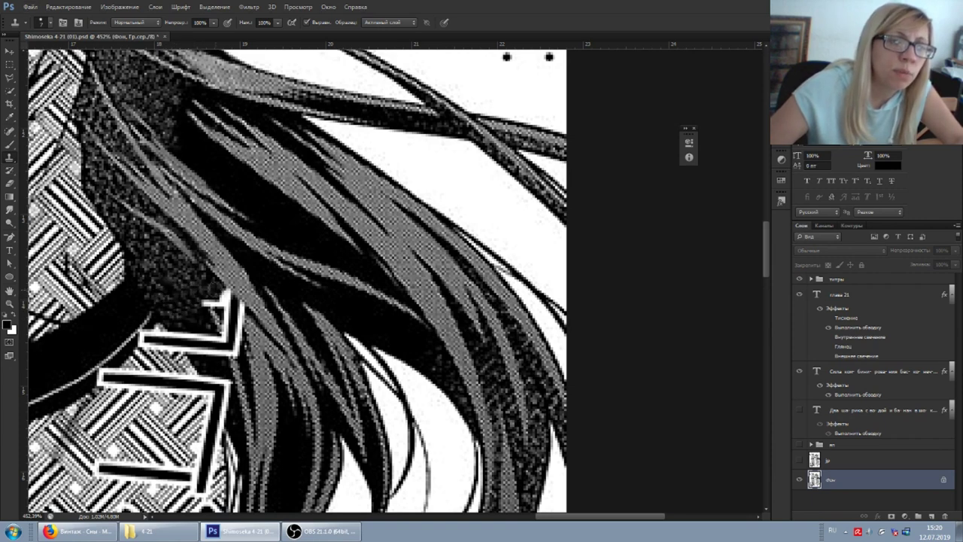
{"action": "key", "text": "alt"}
{"action": "key", "text": "alt"}
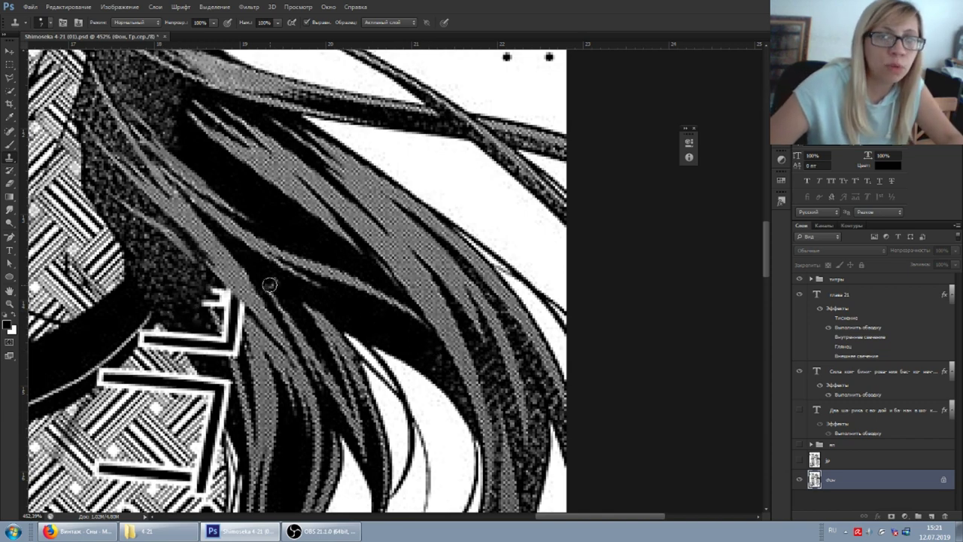
{"action": "scroll", "coordinate": [206, 290], "scroll_direction": "down", "scroll_amount": 2}
{"action": "scroll", "coordinate": [202, 298], "scroll_direction": "up", "scroll_amount": 5}
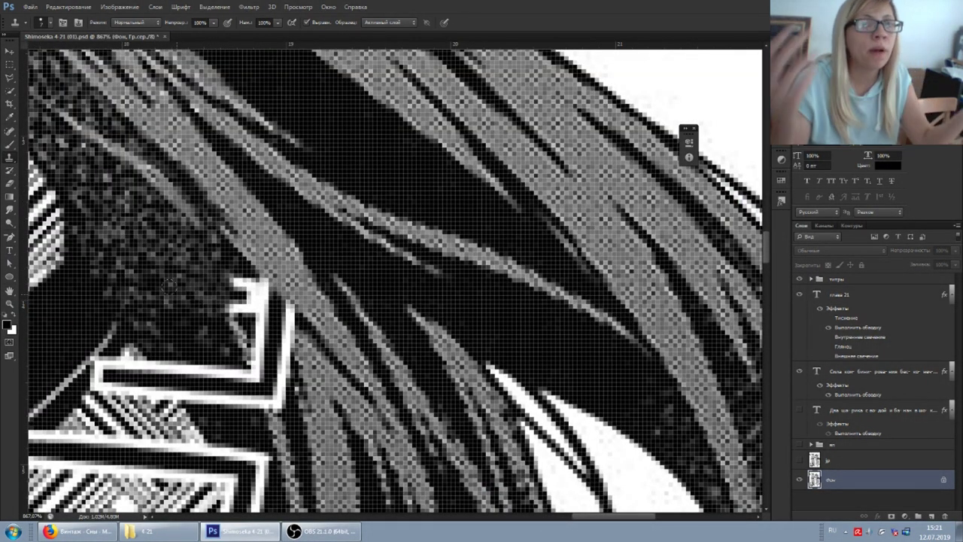
{"action": "scroll", "coordinate": [169, 284], "scroll_direction": "down", "scroll_amount": 4}
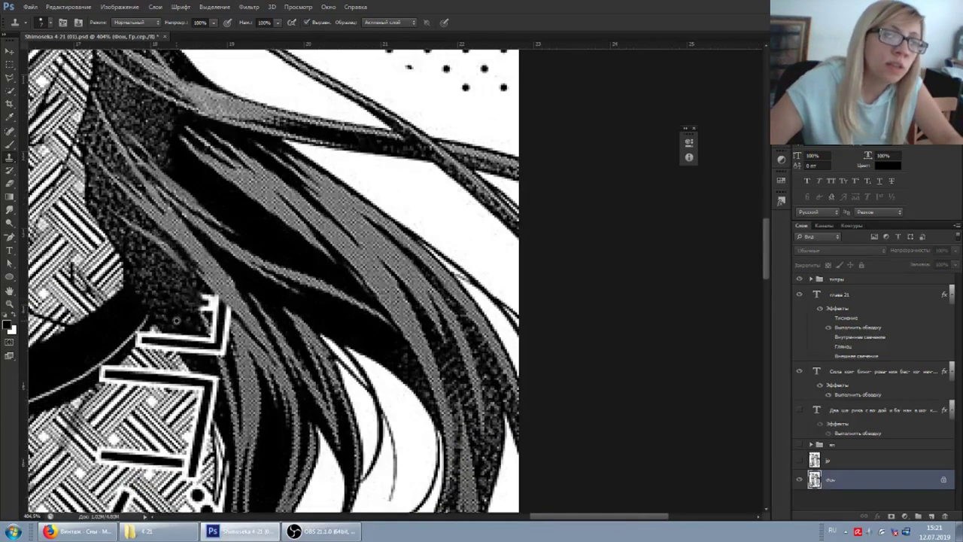
{"action": "left_click", "coordinate": [177, 320], "text": "alt"}
{"action": "mouse_move", "coordinate": [206, 309]}
{"action": "left_mouse_down"}
{"action": "mouse_move", "coordinate": [222, 311]}
{"action": "mouse_move", "coordinate": [217, 325]}
{"action": "left_mouse_up"}
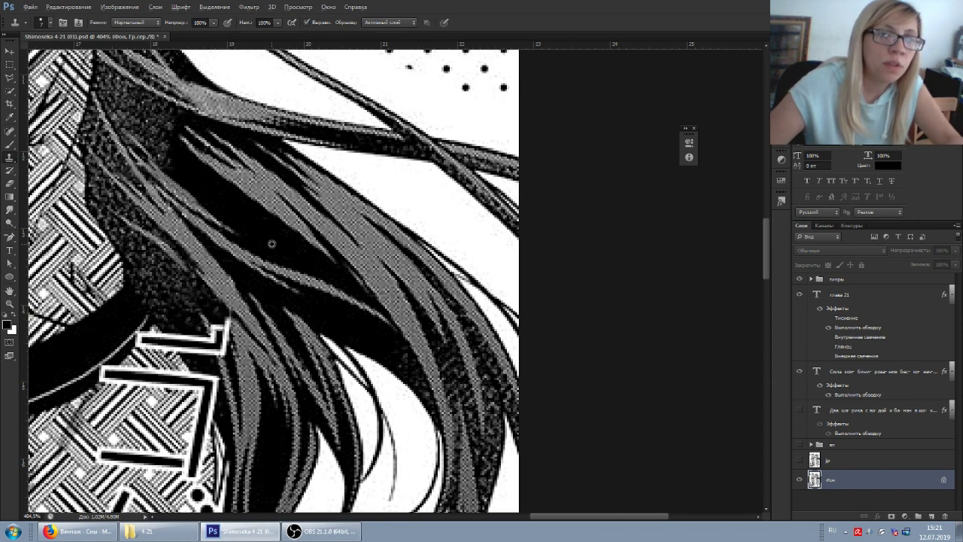
{"action": "mouse_move", "coordinate": [217, 316]}
{"action": "left_mouse_down"}
{"action": "mouse_move", "coordinate": [225, 350]}
{"action": "mouse_move", "coordinate": [223, 325]}
{"action": "left_mouse_up"}
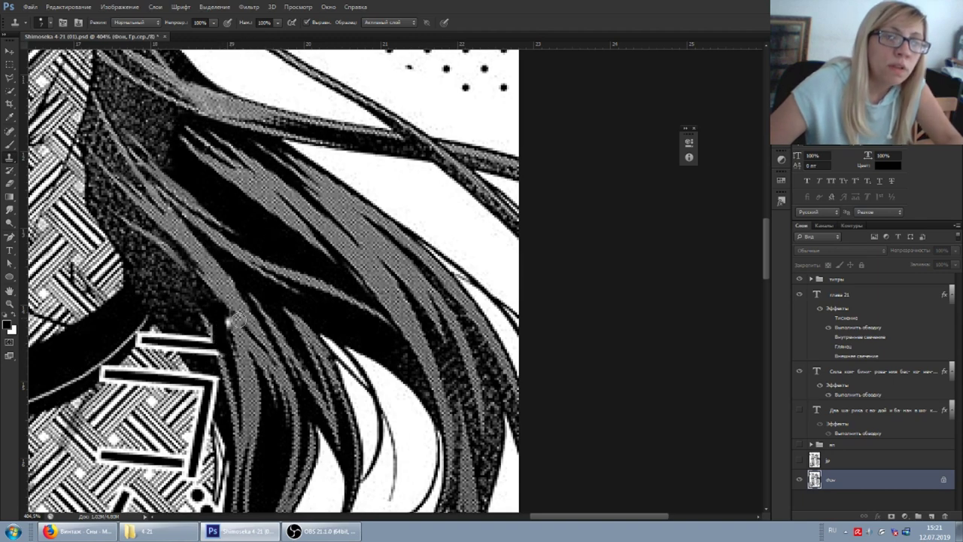
Redraw the grey strand and its dark edges where the three-barred character's vertical stroke crossed the hair, using sampled tones
{"action": "scroll", "coordinate": [226, 323], "scroll_direction": "up", "scroll_amount": 4}
{"action": "left_click", "coordinate": [10, 143]}
{"action": "left_click", "coordinate": [248, 237], "text": "alt"}
{"action": "mouse_move", "coordinate": [271, 342]}
{"action": "left_mouse_down"}
{"action": "mouse_move", "coordinate": [241, 288]}
{"action": "mouse_move", "coordinate": [266, 325]}
{"action": "mouse_move", "coordinate": [258, 299]}
{"action": "mouse_move", "coordinate": [232, 272]}
{"action": "mouse_move", "coordinate": [271, 337]}
{"action": "left_mouse_up"}
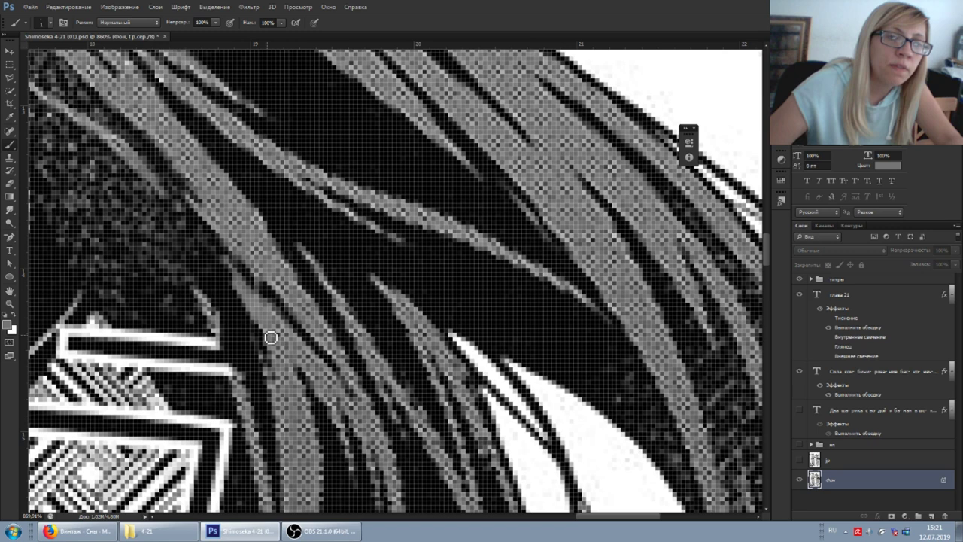
{"action": "left_click", "coordinate": [228, 286], "text": "alt"}
{"action": "left_click_drag", "start_coordinate": [233, 290], "coordinate": [256, 328]}
{"action": "left_click", "coordinate": [280, 332], "text": "alt"}
{"action": "left_click", "coordinate": [228, 295], "text": "alt"}
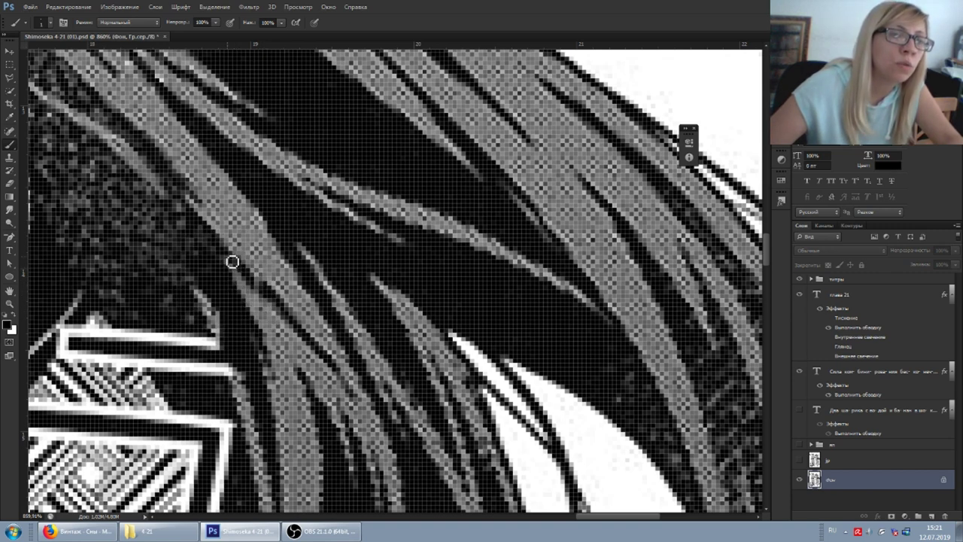
Extend the thin grey strand down past the cut end of the bottom bar and refine the neighbouring dark gaps with sampled tones
{"action": "left_click", "coordinate": [253, 307], "text": "alt"}
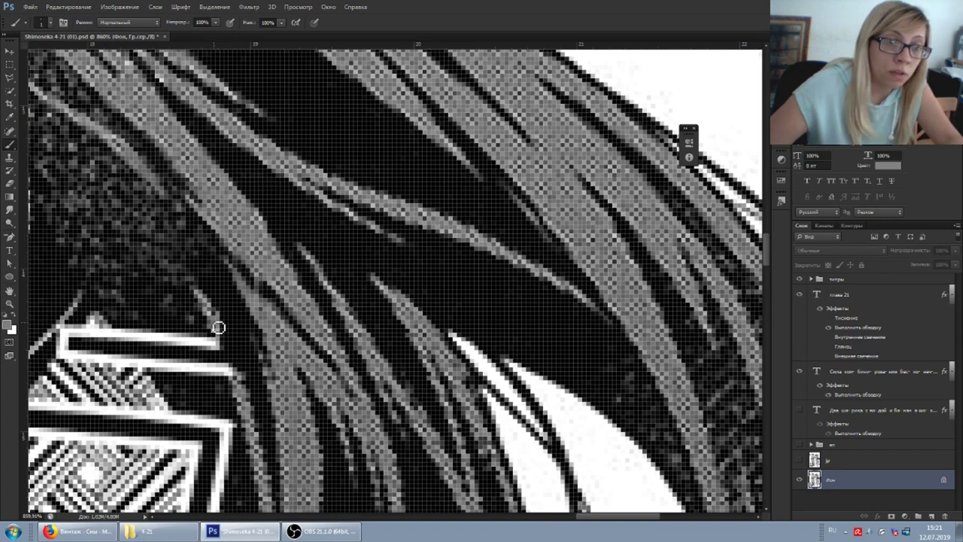
{"action": "left_click", "coordinate": [235, 378], "text": "alt"}
{"action": "left_click", "coordinate": [271, 344], "text": "alt"}
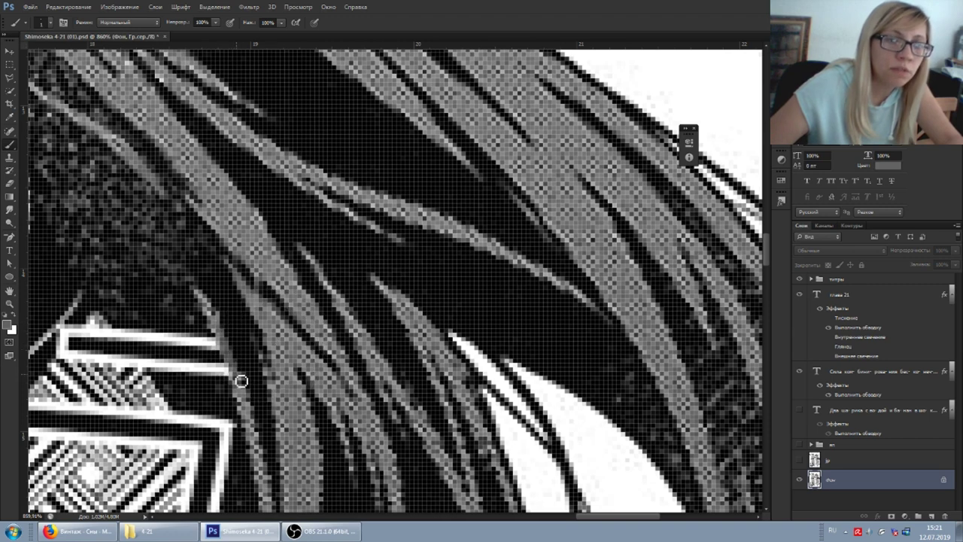
{"action": "left_click", "coordinate": [226, 302], "text": "alt"}
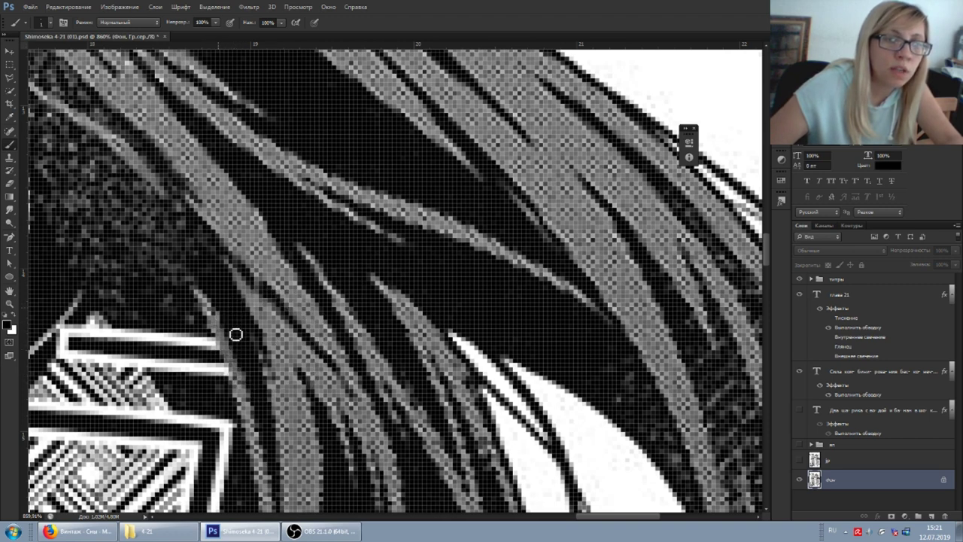
{"action": "left_click", "coordinate": [273, 335], "text": "alt"}
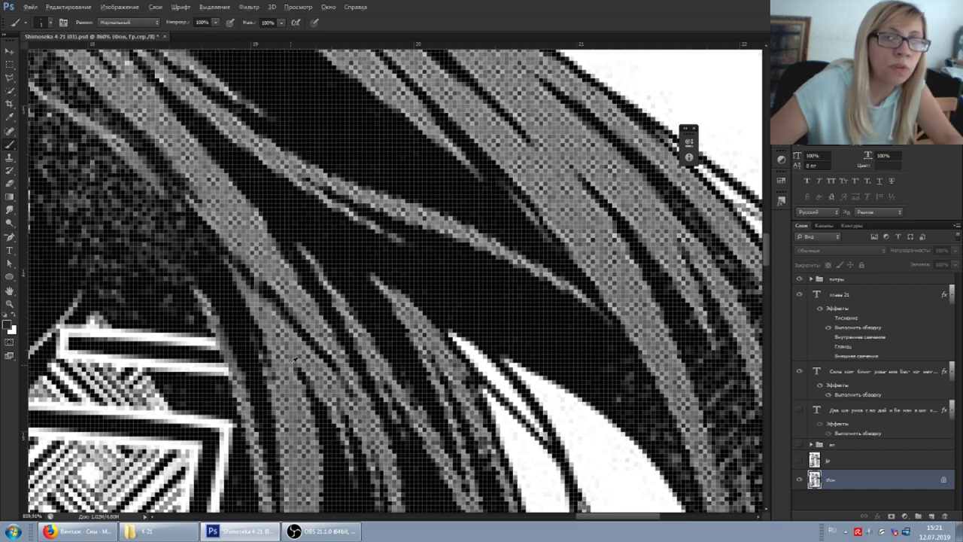
{"action": "left_click", "coordinate": [235, 305], "text": "alt"}
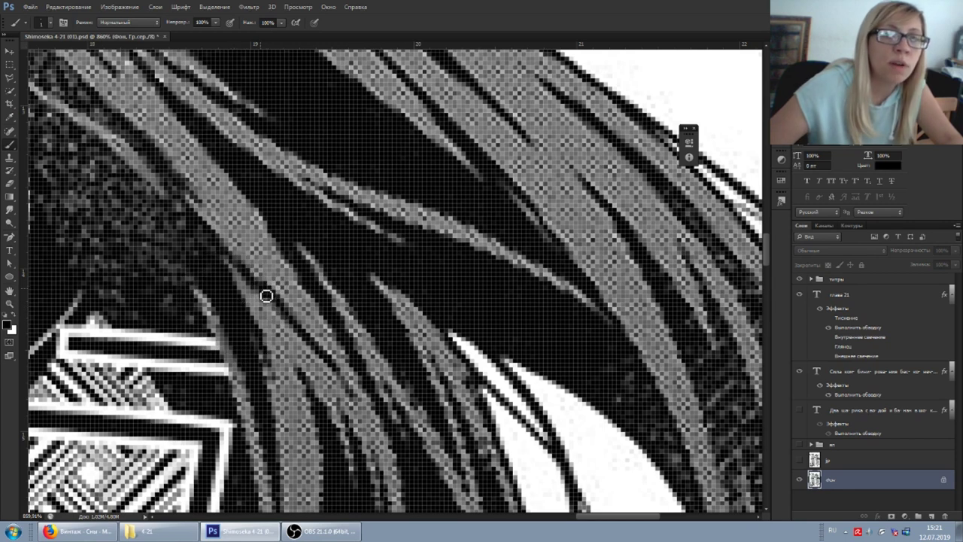
Examine the redrawn hair strands and the remaining lettering bars at different magnifications
{"action": "scroll", "coordinate": [263, 290], "scroll_direction": "down", "scroll_amount": 3}
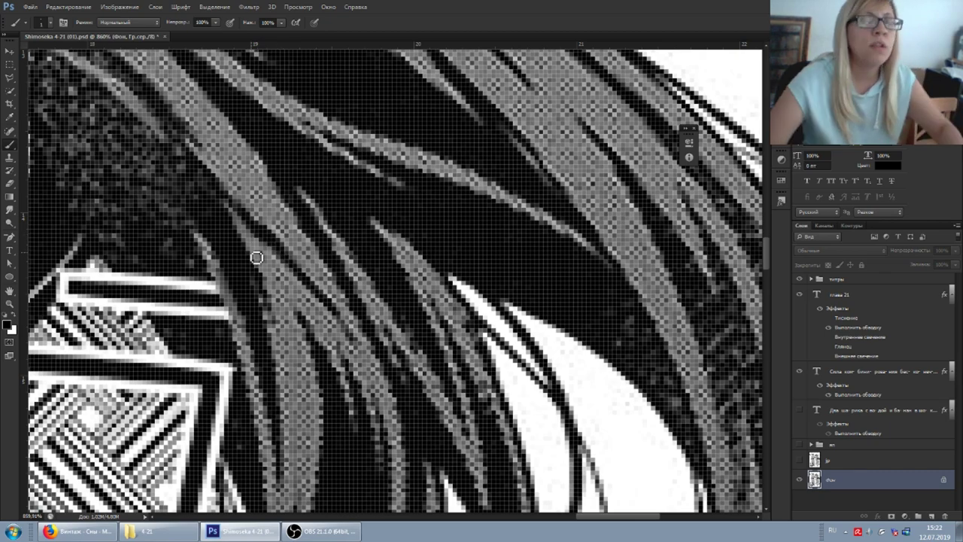
{"action": "scroll", "coordinate": [260, 271], "scroll_direction": "up", "scroll_amount": 3}
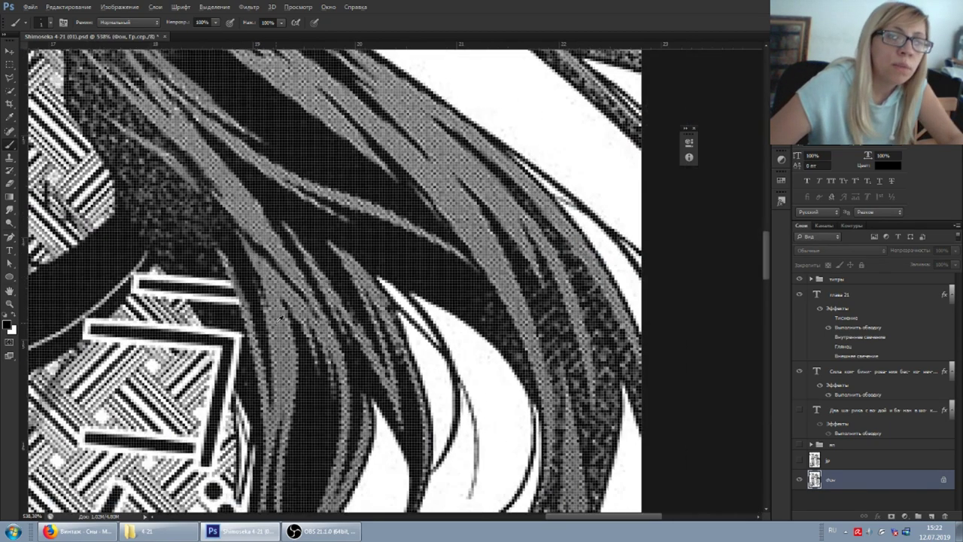
{"action": "scroll", "coordinate": [283, 312], "scroll_direction": "up", "scroll_amount": 1}
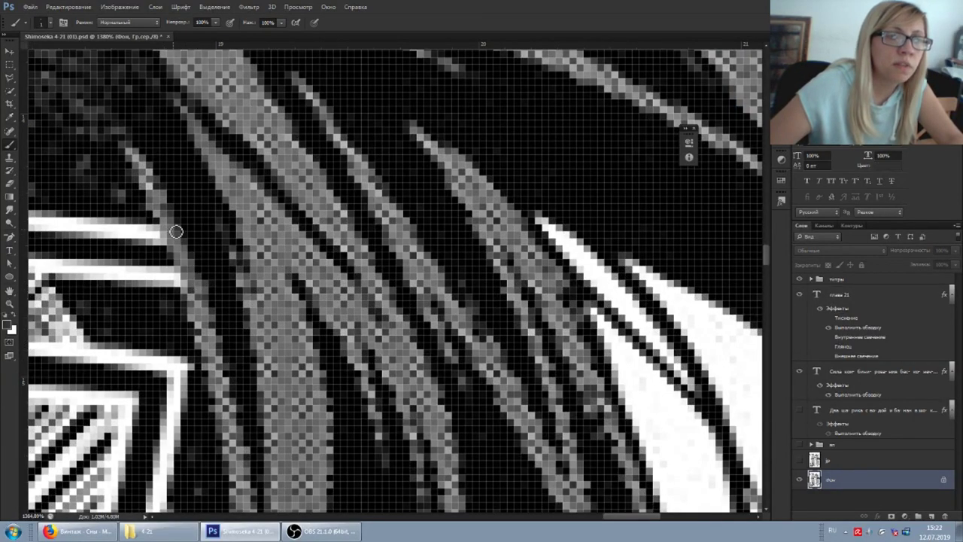
{"action": "scroll", "coordinate": [176, 232], "scroll_direction": "down", "scroll_amount": 6}
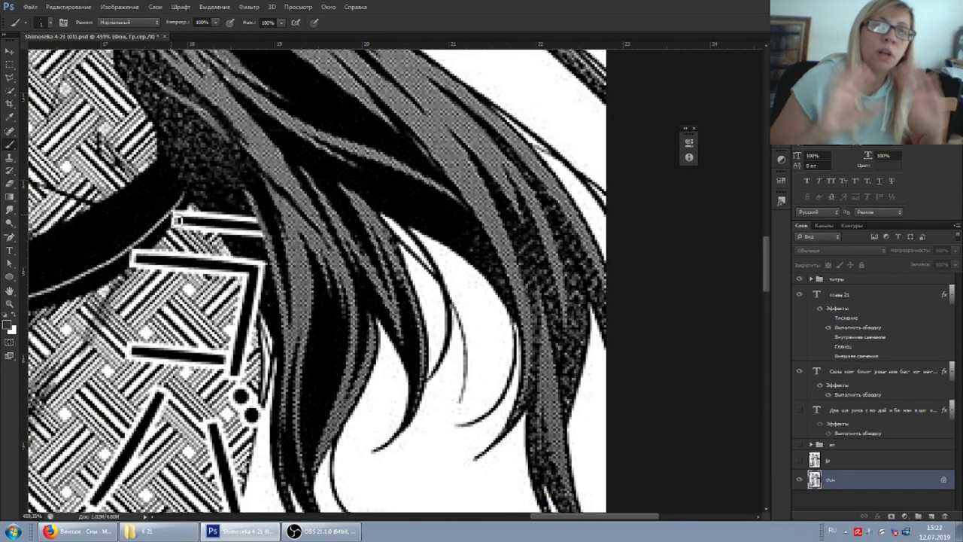
{"action": "scroll", "coordinate": [178, 219], "scroll_direction": "up", "scroll_amount": 1}
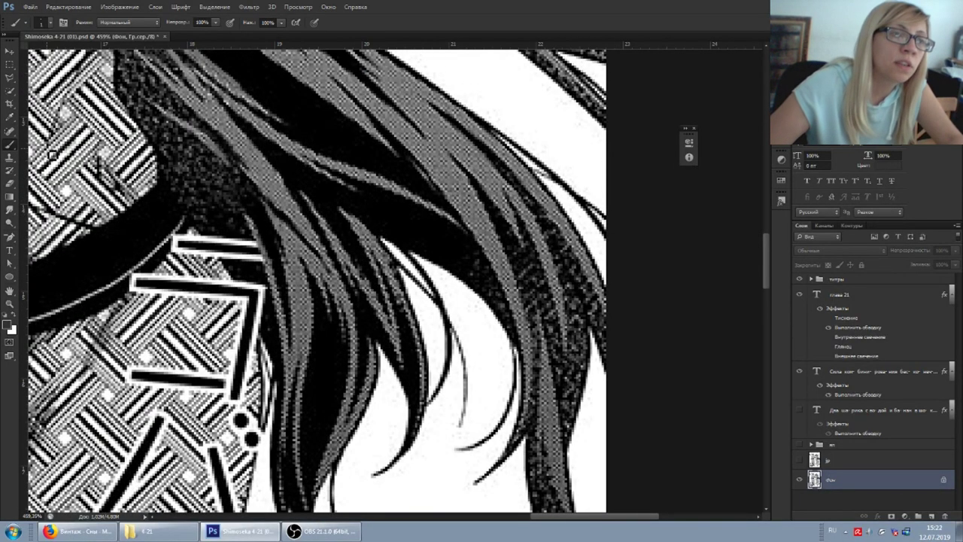
{"action": "left_click", "coordinate": [9, 158]}
{"action": "left_click", "coordinate": [10, 145]}
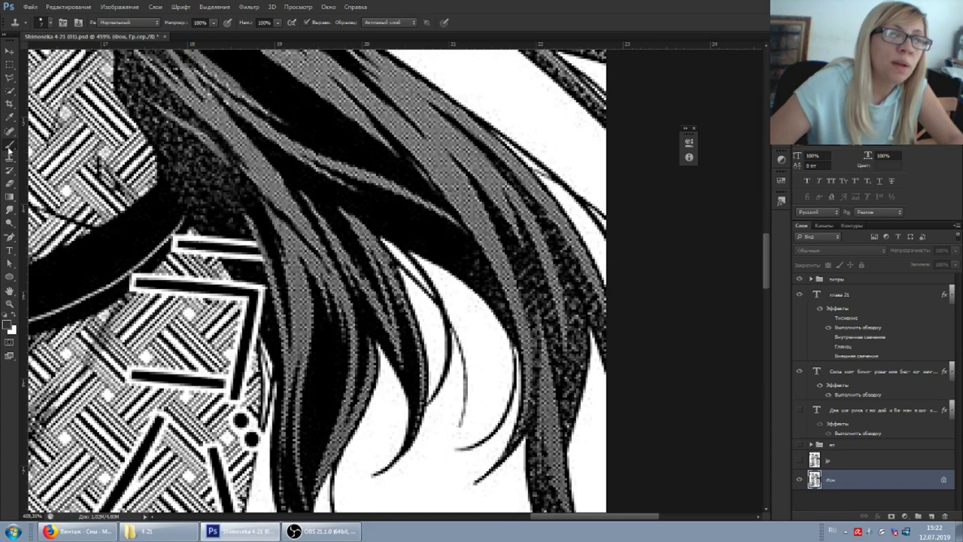
{"action": "scroll", "coordinate": [157, 247], "scroll_direction": "up", "scroll_amount": 2}
{"action": "scroll", "coordinate": [139, 237], "scroll_direction": "down", "scroll_amount": 3}
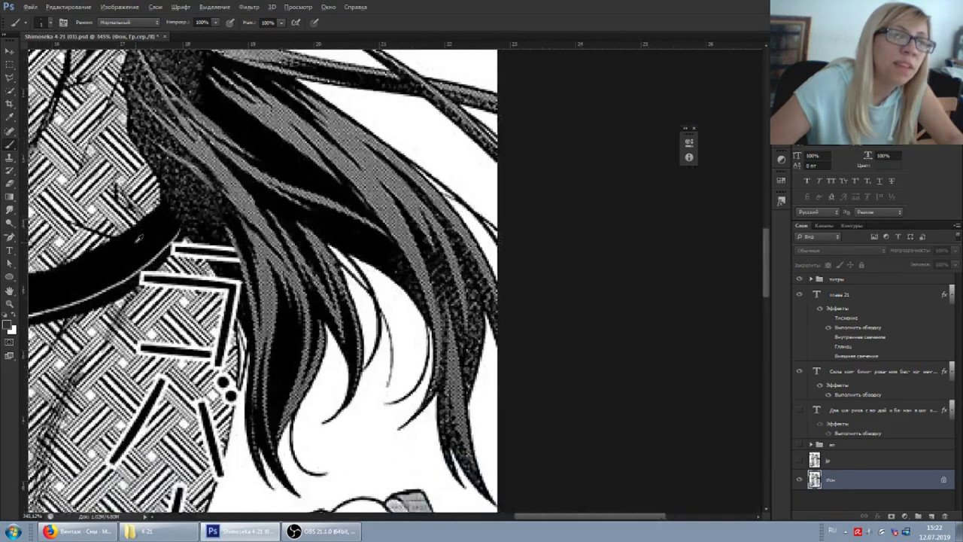
Paint black over the outlined ends of the bottom bar and the next character's upper bar along the dark band's edge
{"action": "scroll", "coordinate": [215, 241], "scroll_direction": "up", "scroll_amount": 3}
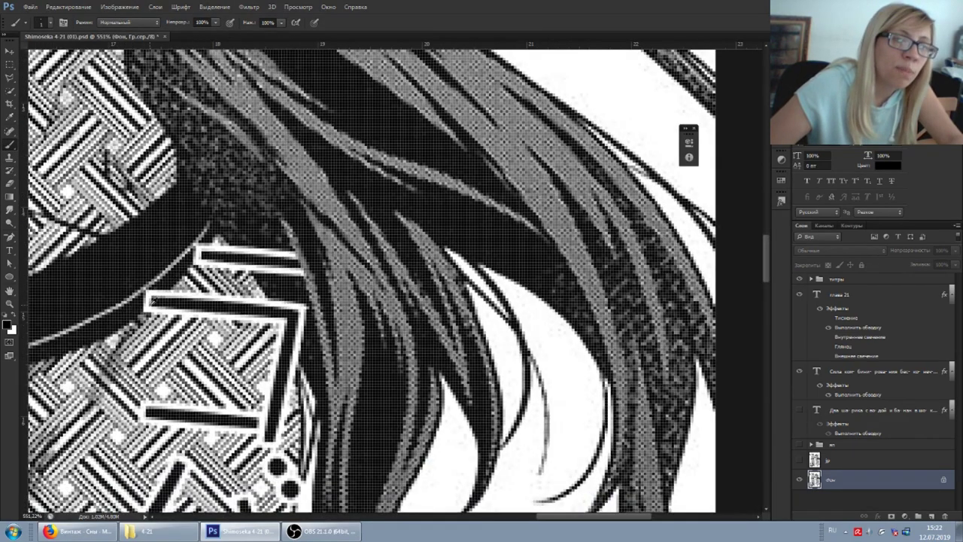
{"action": "scroll", "coordinate": [149, 309], "scroll_direction": "up", "scroll_amount": 3}
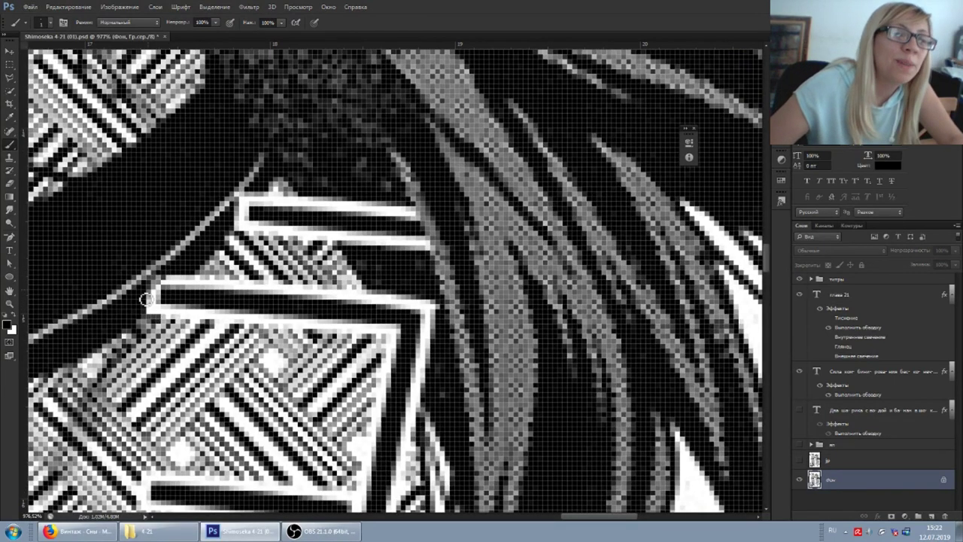
{"action": "mouse_move", "coordinate": [162, 283]}
{"action": "left_mouse_down"}
{"action": "mouse_move", "coordinate": [157, 292]}
{"action": "mouse_move", "coordinate": [181, 278]}
{"action": "mouse_move", "coordinate": [173, 284]}
{"action": "left_mouse_up"}
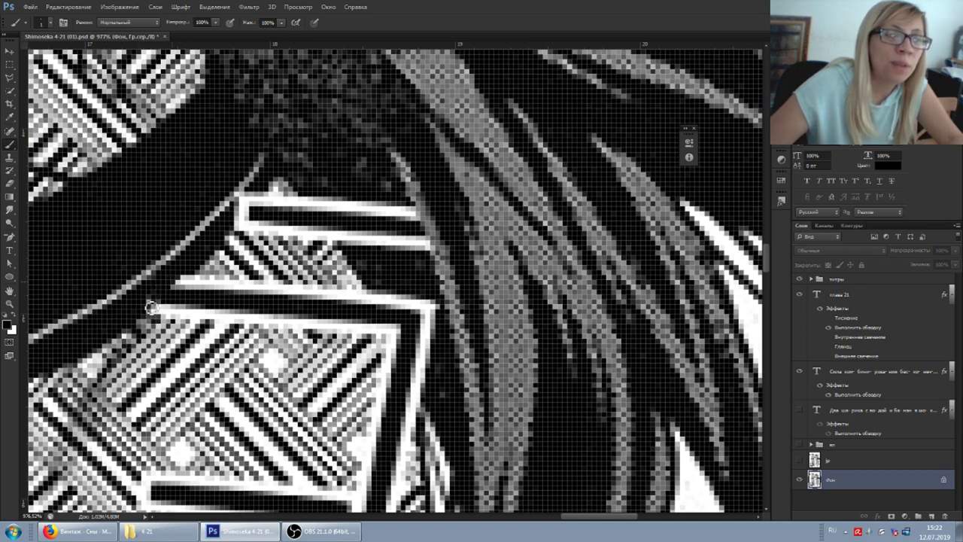
{"action": "left_click_drag", "start_coordinate": [146, 317], "coordinate": [185, 281]}
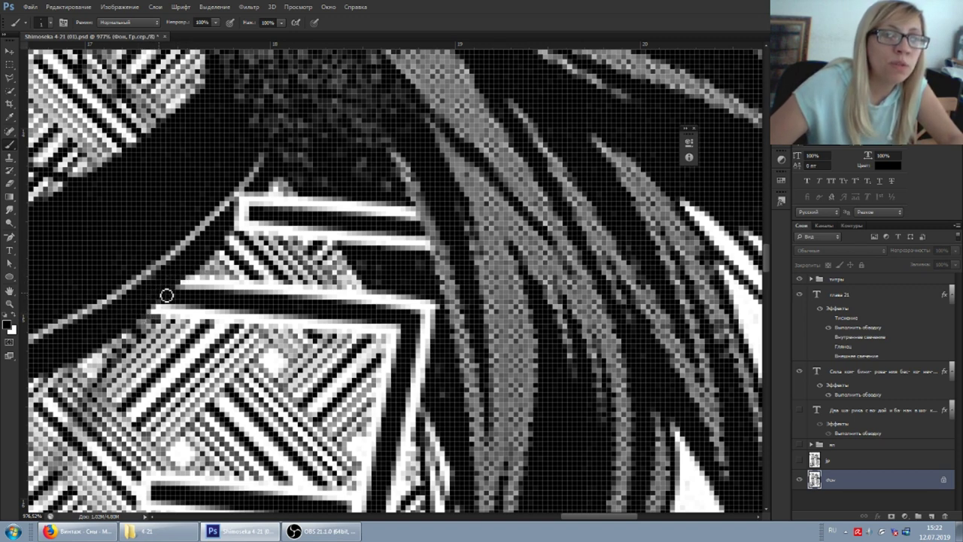
{"action": "mouse_move", "coordinate": [242, 222]}
{"action": "left_mouse_down"}
{"action": "mouse_move", "coordinate": [268, 188]}
{"action": "mouse_move", "coordinate": [237, 236]}
{"action": "mouse_move", "coordinate": [265, 196]}
{"action": "mouse_move", "coordinate": [249, 220]}
{"action": "mouse_move", "coordinate": [253, 196]}
{"action": "mouse_move", "coordinate": [237, 212]}
{"action": "mouse_move", "coordinate": [267, 181]}
{"action": "mouse_move", "coordinate": [253, 215]}
{"action": "left_mouse_up"}
{"action": "scroll", "coordinate": [283, 191], "scroll_direction": "down", "scroll_amount": 3}
{"action": "scroll", "coordinate": [345, 212], "scroll_direction": "up", "scroll_amount": 3}
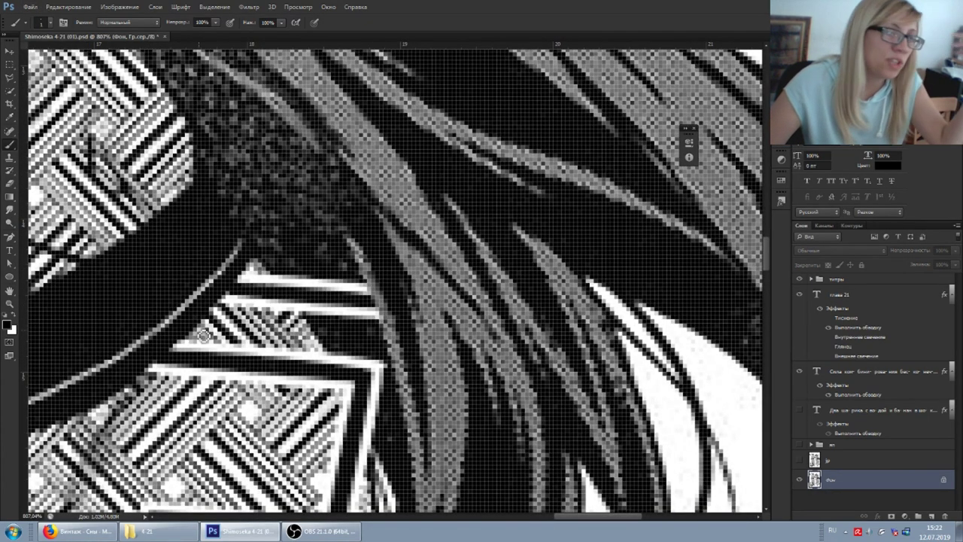
Paint a slanted black hair contour through the bars and down across the next character's corner and vertical stroke
{"action": "left_click", "coordinate": [282, 281]}
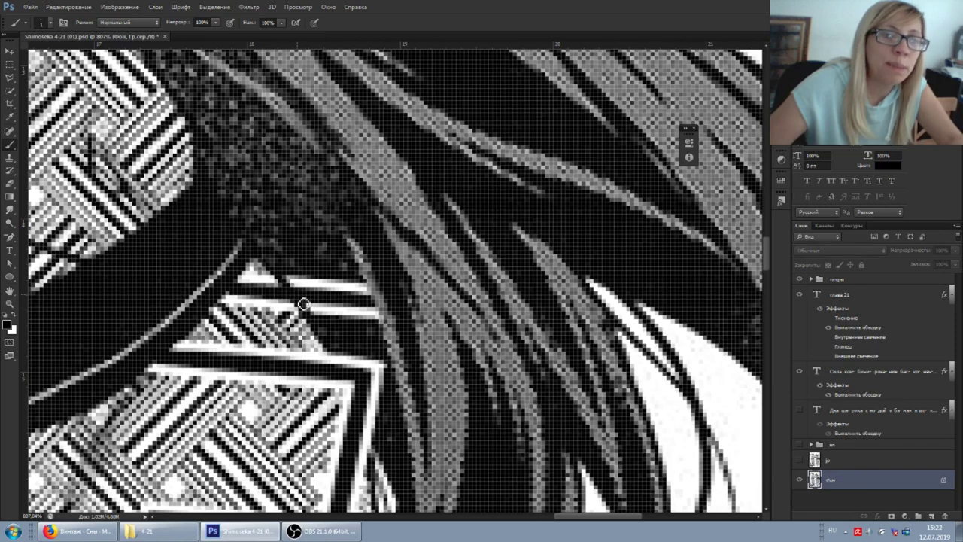
{"action": "scroll", "coordinate": [356, 346], "scroll_direction": "down", "scroll_amount": 2}
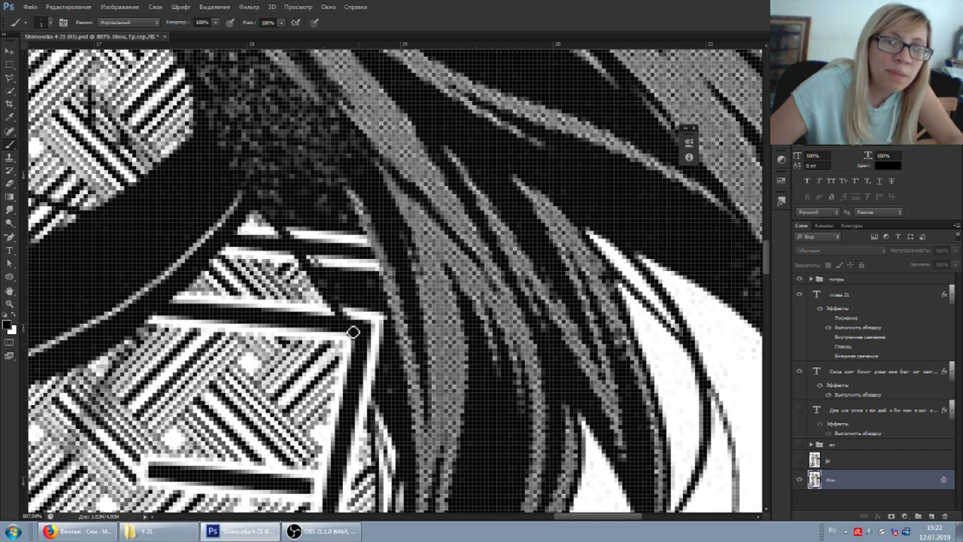
{"action": "left_click", "coordinate": [376, 370]}
{"action": "left_click", "coordinate": [371, 376]}
{"action": "left_click", "coordinate": [369, 363]}
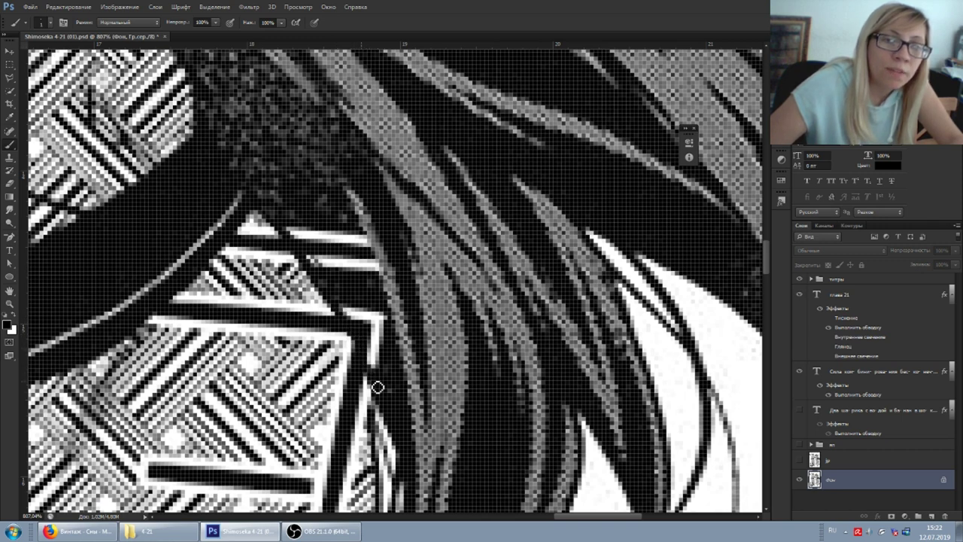
{"action": "left_click_drag", "start_coordinate": [384, 393], "coordinate": [355, 333]}
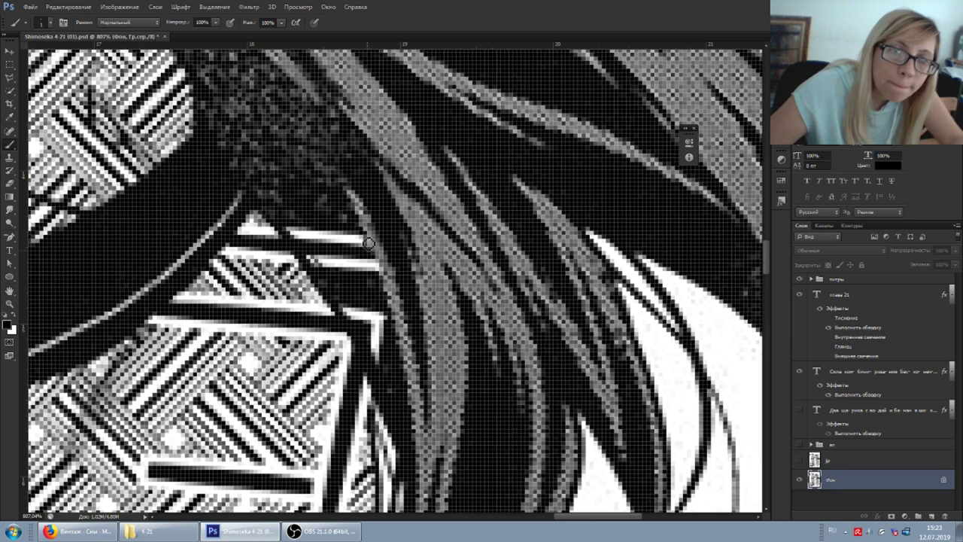
Blacken the white outline ends of the bottom bar beside the thin grey strand, sampling the adjacent hair tones
{"action": "left_click_drag", "start_coordinate": [364, 241], "coordinate": [377, 267]}
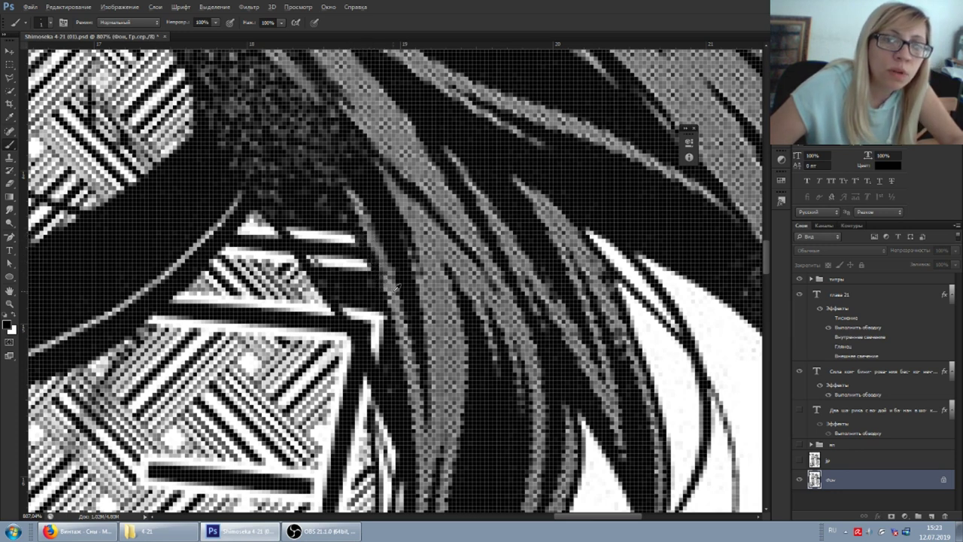
{"action": "left_click", "coordinate": [397, 287], "text": "alt"}
{"action": "left_click", "coordinate": [401, 268], "text": "alt"}
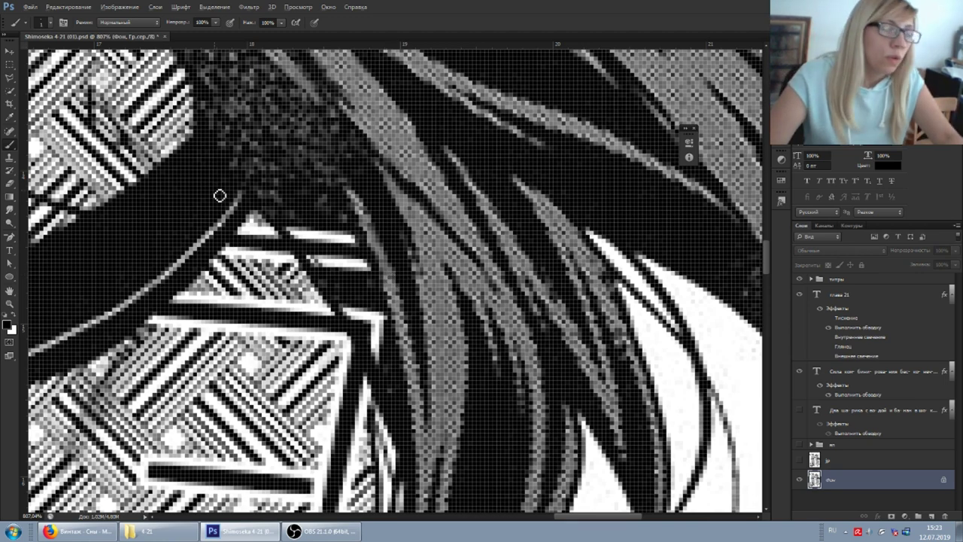
{"action": "scroll", "coordinate": [219, 195], "scroll_direction": "down", "scroll_amount": 3}
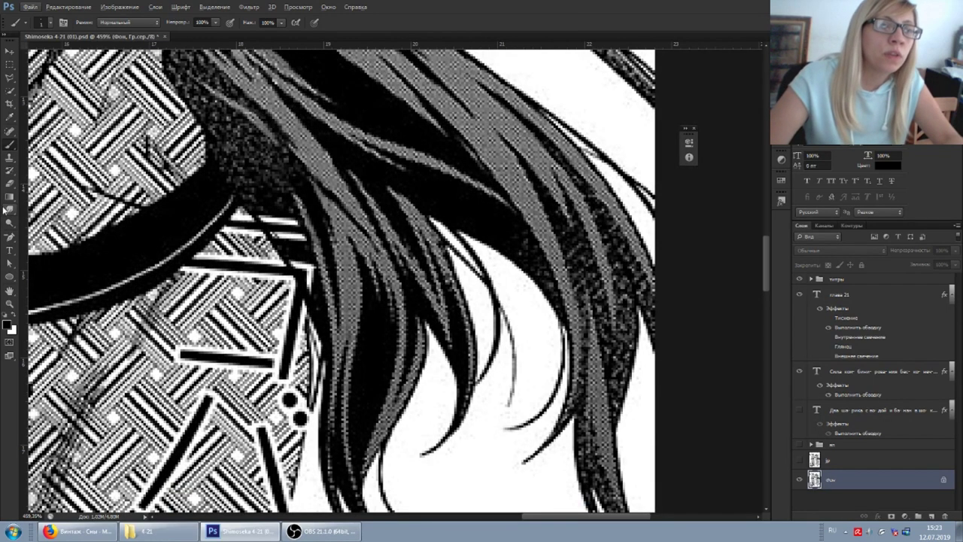
Clone solid black hair over the outlined bar ends and the character's upper corner along the hair's inner edge with the Clone Stamp
{"action": "left_click", "coordinate": [9, 156]}
{"action": "left_click", "coordinate": [454, 198], "text": "alt"}
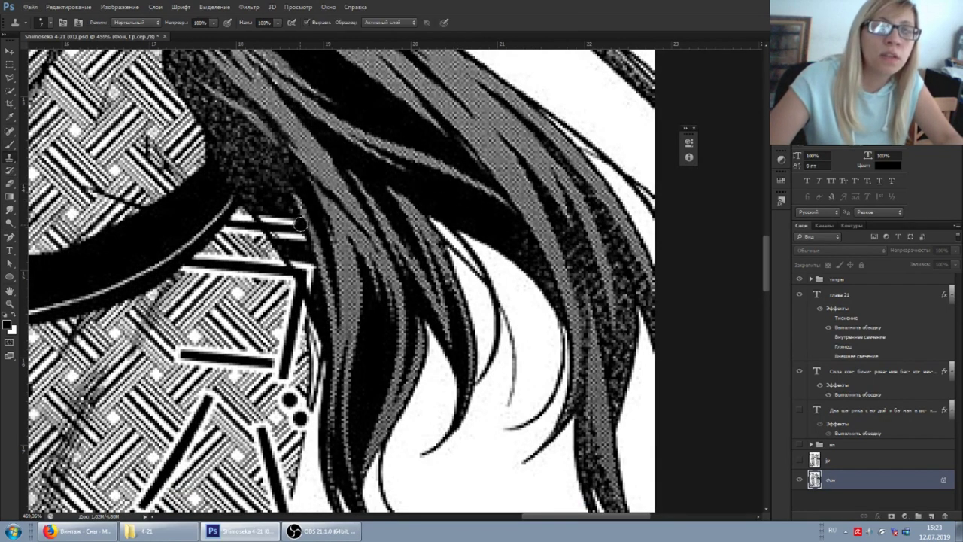
{"action": "mouse_move", "coordinate": [300, 224]}
{"action": "left_mouse_down"}
{"action": "mouse_move", "coordinate": [300, 240]}
{"action": "mouse_move", "coordinate": [265, 219]}
{"action": "left_mouse_up"}
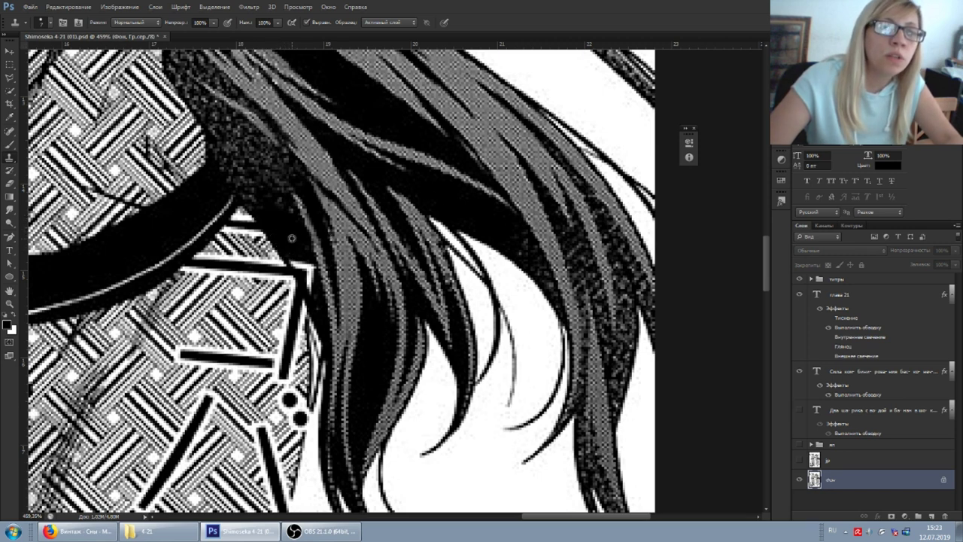
{"action": "left_click_drag", "start_coordinate": [296, 246], "coordinate": [312, 288]}
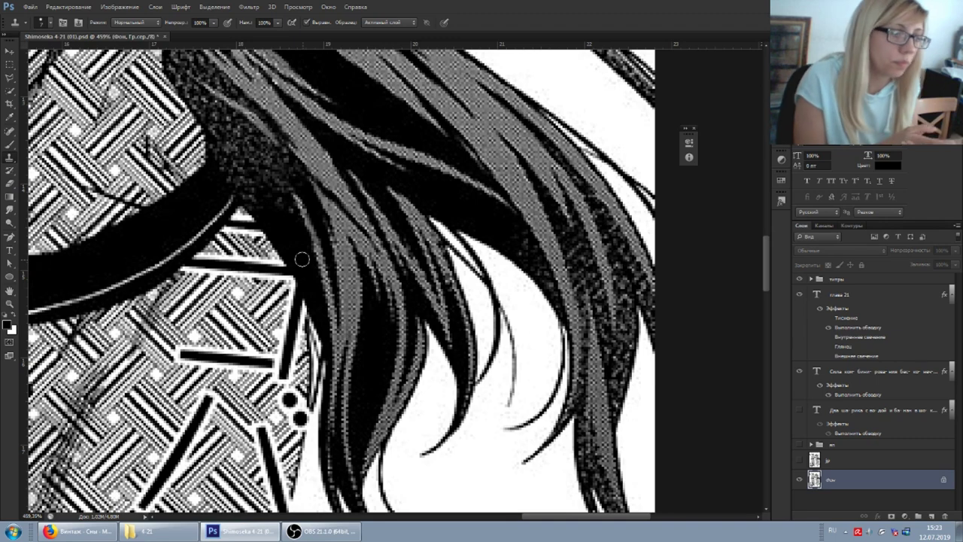
Clone clean white over the lower of the two dots beside the hair, and undo the stamp made on the upper dot
{"action": "scroll", "coordinate": [301, 259], "scroll_direction": "down", "scroll_amount": 3}
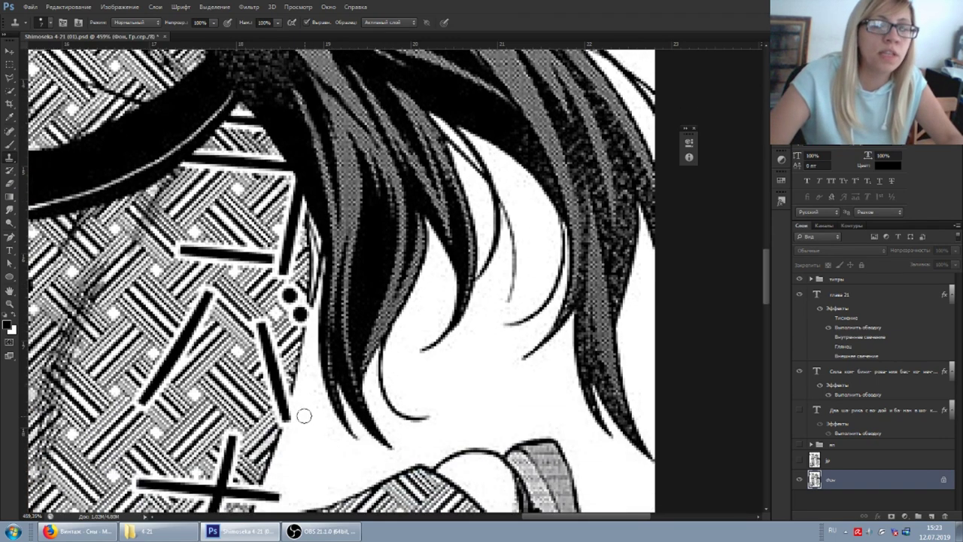
{"action": "scroll", "coordinate": [304, 433], "scroll_direction": "up", "scroll_amount": 1}
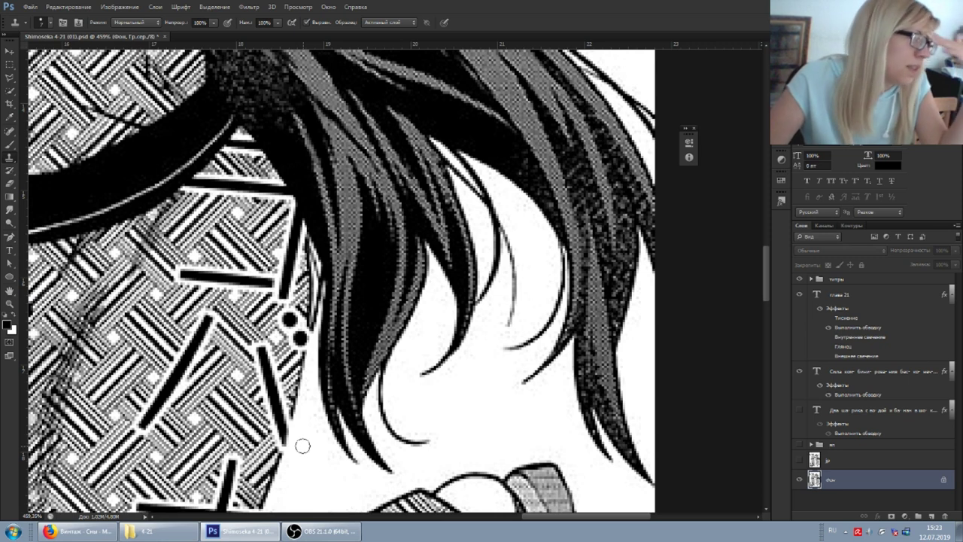
{"action": "scroll", "coordinate": [313, 408], "scroll_direction": "up", "scroll_amount": 2}
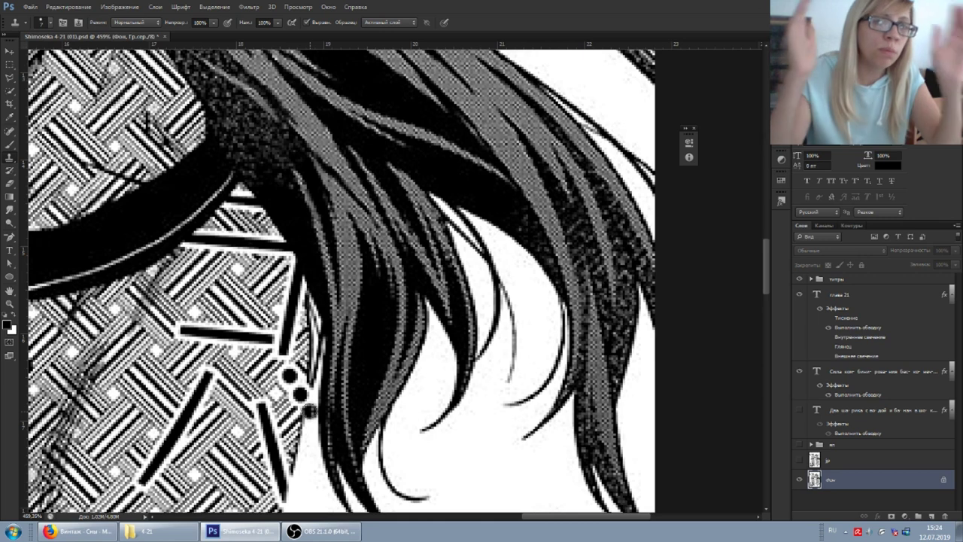
{"action": "scroll", "coordinate": [310, 411], "scroll_direction": "left", "scroll_amount": 3}
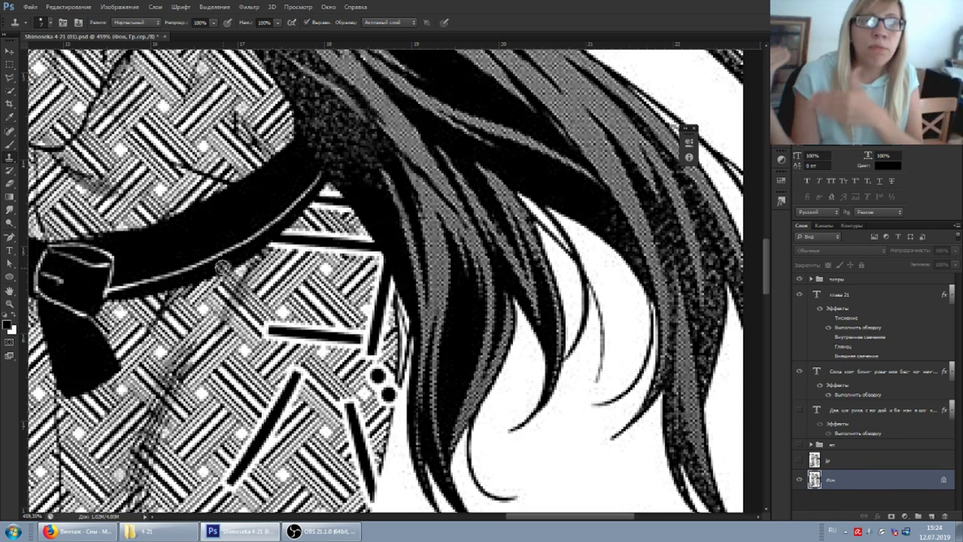
{"action": "scroll", "coordinate": [223, 266], "scroll_direction": "down", "scroll_amount": 5}
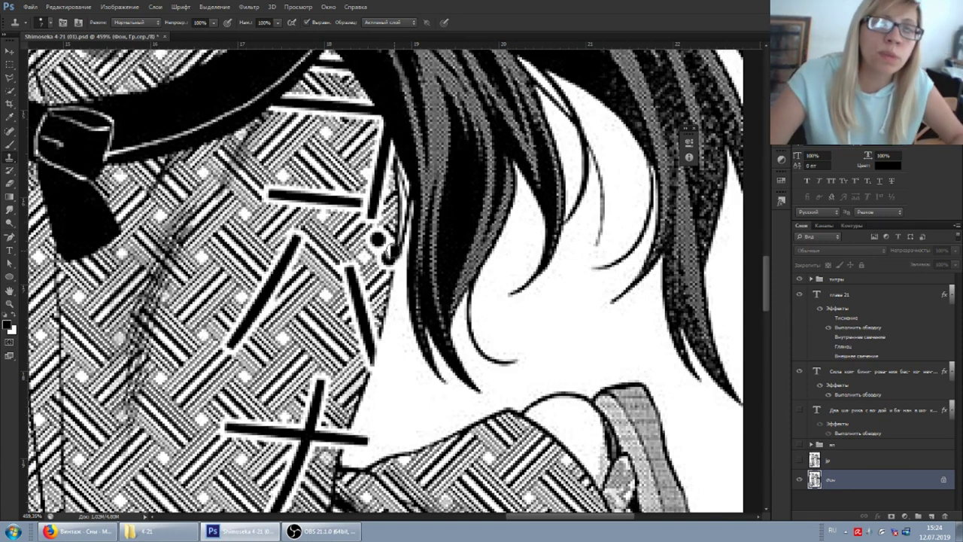
{"action": "left_click", "coordinate": [399, 393], "text": "alt"}
{"action": "left_click_drag", "start_coordinate": [393, 252], "coordinate": [387, 256]}
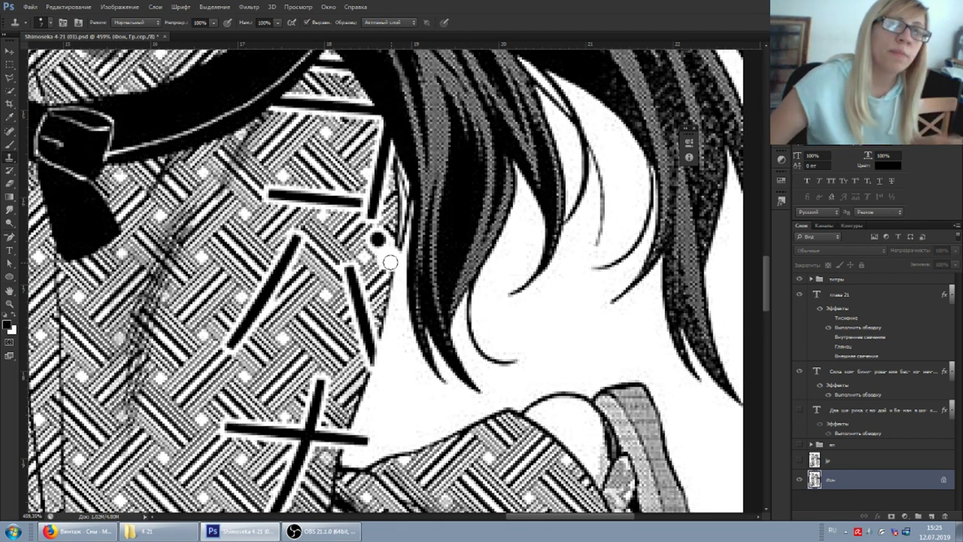
{"action": "left_click", "coordinate": [378, 239]}
{"action": "key", "text": "ctrl+z"}
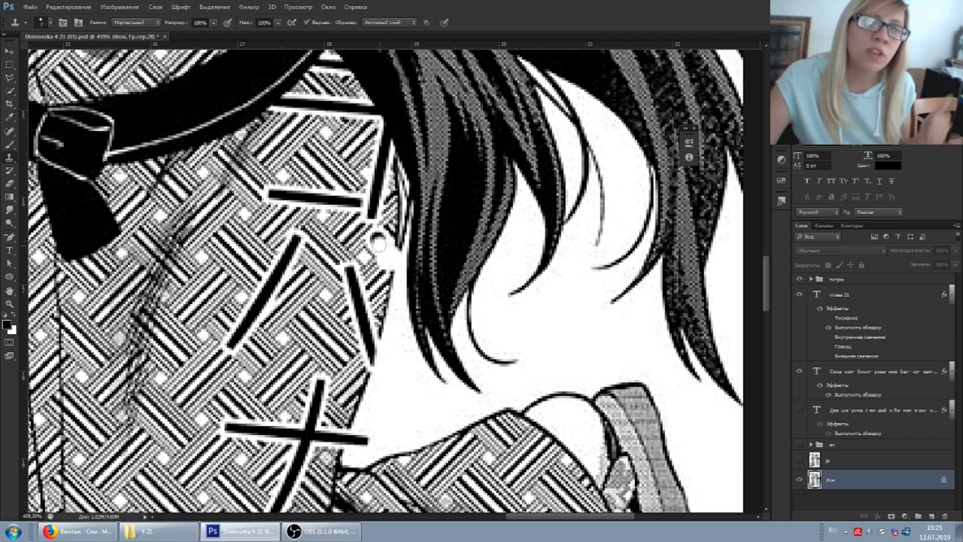
Clone the woven kimono pattern over the long left slanted stroke, matching its stripes up to the short upper stub
{"action": "scroll", "coordinate": [379, 240], "scroll_direction": "down", "scroll_amount": 3}
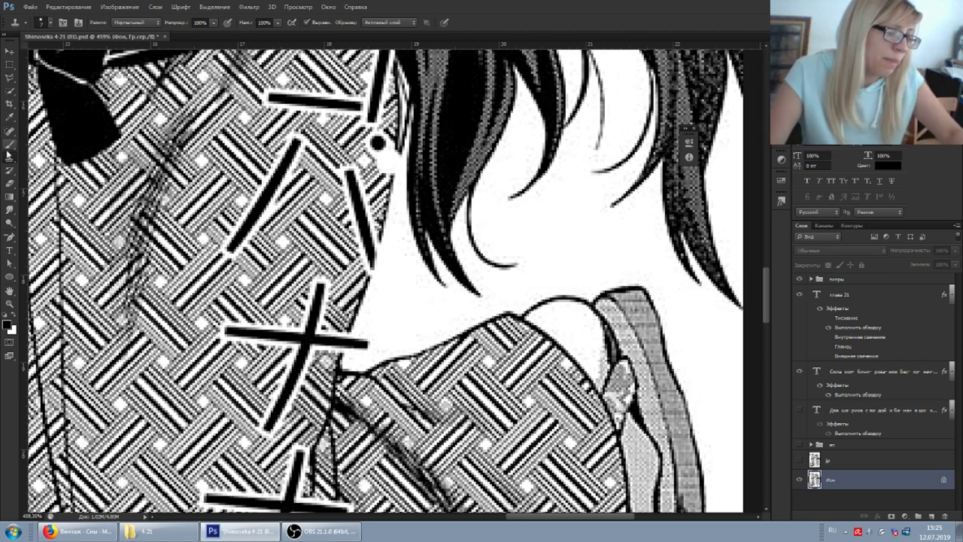
{"action": "left_click_drag", "start_coordinate": [190, 256], "coordinate": [269, 256]}
{"action": "scroll", "coordinate": [231, 303], "scroll_direction": "down", "scroll_amount": 3}
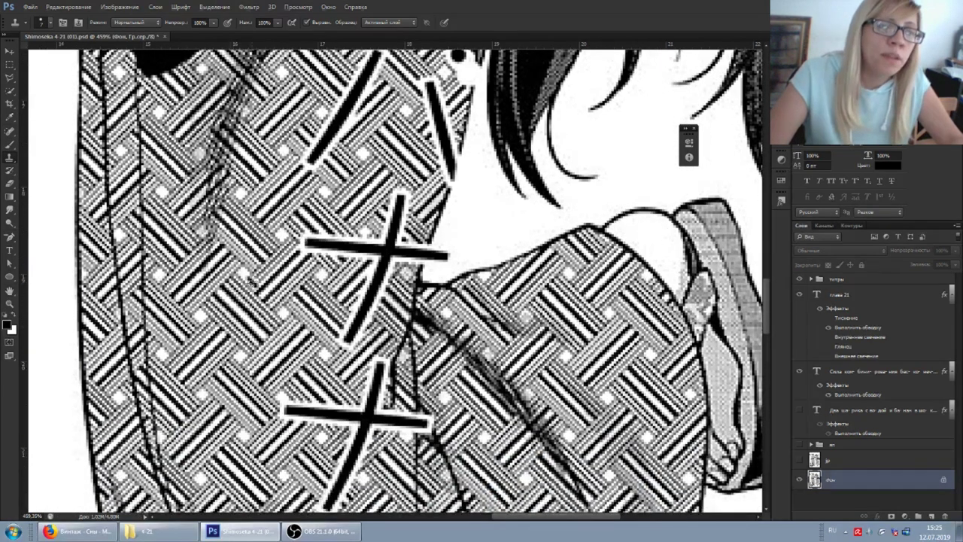
{"action": "scroll", "coordinate": [248, 266], "scroll_direction": "up", "scroll_amount": 3}
{"action": "scroll", "coordinate": [358, 173], "scroll_direction": "up", "scroll_amount": 3}
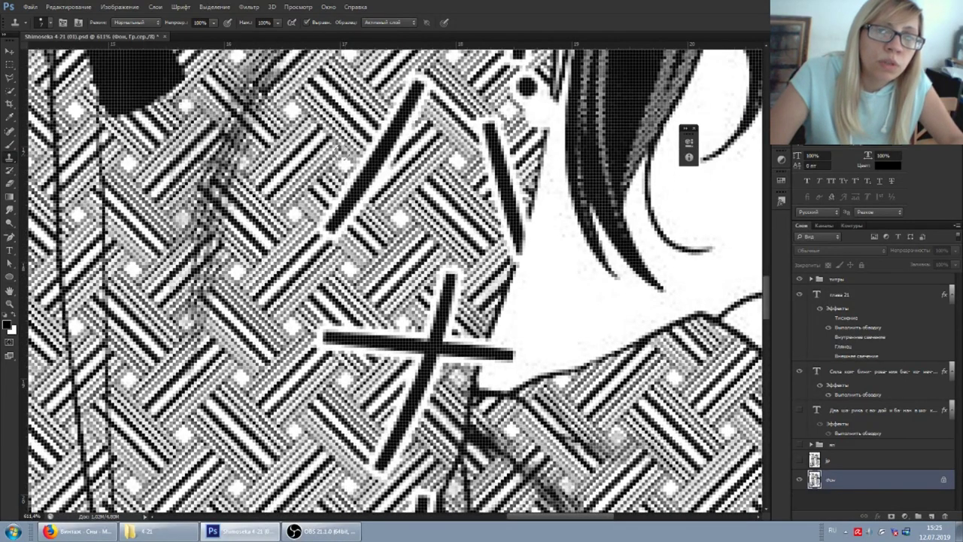
{"action": "mouse_move", "coordinate": [355, 158]}
{"action": "left_mouse_down"}
{"action": "mouse_move", "coordinate": [354, 181]}
{"action": "mouse_move", "coordinate": [374, 180]}
{"action": "mouse_move", "coordinate": [397, 113]}
{"action": "mouse_move", "coordinate": [408, 111]}
{"action": "mouse_move", "coordinate": [392, 111]}
{"action": "left_mouse_up"}
{"action": "mouse_move", "coordinate": [352, 194]}
{"action": "left_mouse_down"}
{"action": "mouse_move", "coordinate": [354, 206]}
{"action": "mouse_move", "coordinate": [331, 223]}
{"action": "mouse_move", "coordinate": [341, 207]}
{"action": "mouse_move", "coordinate": [332, 190]}
{"action": "mouse_move", "coordinate": [328, 226]}
{"action": "mouse_move", "coordinate": [348, 225]}
{"action": "mouse_move", "coordinate": [349, 209]}
{"action": "mouse_move", "coordinate": [358, 224]}
{"action": "mouse_move", "coordinate": [363, 214]}
{"action": "left_mouse_up"}
{"action": "scroll", "coordinate": [361, 213], "scroll_direction": "up", "scroll_amount": 3}
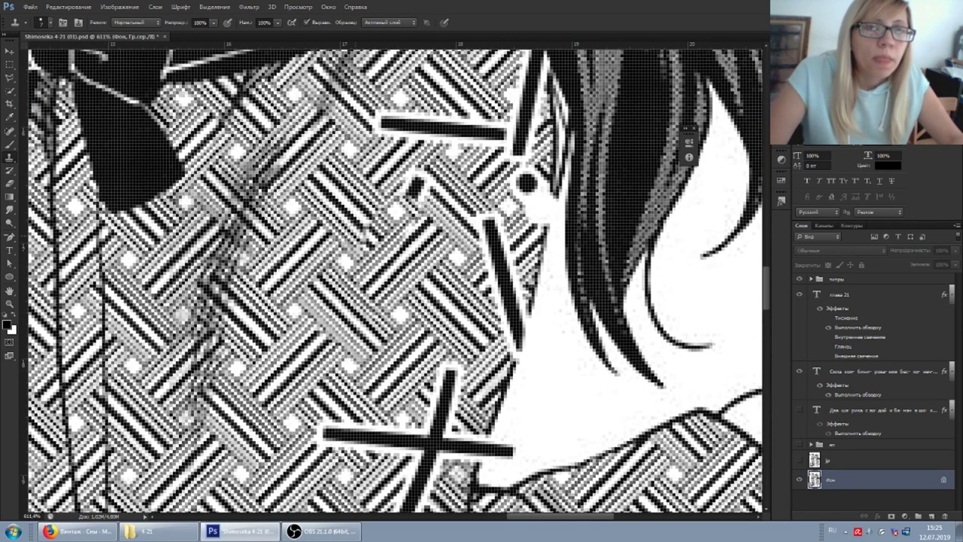
{"action": "left_click_drag", "start_coordinate": [360, 239], "coordinate": [389, 217]}
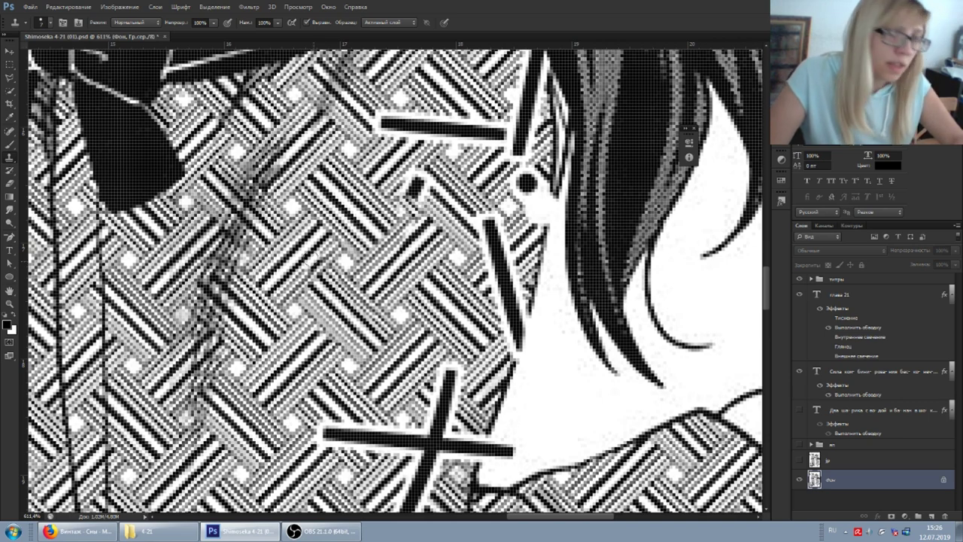
Clone the woven pattern over most of the right slanted stroke and the white patch below the remaining dot
{"action": "scroll", "coordinate": [407, 205], "scroll_direction": "down", "scroll_amount": 3}
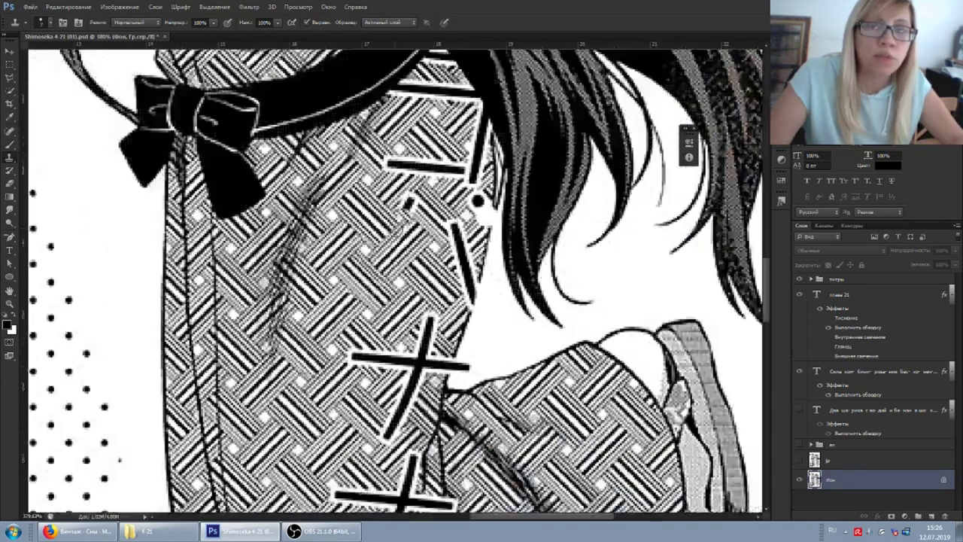
{"action": "scroll", "coordinate": [358, 280], "scroll_direction": "right", "scroll_amount": 3}
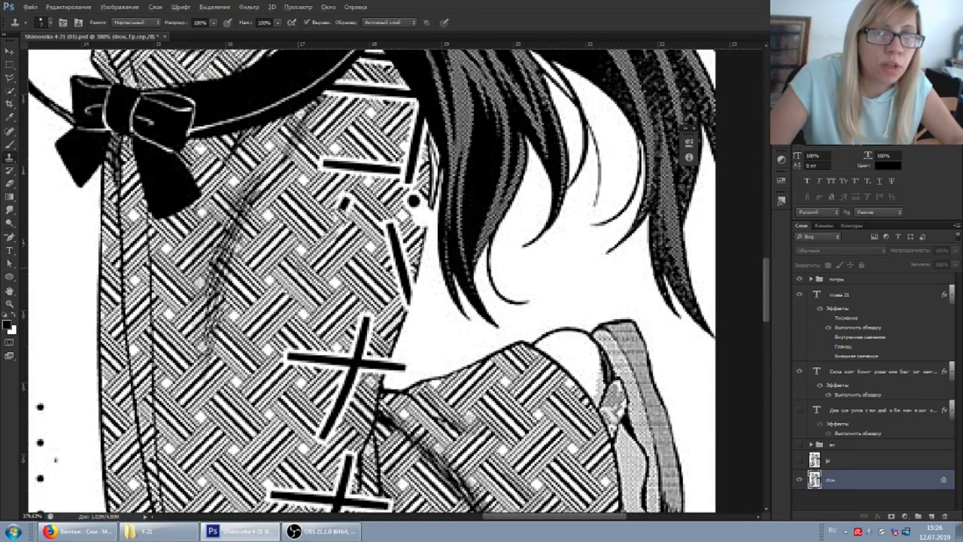
{"action": "scroll", "coordinate": [274, 269], "scroll_direction": "up", "scroll_amount": 3}
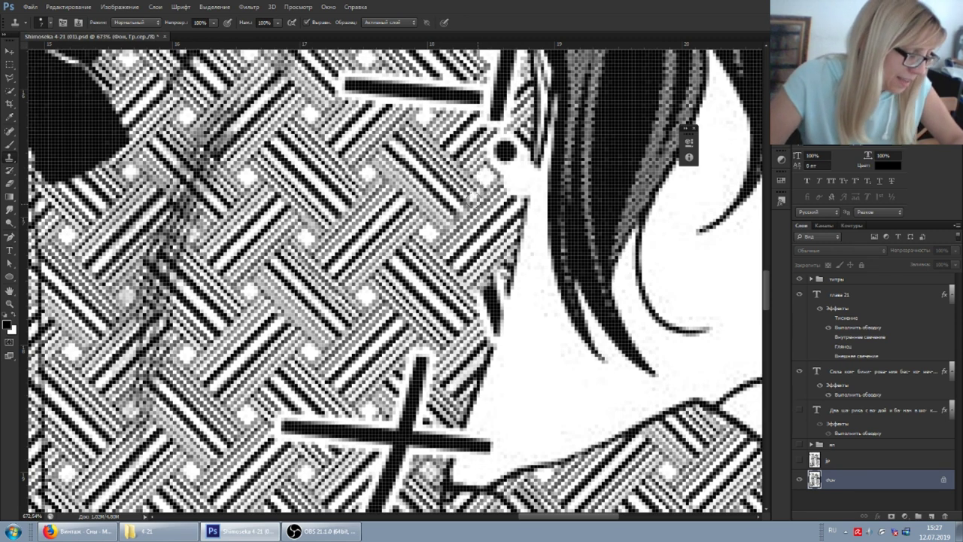
{"action": "scroll", "coordinate": [474, 197], "scroll_direction": "up", "scroll_amount": 3}
{"action": "scroll", "coordinate": [474, 197], "scroll_direction": "right", "scroll_amount": 3}
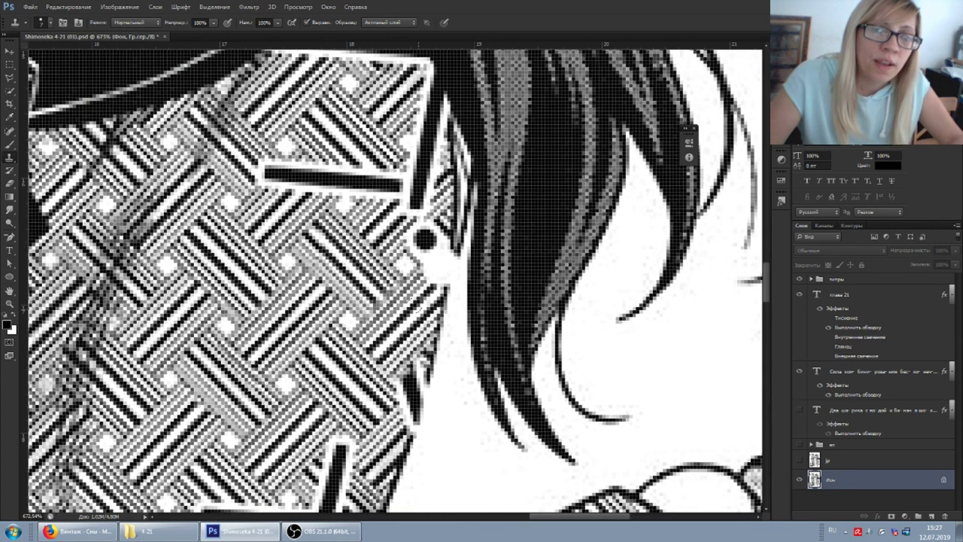
{"action": "mouse_move", "coordinate": [421, 282]}
{"action": "left_mouse_down"}
{"action": "mouse_move", "coordinate": [441, 258]}
{"action": "mouse_move", "coordinate": [440, 279]}
{"action": "left_mouse_up"}
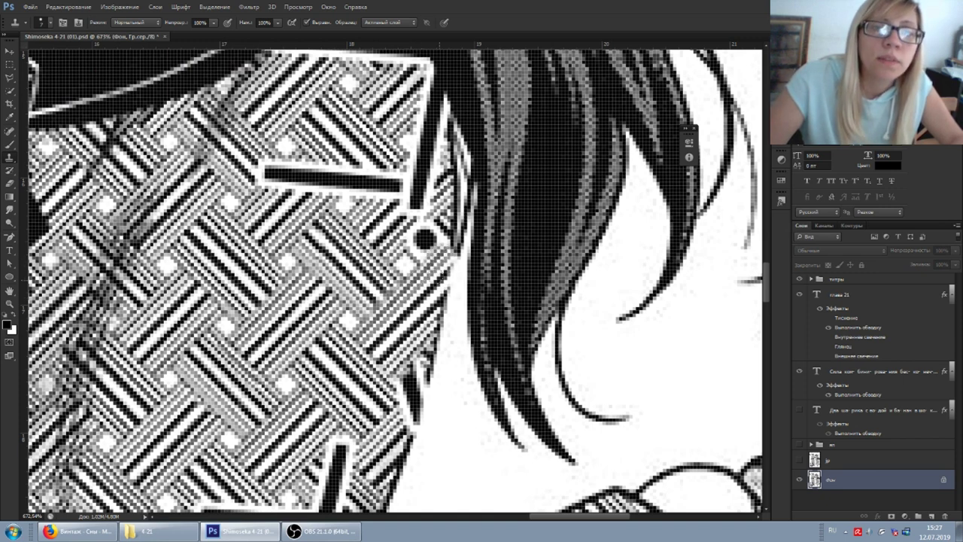
Extend the thin black hair strand down to the kimono's edge with a fine brush and touch up its tip, switching the paint color to white
{"action": "left_click", "coordinate": [452, 357], "text": "alt"}
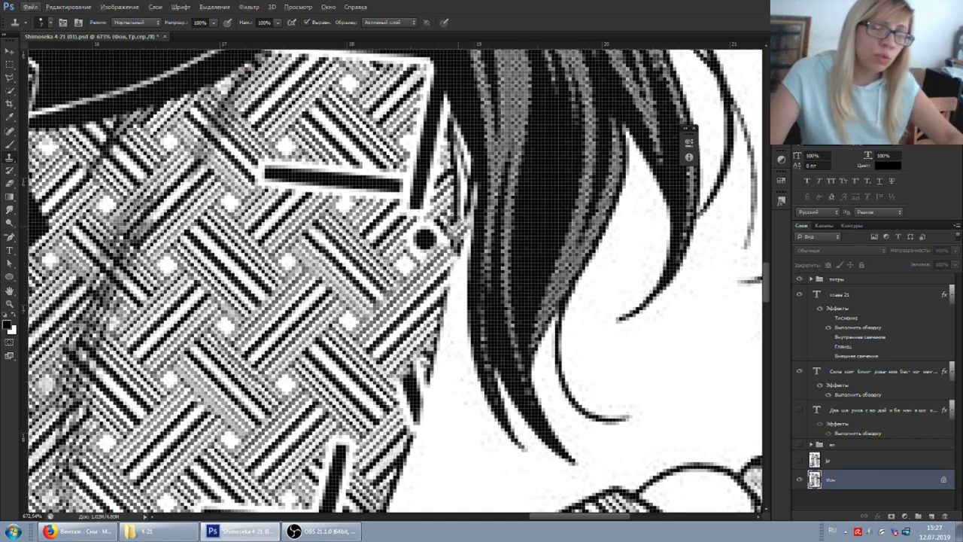
{"action": "left_click", "coordinate": [10, 145]}
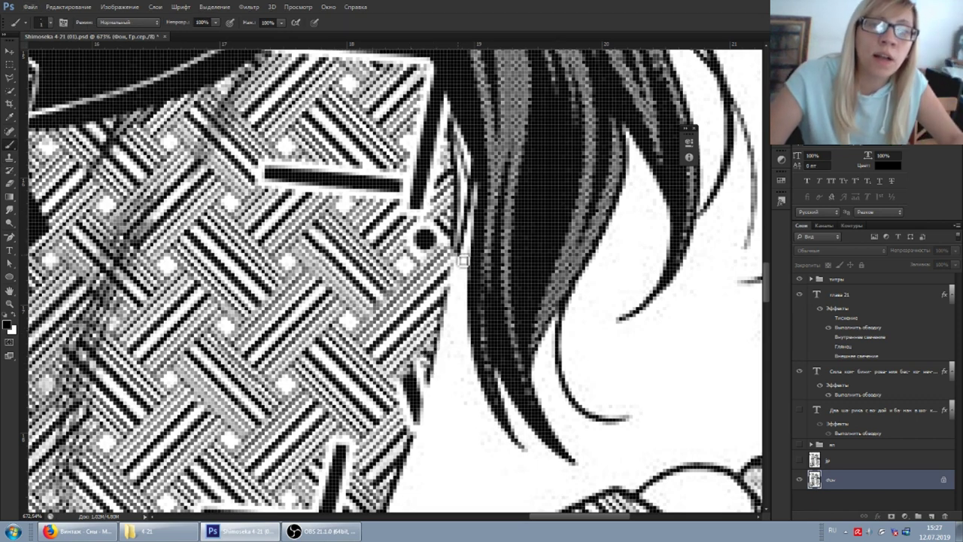
{"action": "left_click_drag", "start_coordinate": [457, 277], "coordinate": [456, 296]}
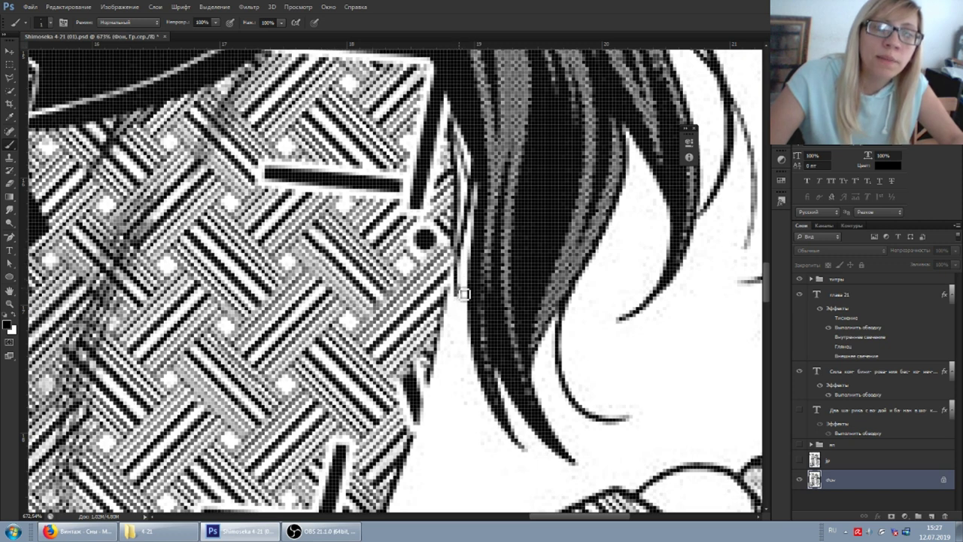
{"action": "key", "text": "x"}
{"action": "left_click", "coordinate": [541, 204], "text": "alt"}
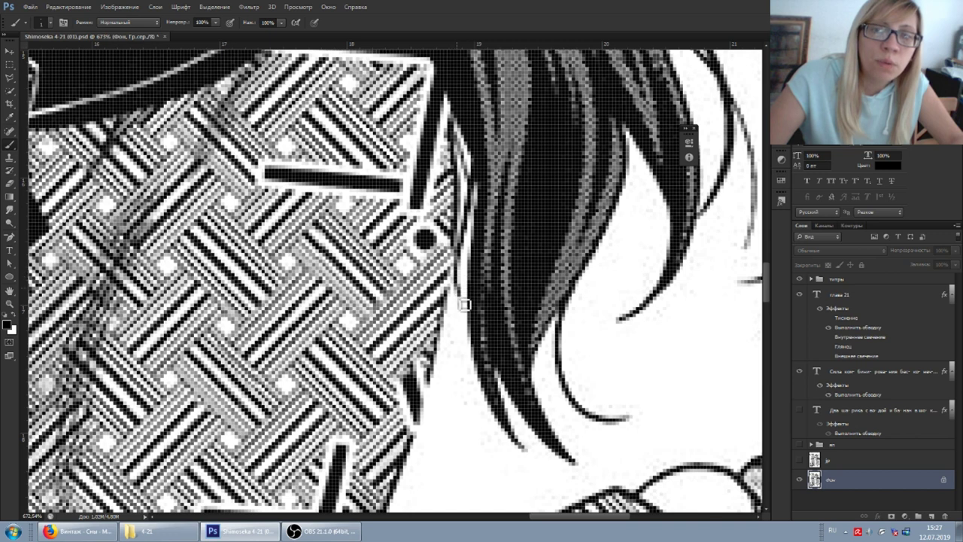
{"action": "left_click", "coordinate": [535, 210], "text": "alt"}
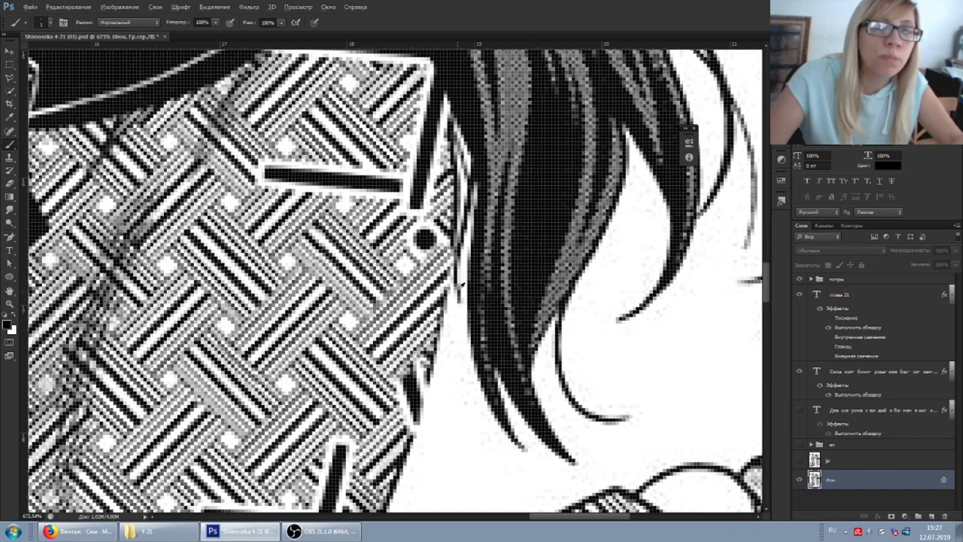
{"action": "key", "text": "x"}
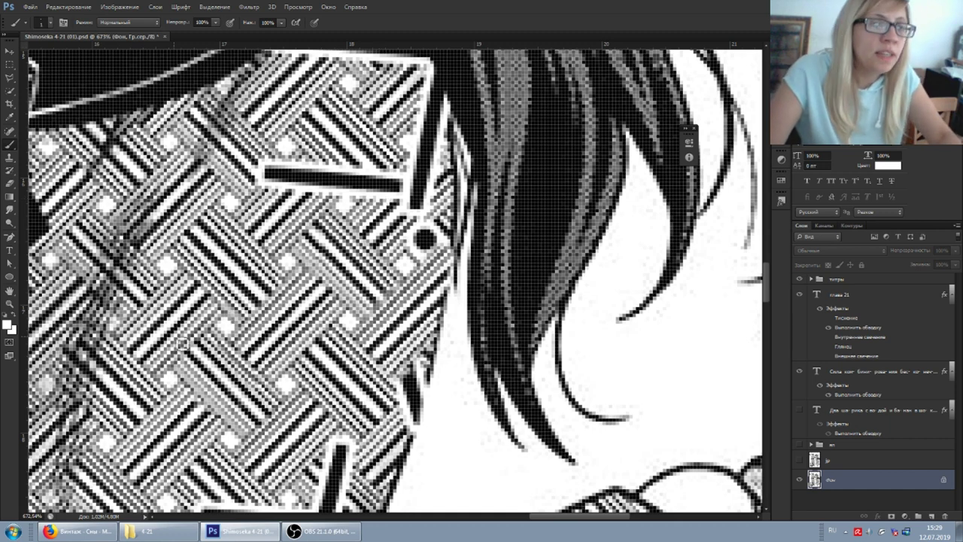
Clone the woven pattern over the remaining black dot and its white outline with the Clone Stamp
{"action": "left_click", "coordinate": [9, 157]}
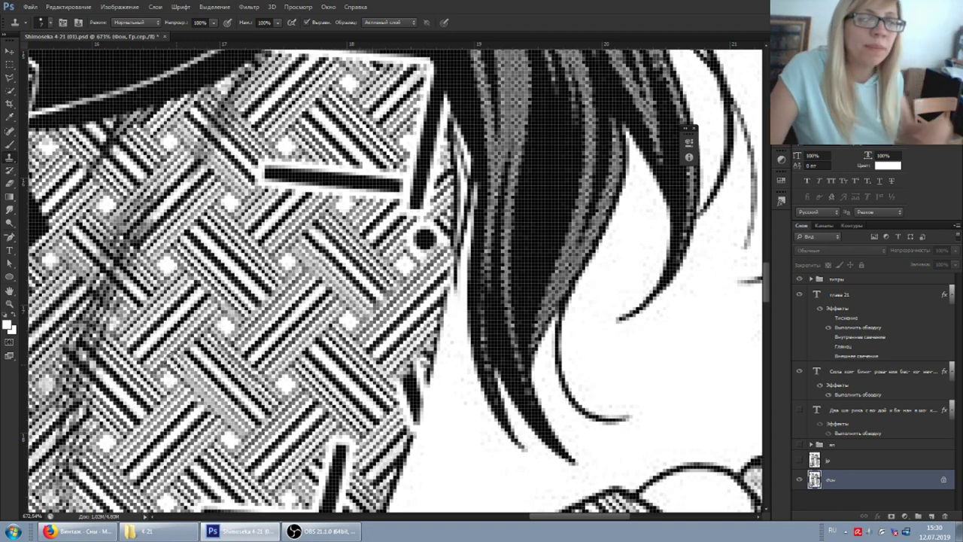
{"action": "scroll", "coordinate": [218, 322], "scroll_direction": "down", "scroll_amount": 2}
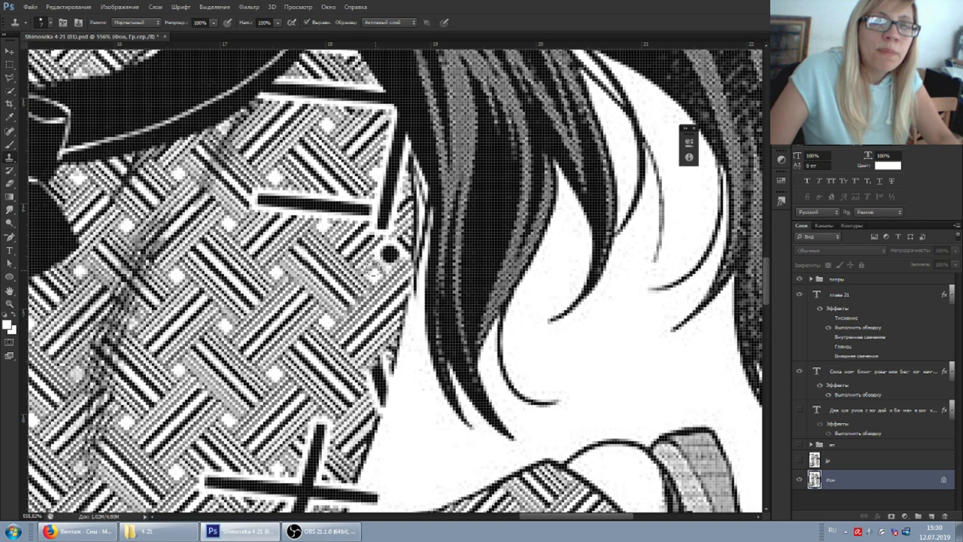
{"action": "left_click_drag", "start_coordinate": [376, 272], "coordinate": [401, 241]}
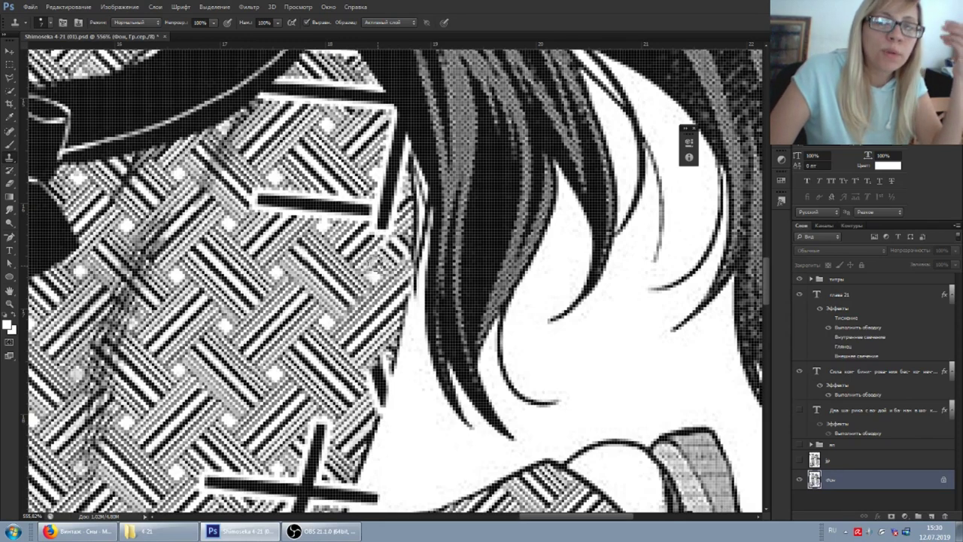
Clone the woven pattern over the lower end of the vertical stroke and the short horizontal bar, undoing a misplaced stamp
{"action": "scroll", "coordinate": [376, 258], "scroll_direction": "up", "scroll_amount": 3}
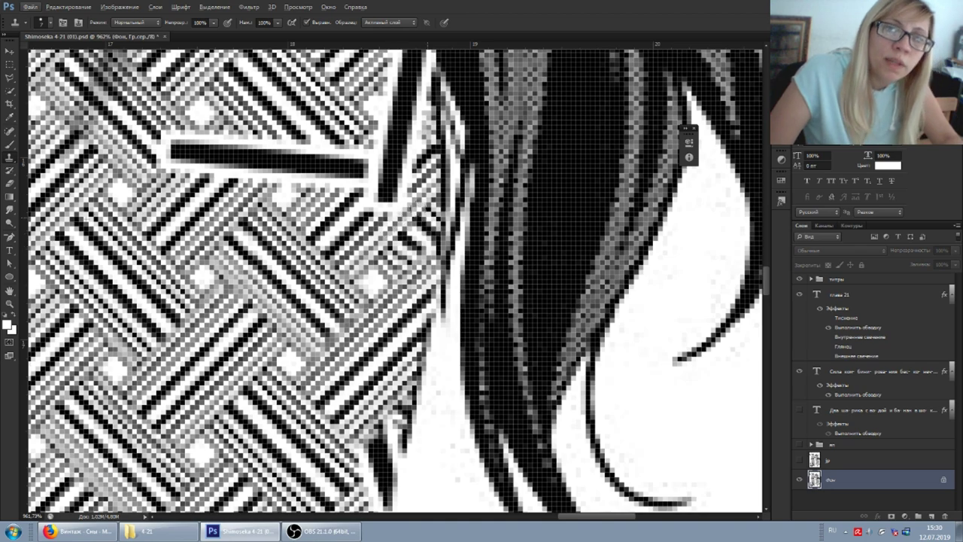
{"action": "scroll", "coordinate": [410, 294], "scroll_direction": "down", "scroll_amount": 3}
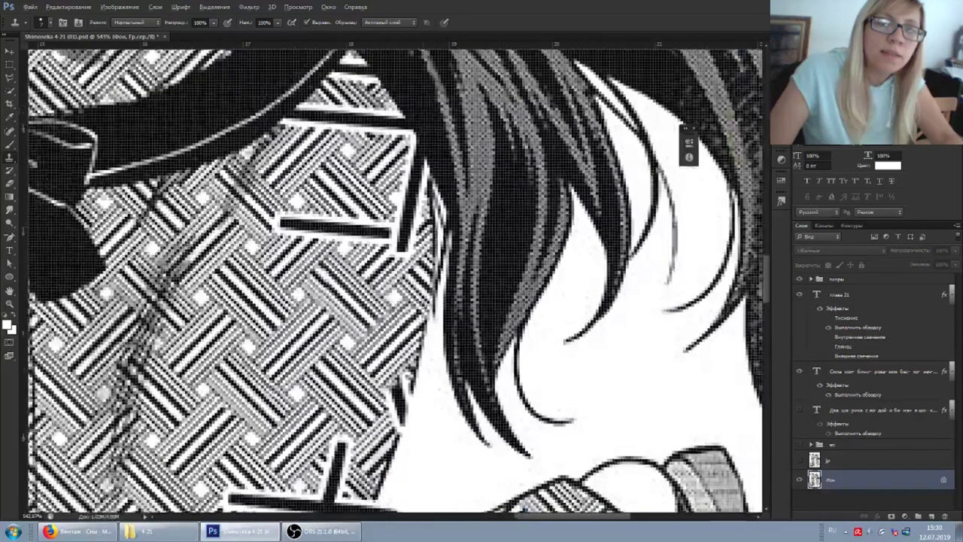
{"action": "scroll", "coordinate": [416, 308], "scroll_direction": "up", "scroll_amount": 1}
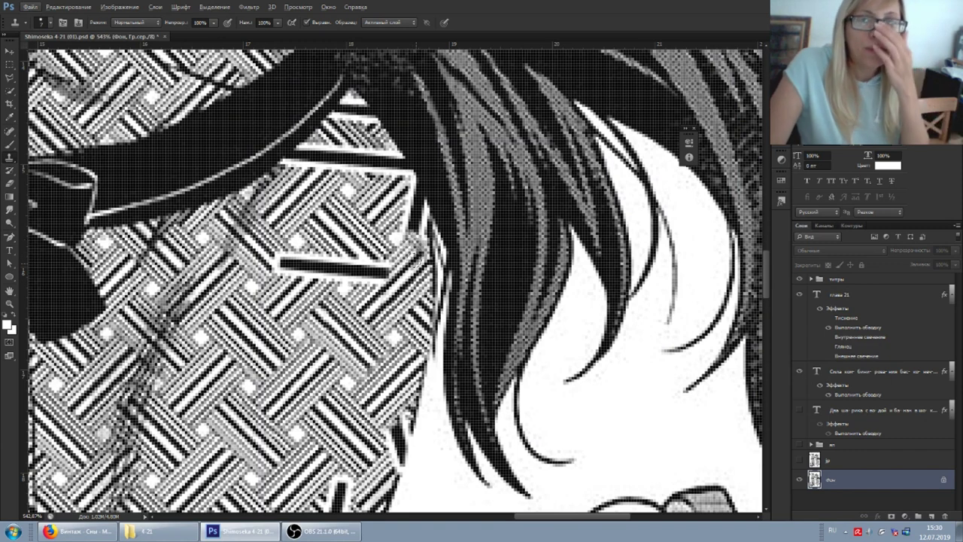
{"action": "mouse_move", "coordinate": [392, 271]}
{"action": "left_mouse_down"}
{"action": "mouse_move", "coordinate": [354, 274]}
{"action": "mouse_move", "coordinate": [338, 258]}
{"action": "mouse_move", "coordinate": [322, 271]}
{"action": "mouse_move", "coordinate": [271, 264]}
{"action": "mouse_move", "coordinate": [280, 299]}
{"action": "left_mouse_up"}
{"action": "key", "text": "ctrl+z"}
{"action": "left_click_drag", "start_coordinate": [320, 273], "coordinate": [287, 267]}
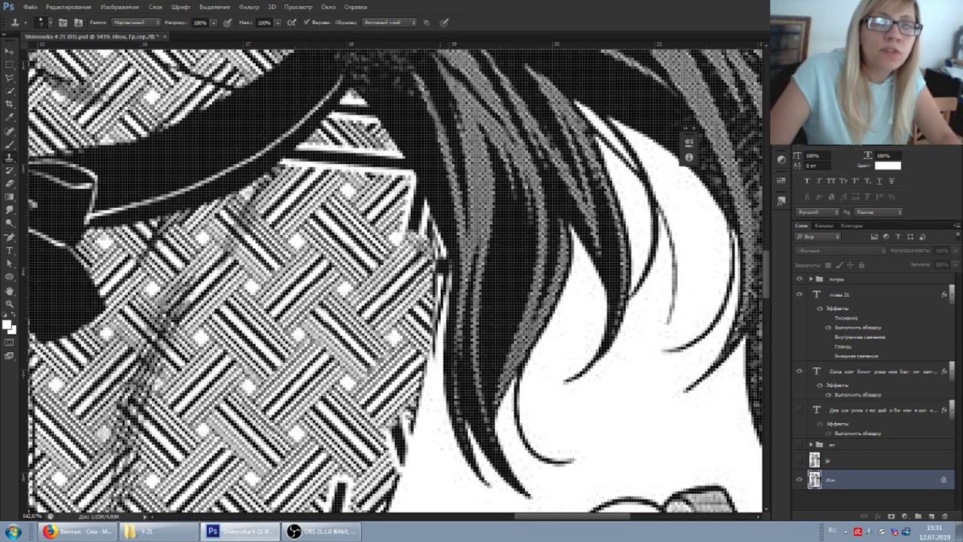
Save the page document and check the cleaned kimono area at reduced magnification
{"action": "scroll", "coordinate": [442, 263], "scroll_direction": "down", "scroll_amount": 2}
{"action": "scroll", "coordinate": [443, 237], "scroll_direction": "up", "scroll_amount": 1}
{"action": "scroll", "coordinate": [443, 237], "scroll_direction": "down", "scroll_amount": 1}
{"action": "scroll", "coordinate": [409, 274], "scroll_direction": "down", "scroll_amount": 1}
{"action": "key", "text": "ctrl+s"}
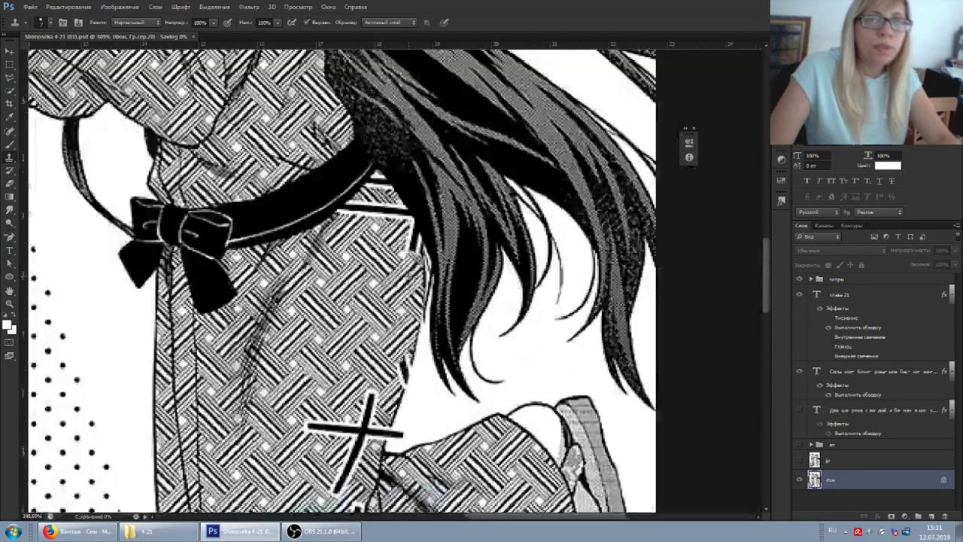
{"action": "scroll", "coordinate": [405, 297], "scroll_direction": "down", "scroll_amount": 2}
{"action": "scroll", "coordinate": [412, 283], "scroll_direction": "up", "scroll_amount": 2}
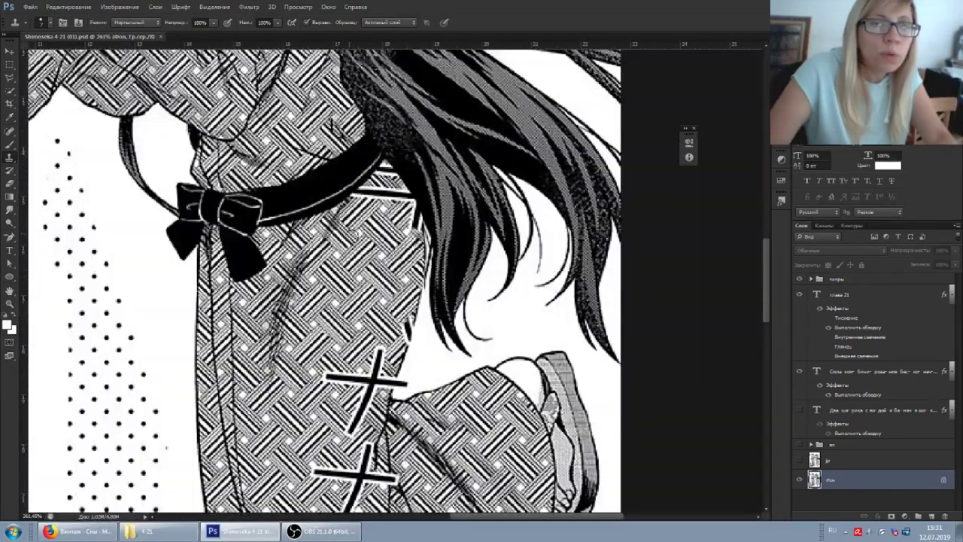
Look over the whole page at reduced magnification to find the original lettering that still needs cleaning
{"action": "scroll", "coordinate": [323, 331], "scroll_direction": "down", "scroll_amount": 3}
{"action": "left_click_drag", "start_coordinate": [147, 204], "coordinate": [219, 197]}
{"action": "scroll", "coordinate": [139, 148], "scroll_direction": "up", "scroll_amount": 1}
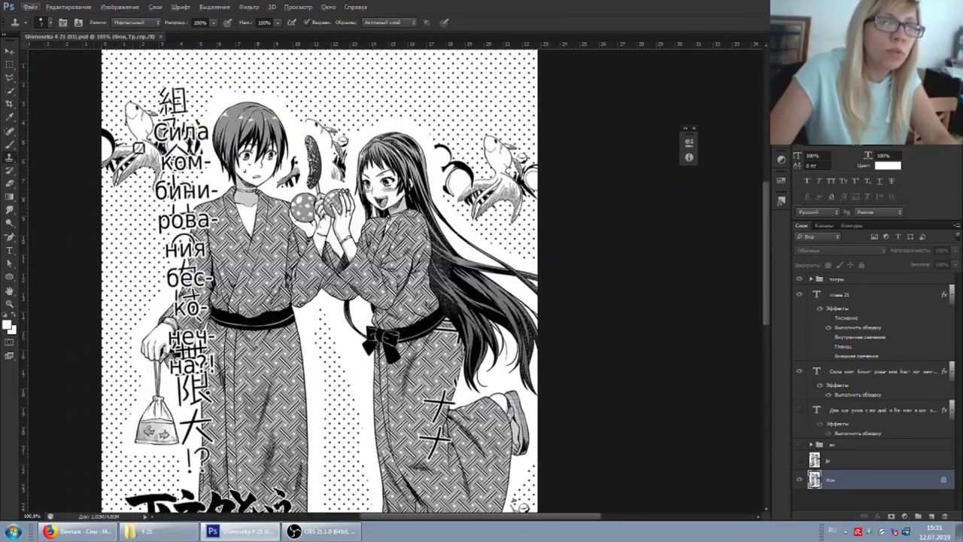
{"action": "scroll", "coordinate": [245, 346], "scroll_direction": "down", "scroll_amount": 1}
{"action": "scroll", "coordinate": [251, 376], "scroll_direction": "up", "scroll_amount": 1}
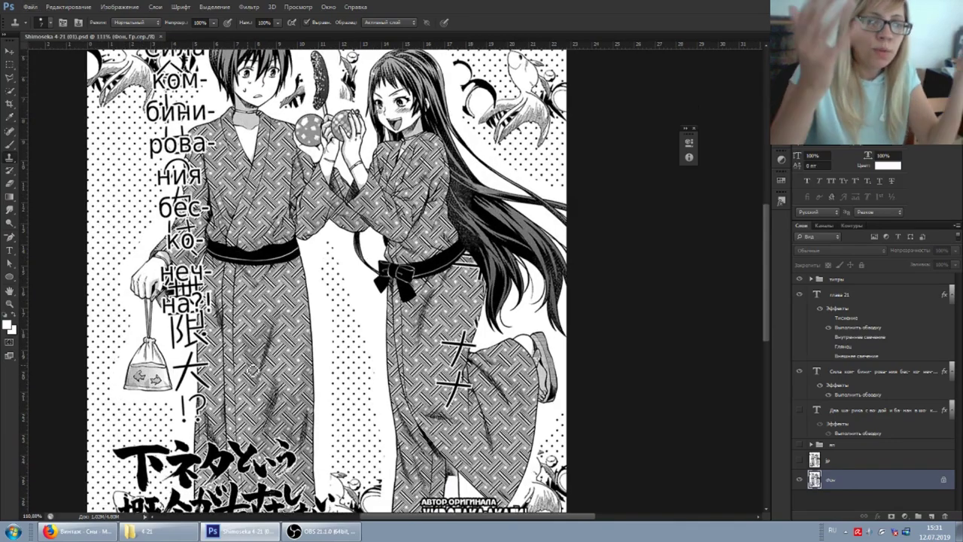
{"action": "scroll", "coordinate": [390, 461], "scroll_direction": "down", "scroll_amount": 2}
{"action": "scroll", "coordinate": [390, 461], "scroll_direction": "down", "scroll_amount": 1}
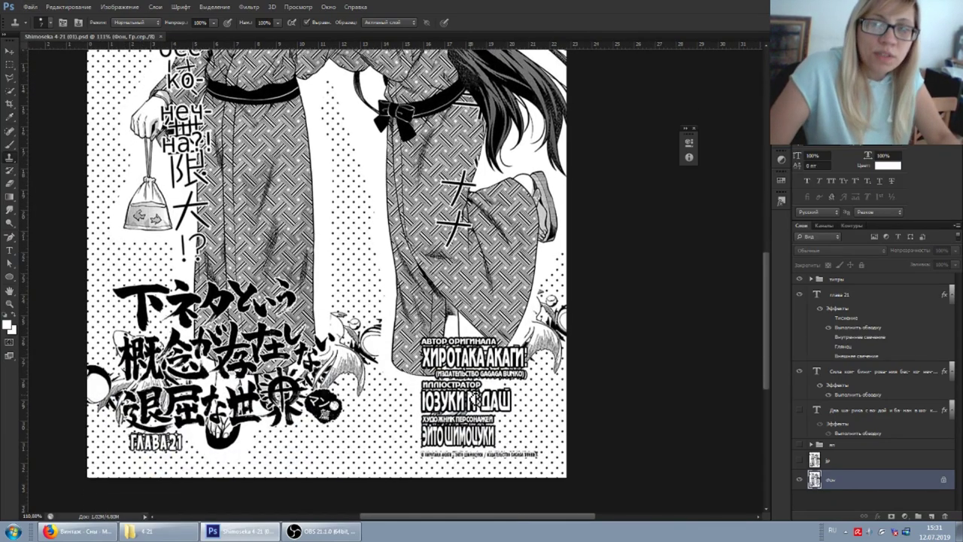
Hide the титры group and the глава 21 text layer, and clone the dot pattern over the Japanese chapter number
{"action": "scroll", "coordinate": [142, 464], "scroll_direction": "up", "scroll_amount": 5}
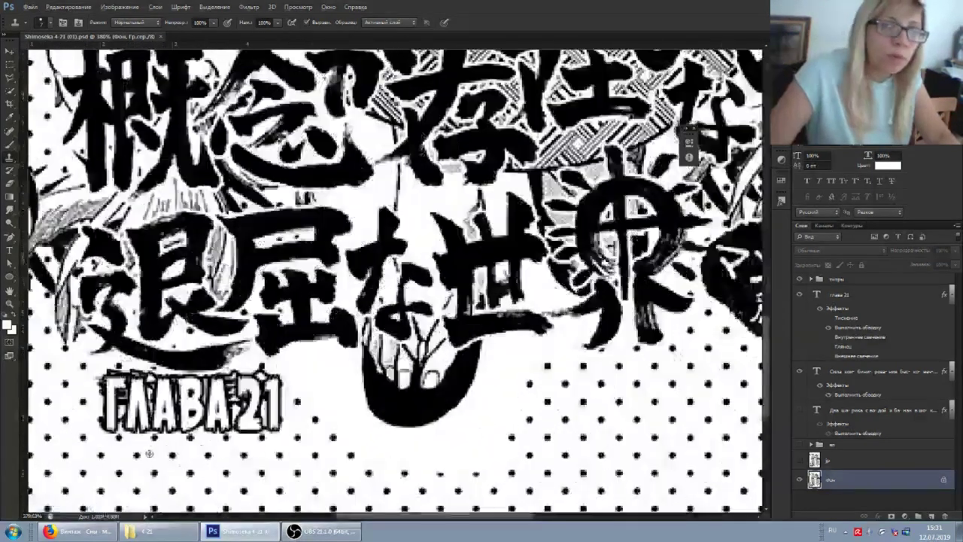
{"action": "scroll", "coordinate": [343, 429], "scroll_direction": "down", "scroll_amount": 2}
{"action": "scroll", "coordinate": [211, 382], "scroll_direction": "left", "scroll_amount": 3}
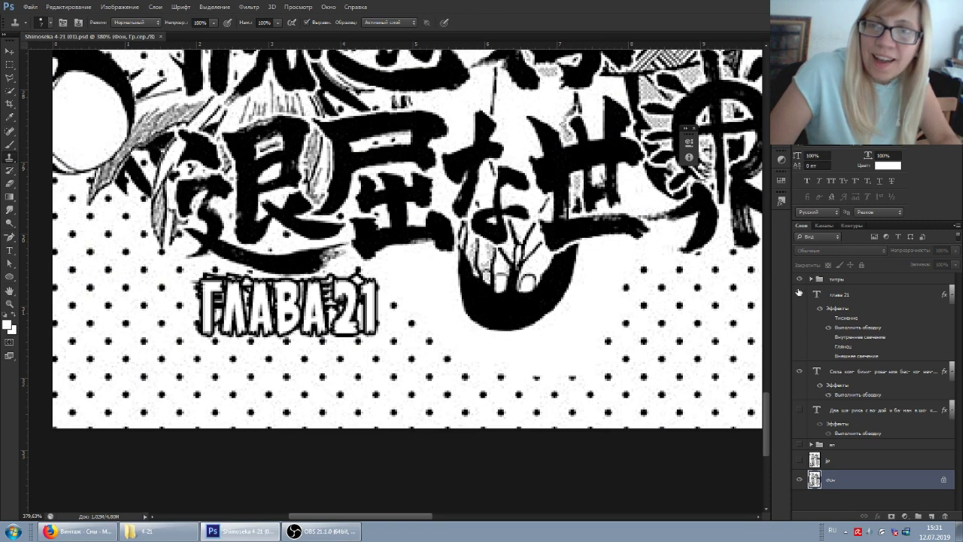
{"action": "left_click", "coordinate": [799, 294]}
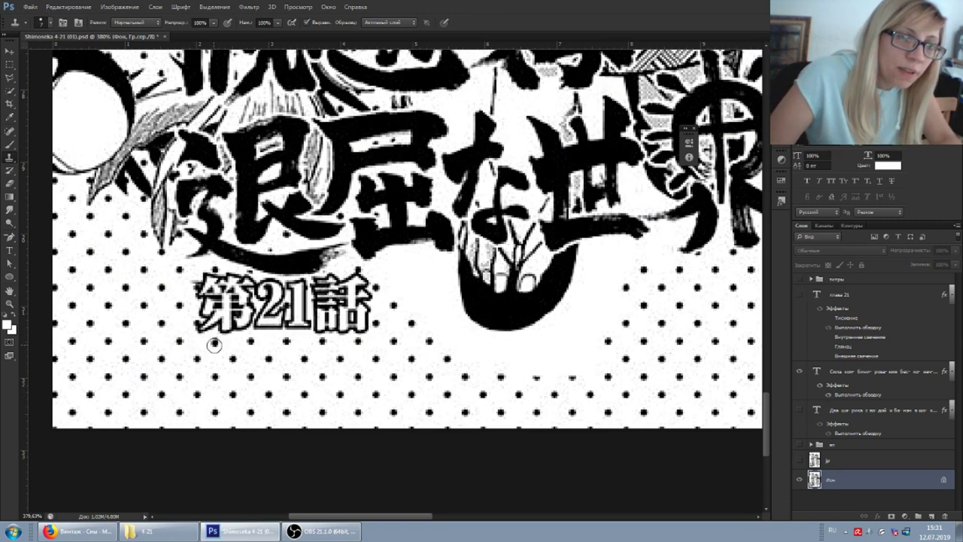
{"action": "mouse_move", "coordinate": [214, 343]}
{"action": "left_mouse_down"}
{"action": "mouse_move", "coordinate": [211, 330]}
{"action": "mouse_move", "coordinate": [203, 332]}
{"action": "mouse_move", "coordinate": [223, 328]}
{"action": "mouse_move", "coordinate": [207, 316]}
{"action": "mouse_move", "coordinate": [244, 331]}
{"action": "mouse_move", "coordinate": [234, 324]}
{"action": "mouse_move", "coordinate": [252, 319]}
{"action": "mouse_move", "coordinate": [211, 310]}
{"action": "mouse_move", "coordinate": [271, 308]}
{"action": "mouse_move", "coordinate": [196, 295]}
{"action": "mouse_move", "coordinate": [259, 295]}
{"action": "mouse_move", "coordinate": [198, 280]}
{"action": "mouse_move", "coordinate": [253, 280]}
{"action": "mouse_move", "coordinate": [275, 293]}
{"action": "mouse_move", "coordinate": [268, 325]}
{"action": "mouse_move", "coordinate": [357, 333]}
{"action": "mouse_move", "coordinate": [362, 323]}
{"action": "mouse_move", "coordinate": [291, 319]}
{"action": "mouse_move", "coordinate": [365, 310]}
{"action": "mouse_move", "coordinate": [270, 308]}
{"action": "mouse_move", "coordinate": [367, 295]}
{"action": "mouse_move", "coordinate": [269, 291]}
{"action": "mouse_move", "coordinate": [367, 282]}
{"action": "left_mouse_up"}
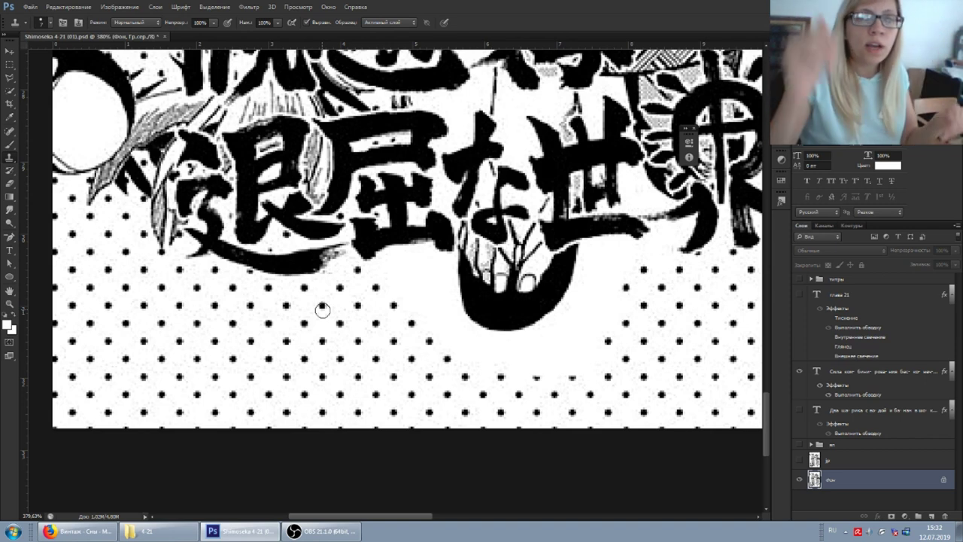
Clone the dot pattern over the small copyright line and the right end of the character designer's credit
{"action": "scroll", "coordinate": [351, 329], "scroll_direction": "right", "scroll_amount": 5}
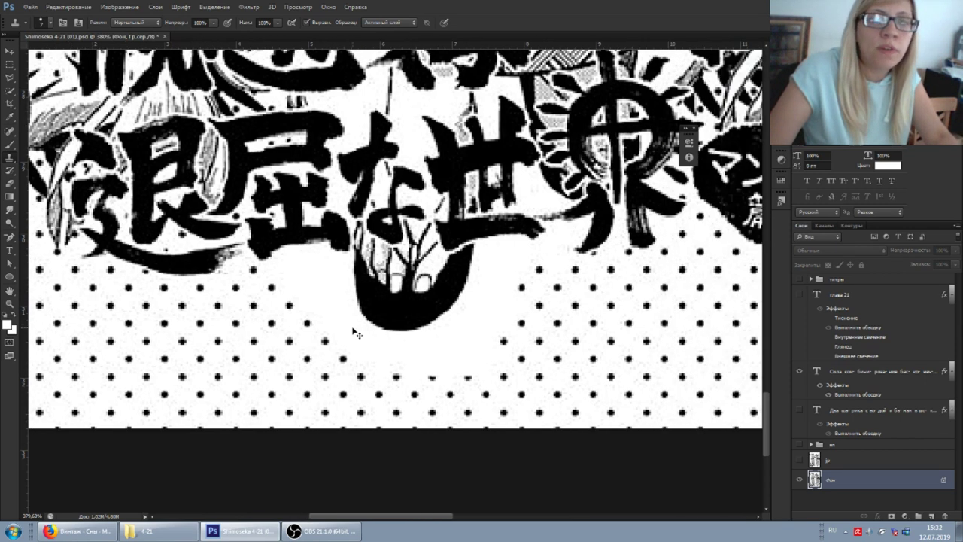
{"action": "left_click_drag", "start_coordinate": [369, 519], "coordinate": [511, 532]}
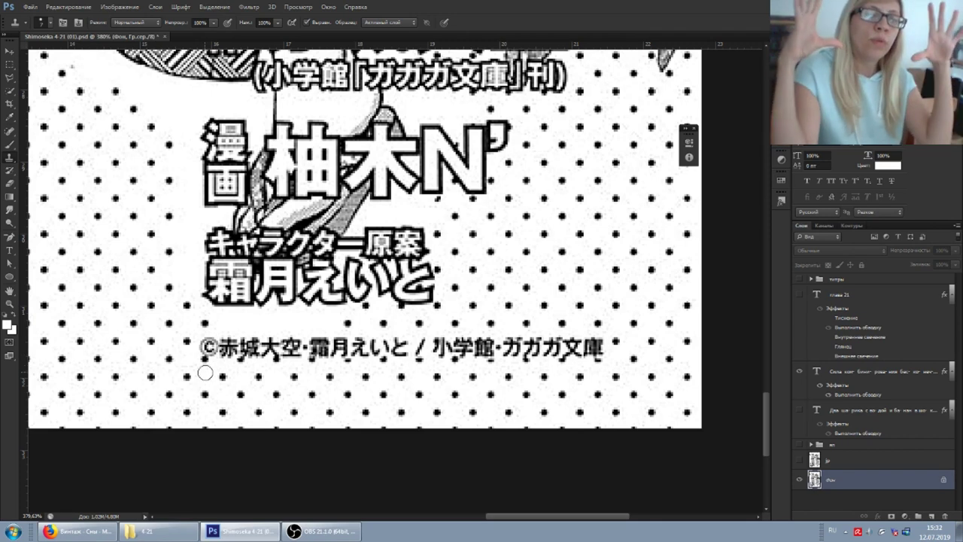
{"action": "left_click_drag", "start_coordinate": [205, 356], "coordinate": [209, 342]}
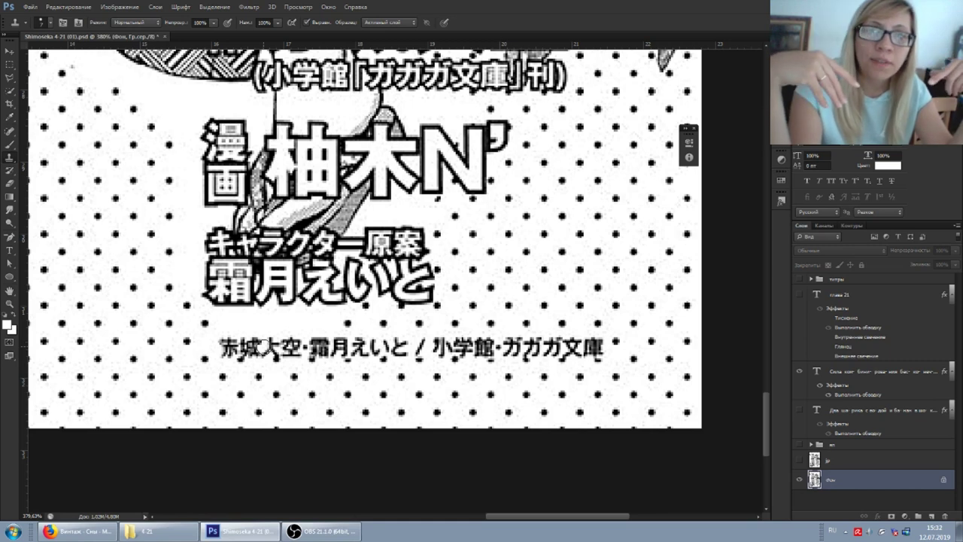
{"action": "mouse_move", "coordinate": [269, 348]}
{"action": "left_mouse_down"}
{"action": "mouse_move", "coordinate": [222, 356]}
{"action": "mouse_move", "coordinate": [310, 350]}
{"action": "mouse_move", "coordinate": [248, 353]}
{"action": "mouse_move", "coordinate": [225, 343]}
{"action": "mouse_move", "coordinate": [309, 341]}
{"action": "mouse_move", "coordinate": [264, 342]}
{"action": "mouse_move", "coordinate": [302, 359]}
{"action": "mouse_move", "coordinate": [392, 356]}
{"action": "mouse_move", "coordinate": [312, 341]}
{"action": "mouse_move", "coordinate": [508, 346]}
{"action": "mouse_move", "coordinate": [453, 357]}
{"action": "mouse_move", "coordinate": [610, 350]}
{"action": "mouse_move", "coordinate": [542, 358]}
{"action": "mouse_move", "coordinate": [600, 358]}
{"action": "mouse_move", "coordinate": [601, 346]}
{"action": "mouse_move", "coordinate": [528, 344]}
{"action": "mouse_move", "coordinate": [602, 340]}
{"action": "mouse_move", "coordinate": [436, 347]}
{"action": "mouse_move", "coordinate": [422, 292]}
{"action": "mouse_move", "coordinate": [429, 287]}
{"action": "mouse_move", "coordinate": [424, 309]}
{"action": "mouse_move", "coordinate": [410, 308]}
{"action": "mouse_move", "coordinate": [422, 295]}
{"action": "mouse_move", "coordinate": [414, 289]}
{"action": "mouse_move", "coordinate": [401, 303]}
{"action": "mouse_move", "coordinate": [392, 299]}
{"action": "mouse_move", "coordinate": [398, 288]}
{"action": "mouse_move", "coordinate": [382, 297]}
{"action": "mouse_move", "coordinate": [426, 234]}
{"action": "mouse_move", "coordinate": [410, 268]}
{"action": "mouse_move", "coordinate": [426, 286]}
{"action": "left_mouse_up"}
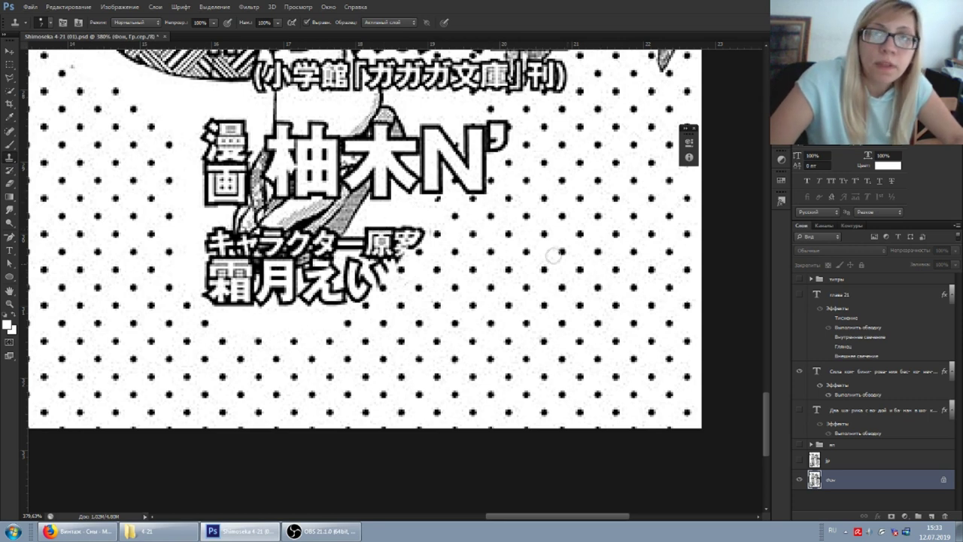
Clone the dot pattern over the end of the manga artist's name and the closing part of the bracketed publisher line
{"action": "mouse_move", "coordinate": [474, 197]}
{"action": "left_mouse_down"}
{"action": "mouse_move", "coordinate": [485, 176]}
{"action": "mouse_move", "coordinate": [467, 192]}
{"action": "mouse_move", "coordinate": [456, 179]}
{"action": "mouse_move", "coordinate": [472, 126]}
{"action": "mouse_move", "coordinate": [478, 159]}
{"action": "mouse_move", "coordinate": [487, 163]}
{"action": "mouse_move", "coordinate": [492, 150]}
{"action": "mouse_move", "coordinate": [474, 167]}
{"action": "mouse_move", "coordinate": [493, 145]}
{"action": "mouse_move", "coordinate": [494, 122]}
{"action": "mouse_move", "coordinate": [505, 120]}
{"action": "left_mouse_up"}
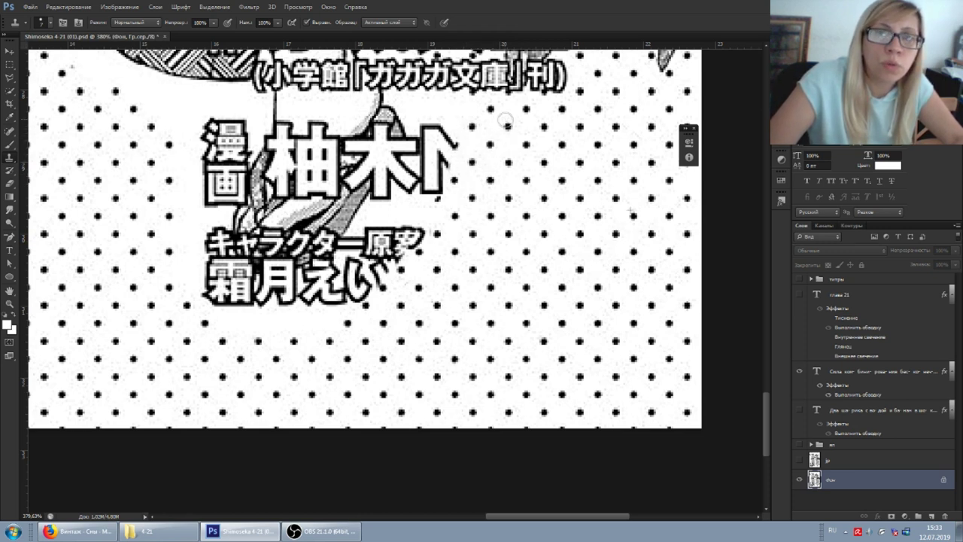
{"action": "scroll", "coordinate": [506, 121], "scroll_direction": "up", "scroll_amount": 3}
{"action": "mouse_move", "coordinate": [514, 212]}
{"action": "left_mouse_down"}
{"action": "mouse_move", "coordinate": [552, 176]}
{"action": "mouse_move", "coordinate": [531, 205]}
{"action": "mouse_move", "coordinate": [556, 194]}
{"action": "mouse_move", "coordinate": [545, 201]}
{"action": "mouse_move", "coordinate": [558, 178]}
{"action": "mouse_move", "coordinate": [560, 211]}
{"action": "mouse_move", "coordinate": [562, 167]}
{"action": "left_mouse_up"}
{"action": "left_click", "coordinate": [562, 168]}
{"action": "left_click", "coordinate": [525, 204]}
{"action": "mouse_move", "coordinate": [525, 204]}
{"action": "left_mouse_down"}
{"action": "mouse_move", "coordinate": [506, 205]}
{"action": "mouse_move", "coordinate": [532, 199]}
{"action": "left_mouse_up"}
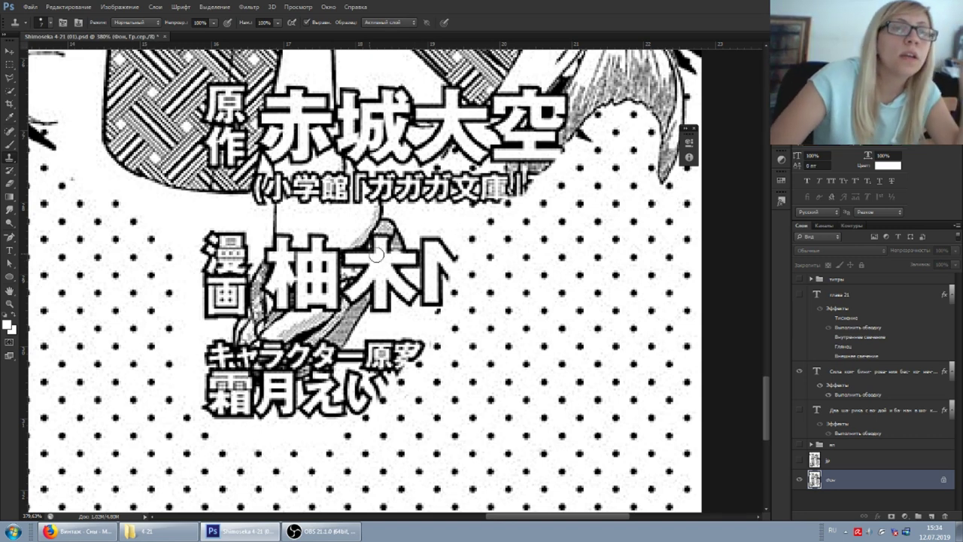
Erase the upper part of the small 漫画 label on the white area with the Eraser
{"action": "left_click", "coordinate": [9, 183]}
{"action": "mouse_move", "coordinate": [213, 237]}
{"action": "left_mouse_down"}
{"action": "mouse_move", "coordinate": [208, 271]}
{"action": "mouse_move", "coordinate": [215, 241]}
{"action": "mouse_move", "coordinate": [215, 257]}
{"action": "mouse_move", "coordinate": [225, 238]}
{"action": "left_mouse_up"}
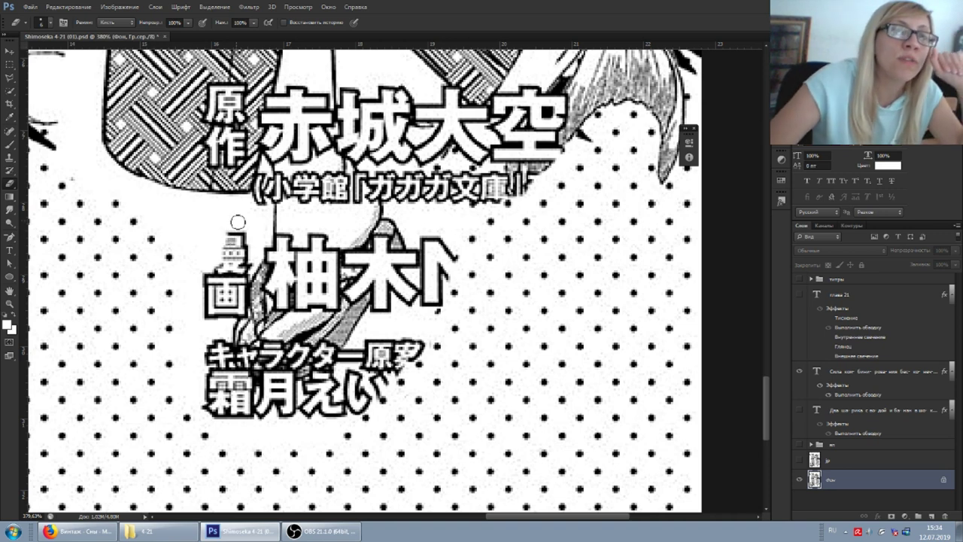
{"action": "scroll", "coordinate": [268, 182], "scroll_direction": "up", "scroll_amount": 1}
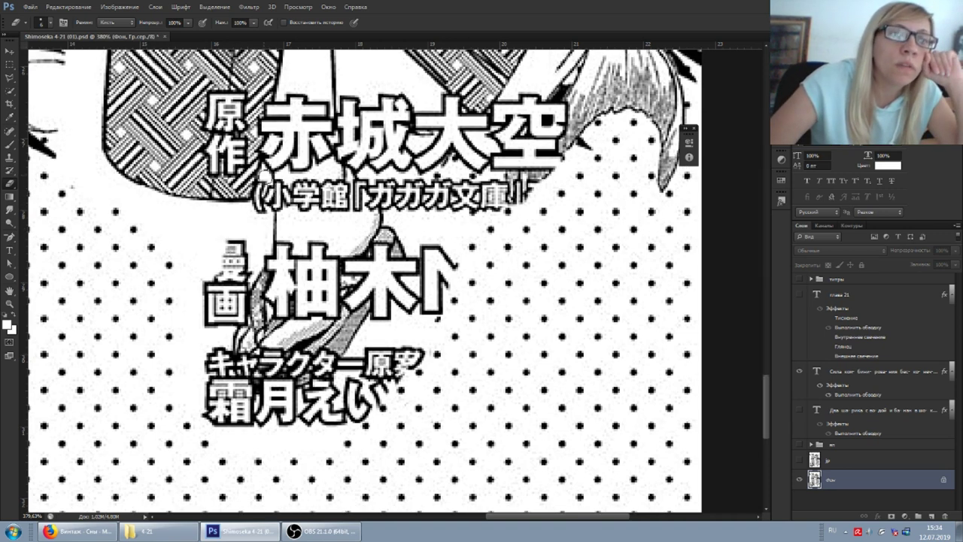
Erase the beginning of the bracketed publisher line and the parts of the artist's name over and beside the foot
{"action": "left_click_drag", "start_coordinate": [269, 184], "coordinate": [262, 210]}
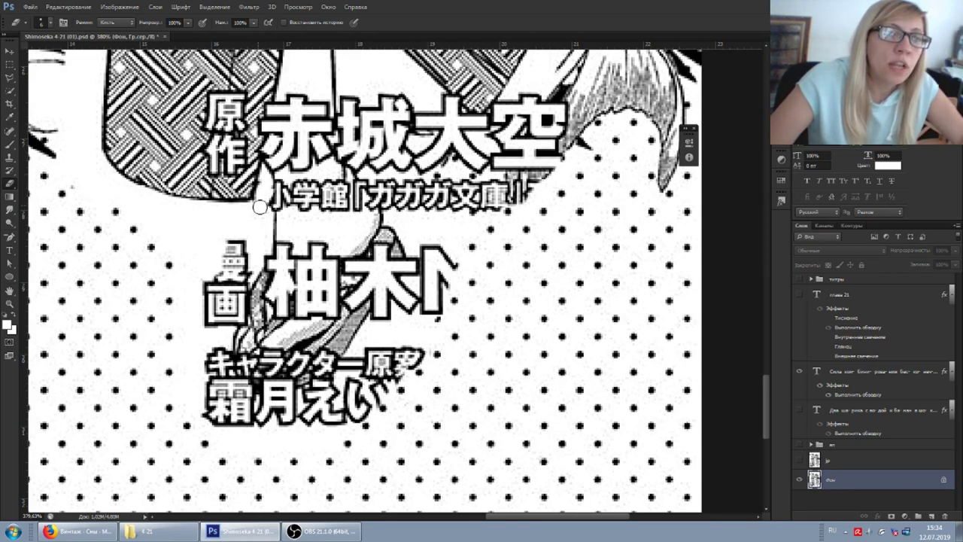
{"action": "mouse_move", "coordinate": [263, 186]}
{"action": "left_mouse_down"}
{"action": "mouse_move", "coordinate": [271, 218]}
{"action": "mouse_move", "coordinate": [287, 205]}
{"action": "mouse_move", "coordinate": [281, 181]}
{"action": "mouse_move", "coordinate": [273, 210]}
{"action": "mouse_move", "coordinate": [288, 198]}
{"action": "mouse_move", "coordinate": [291, 216]}
{"action": "mouse_move", "coordinate": [288, 185]}
{"action": "mouse_move", "coordinate": [297, 212]}
{"action": "mouse_move", "coordinate": [299, 195]}
{"action": "mouse_move", "coordinate": [296, 220]}
{"action": "mouse_move", "coordinate": [299, 185]}
{"action": "mouse_move", "coordinate": [305, 206]}
{"action": "left_mouse_up"}
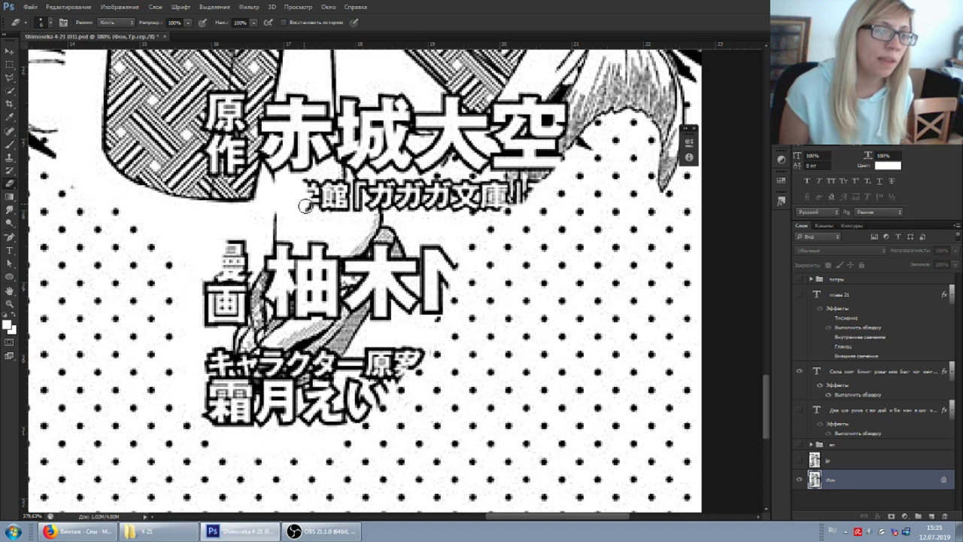
{"action": "mouse_move", "coordinate": [305, 206]}
{"action": "left_mouse_down"}
{"action": "mouse_move", "coordinate": [305, 182]}
{"action": "mouse_move", "coordinate": [304, 214]}
{"action": "mouse_move", "coordinate": [309, 177]}
{"action": "mouse_move", "coordinate": [315, 203]}
{"action": "mouse_move", "coordinate": [318, 182]}
{"action": "mouse_move", "coordinate": [332, 213]}
{"action": "mouse_move", "coordinate": [329, 177]}
{"action": "mouse_move", "coordinate": [341, 198]}
{"action": "mouse_move", "coordinate": [328, 203]}
{"action": "mouse_move", "coordinate": [354, 213]}
{"action": "left_mouse_up"}
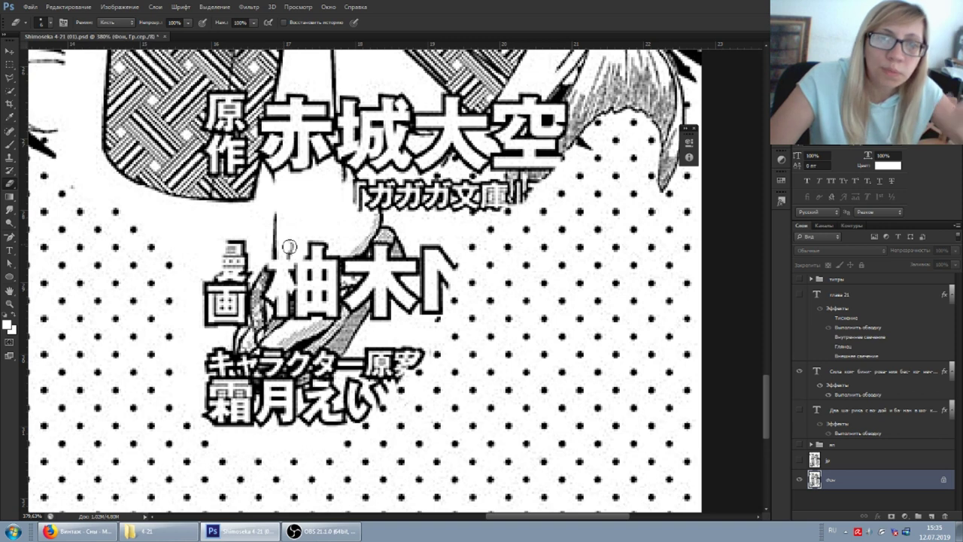
{"action": "mouse_move", "coordinate": [302, 268]}
{"action": "left_mouse_down"}
{"action": "mouse_move", "coordinate": [318, 247]}
{"action": "mouse_move", "coordinate": [336, 257]}
{"action": "mouse_move", "coordinate": [274, 308]}
{"action": "mouse_move", "coordinate": [289, 300]}
{"action": "left_mouse_up"}
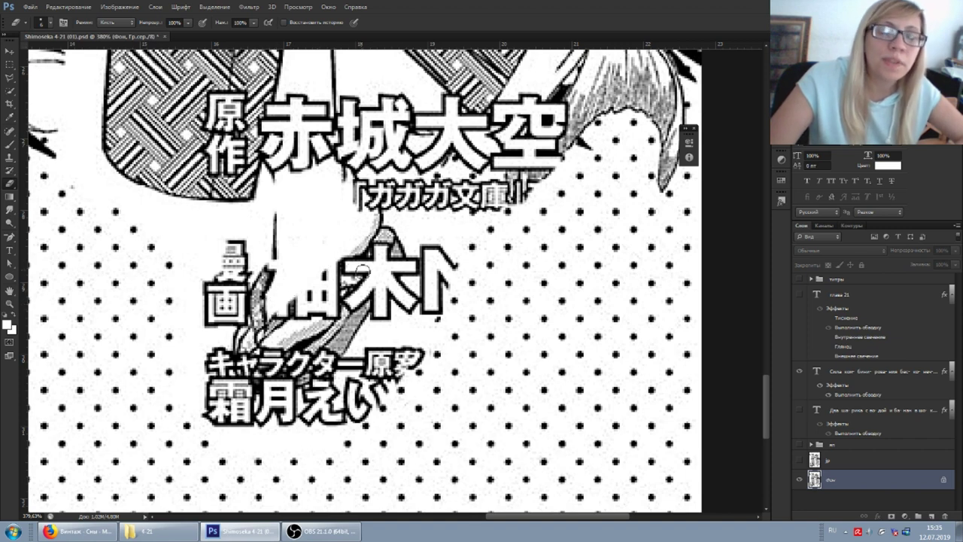
{"action": "mouse_move", "coordinate": [382, 311]}
{"action": "left_mouse_down"}
{"action": "mouse_move", "coordinate": [422, 255]}
{"action": "mouse_move", "coordinate": [390, 316]}
{"action": "mouse_move", "coordinate": [414, 293]}
{"action": "mouse_move", "coordinate": [414, 316]}
{"action": "mouse_move", "coordinate": [425, 280]}
{"action": "mouse_move", "coordinate": [422, 309]}
{"action": "mouse_move", "coordinate": [440, 313]}
{"action": "mouse_move", "coordinate": [458, 267]}
{"action": "mouse_move", "coordinate": [454, 290]}
{"action": "mouse_move", "coordinate": [437, 256]}
{"action": "mouse_move", "coordinate": [420, 288]}
{"action": "left_mouse_up"}
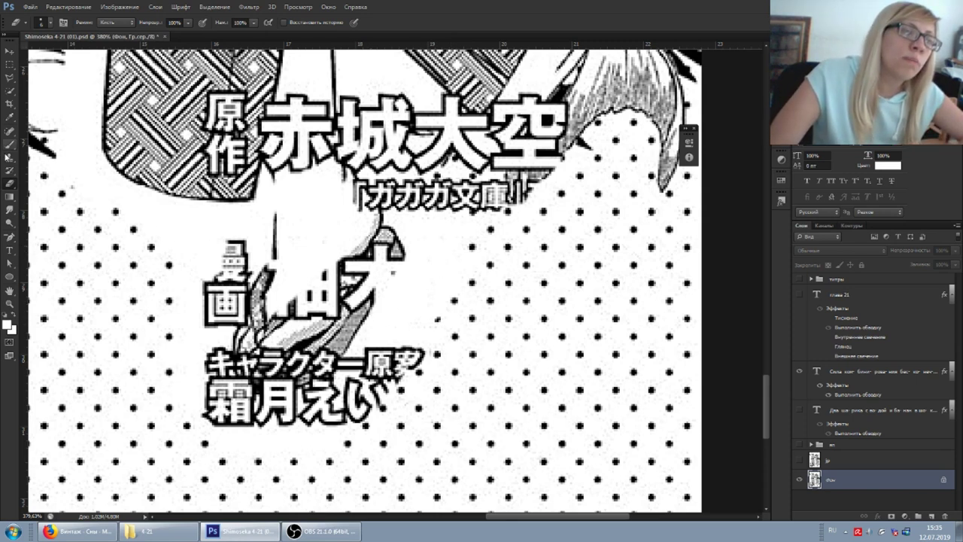
Rebuild the sandal's missing outer edge up to the heel by cloning its shaded side with the Clone Stamp
{"action": "key", "text": "s"}
{"action": "scroll", "coordinate": [385, 327], "scroll_direction": "up", "scroll_amount": 3}
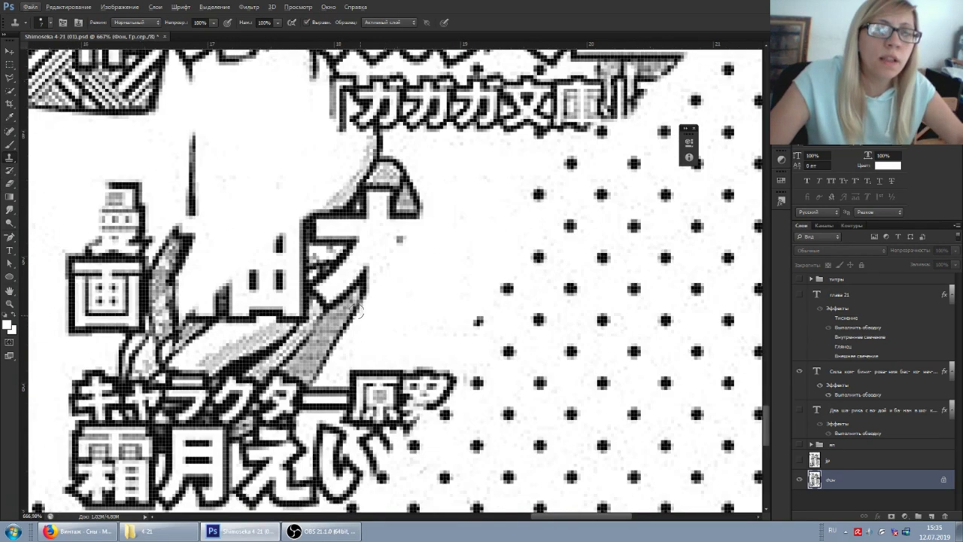
{"action": "left_click_drag", "start_coordinate": [369, 290], "coordinate": [395, 241]}
{"action": "left_click", "coordinate": [344, 336], "text": "alt"}
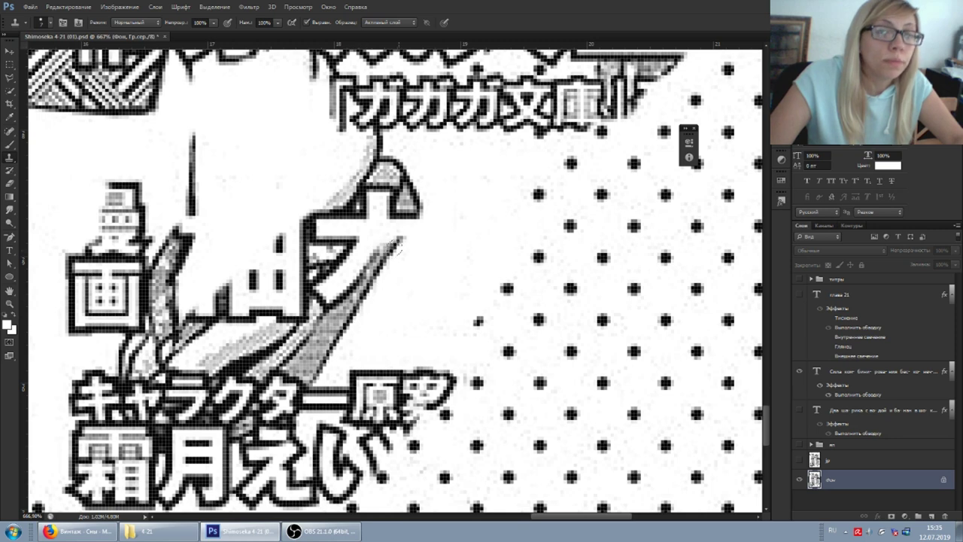
{"action": "left_click_drag", "start_coordinate": [408, 224], "coordinate": [402, 235]}
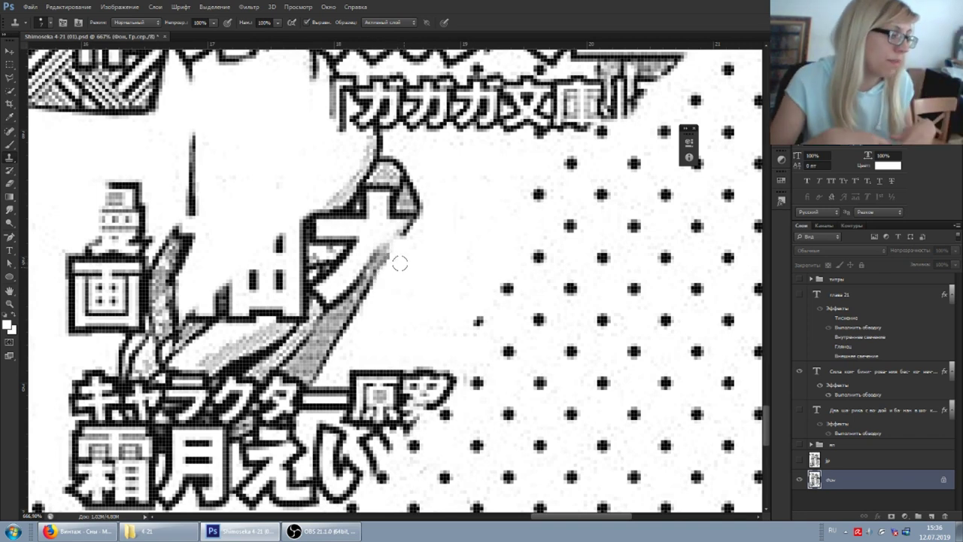
Touch up the sandal's rebuilt edge with a fine brush in a gray sampled from its shaded side
{"action": "left_click", "coordinate": [9, 143]}
{"action": "scroll", "coordinate": [199, 237], "scroll_direction": "down", "scroll_amount": 3}
{"action": "scroll", "coordinate": [274, 279], "scroll_direction": "up", "scroll_amount": 2}
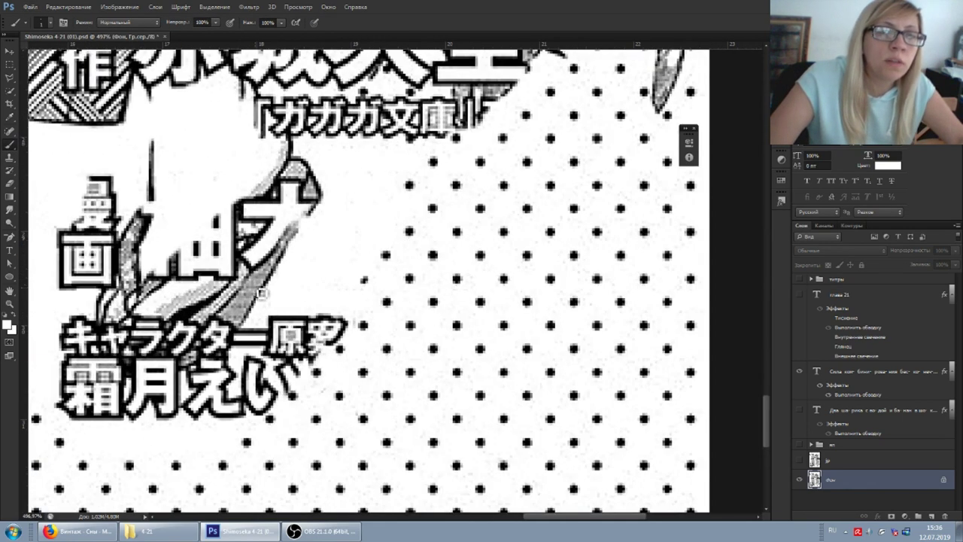
{"action": "key", "text": "alt"}
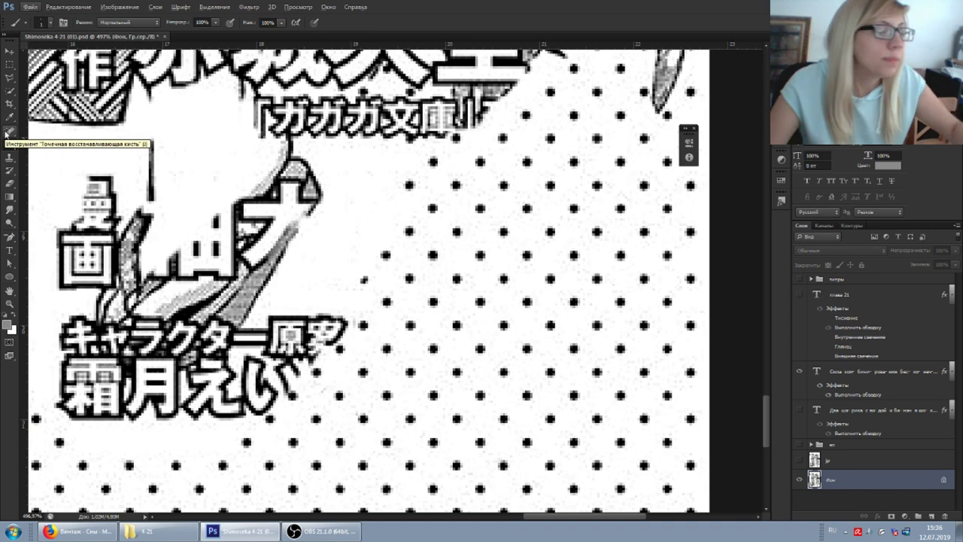
{"action": "scroll", "coordinate": [109, 180], "scroll_direction": "up", "scroll_amount": 1}
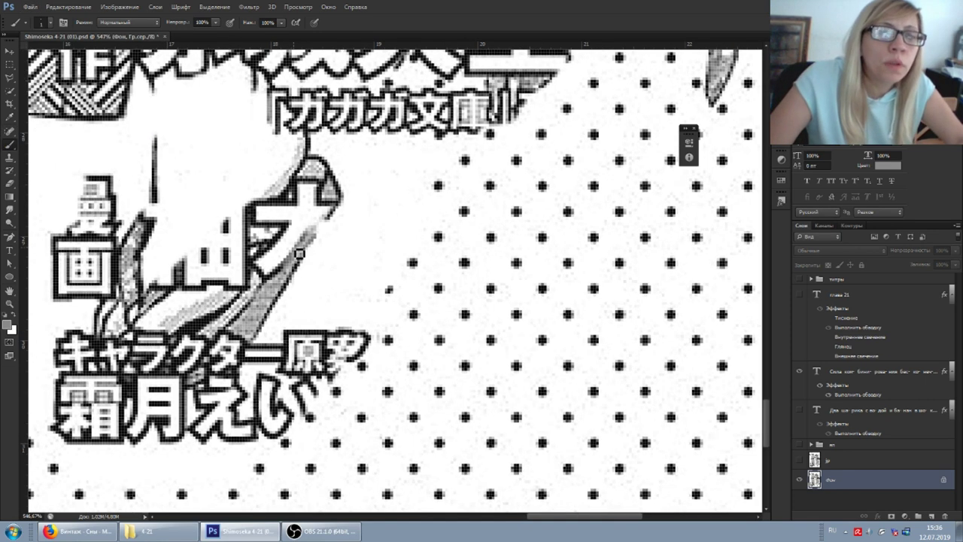
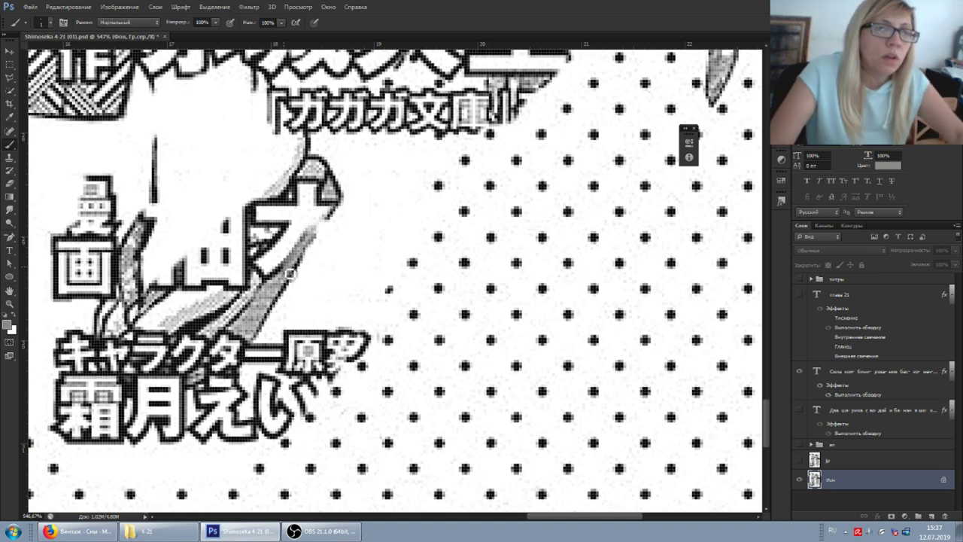
Erase the character designer's credit around the sandal and the rest of the 漫画 label beside it
{"action": "left_click", "coordinate": [9, 158]}
{"action": "left_click", "coordinate": [9, 183]}
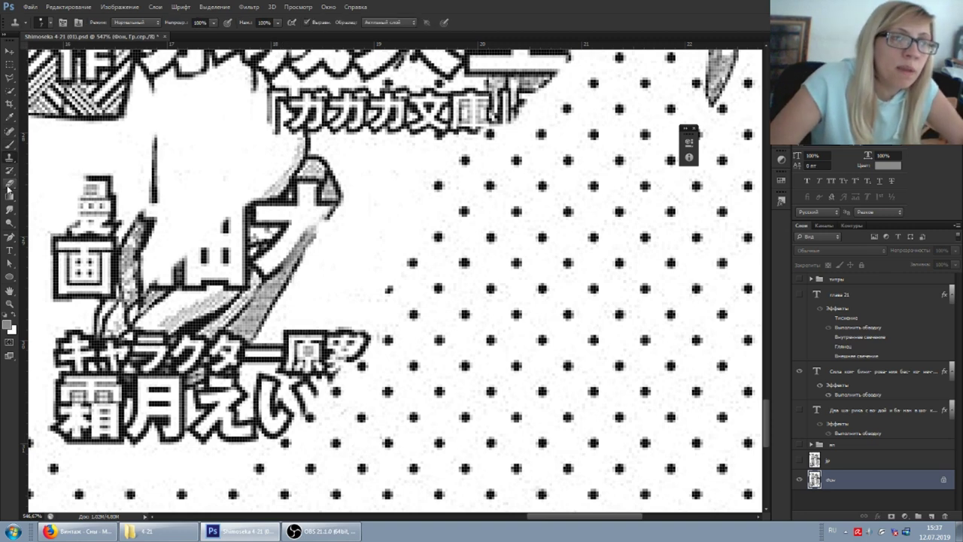
{"action": "scroll", "coordinate": [390, 322], "scroll_direction": "left", "scroll_amount": 2}
{"action": "mouse_move", "coordinate": [390, 322]}
{"action": "left_mouse_down"}
{"action": "mouse_move", "coordinate": [316, 399]}
{"action": "mouse_move", "coordinate": [306, 397]}
{"action": "mouse_move", "coordinate": [314, 392]}
{"action": "mouse_move", "coordinate": [245, 410]}
{"action": "mouse_move", "coordinate": [317, 401]}
{"action": "mouse_move", "coordinate": [237, 413]}
{"action": "mouse_move", "coordinate": [189, 383]}
{"action": "left_mouse_up"}
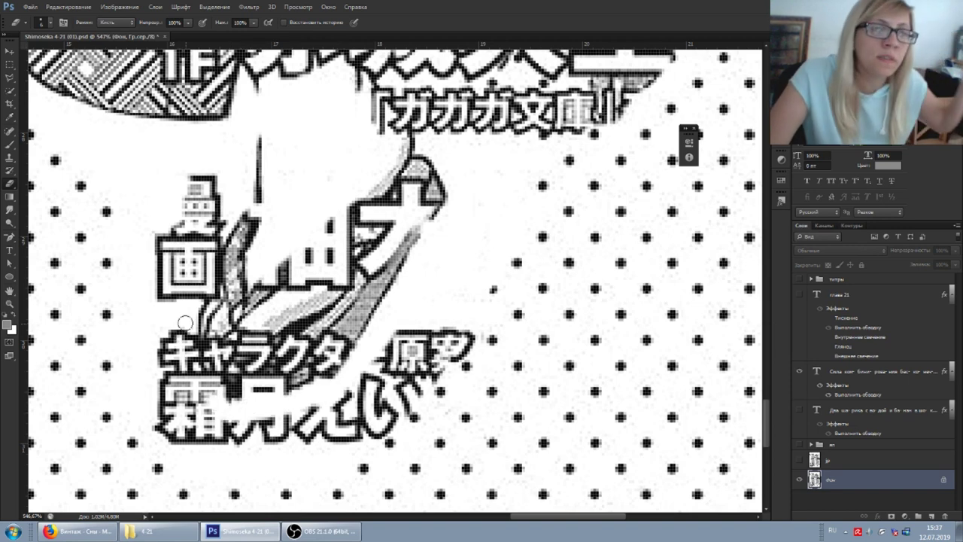
{"action": "mouse_move", "coordinate": [186, 335]}
{"action": "left_mouse_down"}
{"action": "mouse_move", "coordinate": [193, 383]}
{"action": "mouse_move", "coordinate": [237, 412]}
{"action": "mouse_move", "coordinate": [188, 396]}
{"action": "mouse_move", "coordinate": [177, 338]}
{"action": "mouse_move", "coordinate": [167, 335]}
{"action": "mouse_move", "coordinate": [162, 417]}
{"action": "mouse_move", "coordinate": [170, 383]}
{"action": "mouse_move", "coordinate": [208, 427]}
{"action": "mouse_move", "coordinate": [159, 422]}
{"action": "mouse_move", "coordinate": [181, 443]}
{"action": "mouse_move", "coordinate": [243, 441]}
{"action": "mouse_move", "coordinate": [197, 419]}
{"action": "mouse_move", "coordinate": [297, 433]}
{"action": "mouse_move", "coordinate": [290, 417]}
{"action": "mouse_move", "coordinate": [345, 400]}
{"action": "mouse_move", "coordinate": [298, 427]}
{"action": "mouse_move", "coordinate": [363, 391]}
{"action": "mouse_move", "coordinate": [349, 389]}
{"action": "mouse_move", "coordinate": [303, 417]}
{"action": "mouse_move", "coordinate": [321, 411]}
{"action": "mouse_move", "coordinate": [296, 444]}
{"action": "mouse_move", "coordinate": [362, 403]}
{"action": "mouse_move", "coordinate": [322, 442]}
{"action": "mouse_move", "coordinate": [356, 422]}
{"action": "mouse_move", "coordinate": [338, 445]}
{"action": "mouse_move", "coordinate": [371, 363]}
{"action": "mouse_move", "coordinate": [354, 427]}
{"action": "mouse_move", "coordinate": [376, 429]}
{"action": "mouse_move", "coordinate": [372, 436]}
{"action": "mouse_move", "coordinate": [475, 336]}
{"action": "mouse_move", "coordinate": [457, 356]}
{"action": "mouse_move", "coordinate": [464, 316]}
{"action": "mouse_move", "coordinate": [416, 375]}
{"action": "mouse_move", "coordinate": [440, 368]}
{"action": "mouse_move", "coordinate": [449, 320]}
{"action": "mouse_move", "coordinate": [382, 411]}
{"action": "mouse_move", "coordinate": [395, 390]}
{"action": "mouse_move", "coordinate": [373, 407]}
{"action": "mouse_move", "coordinate": [426, 330]}
{"action": "mouse_move", "coordinate": [378, 363]}
{"action": "left_mouse_up"}
{"action": "scroll", "coordinate": [380, 364], "scroll_direction": "up", "scroll_amount": 3}
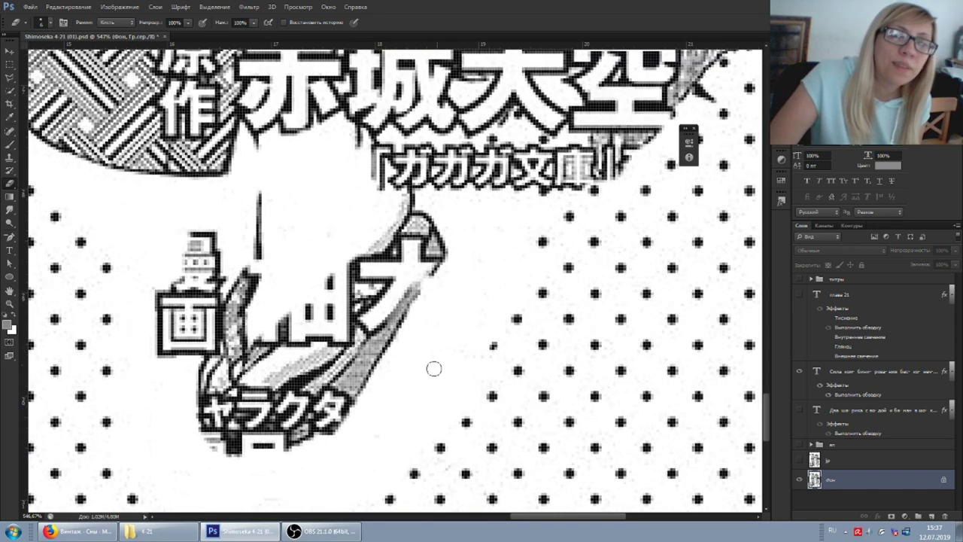
{"action": "mouse_move", "coordinate": [224, 273]}
{"action": "left_mouse_down"}
{"action": "mouse_move", "coordinate": [198, 350]}
{"action": "mouse_move", "coordinate": [211, 298]}
{"action": "mouse_move", "coordinate": [182, 352]}
{"action": "mouse_move", "coordinate": [213, 257]}
{"action": "mouse_move", "coordinate": [208, 240]}
{"action": "mouse_move", "coordinate": [201, 277]}
{"action": "mouse_move", "coordinate": [190, 241]}
{"action": "mouse_move", "coordinate": [169, 350]}
{"action": "mouse_move", "coordinate": [163, 290]}
{"action": "mouse_move", "coordinate": [157, 376]}
{"action": "left_mouse_up"}
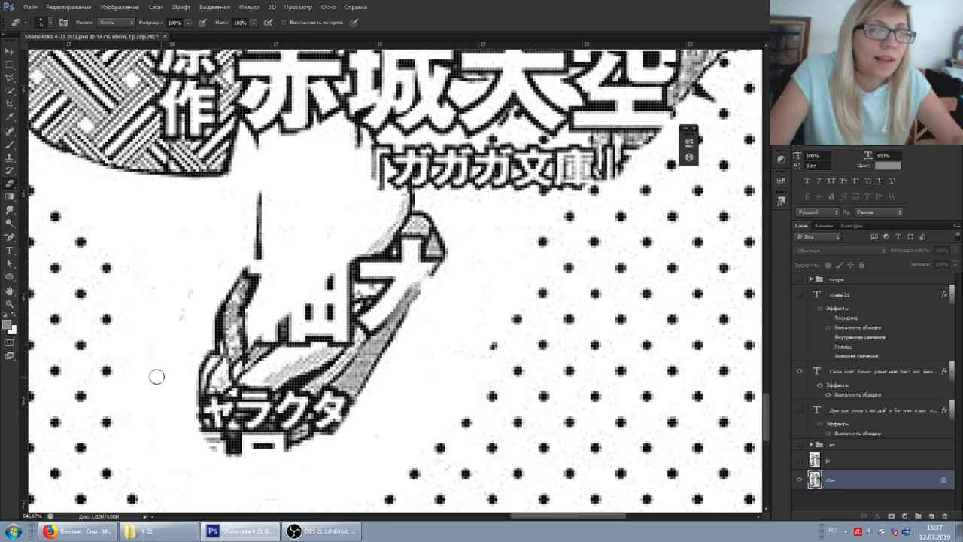
Erase the first large character of the author's name where it covers the ankle, keeping the leg's outline intact
{"action": "scroll", "coordinate": [153, 289], "scroll_direction": "down", "scroll_amount": 4}
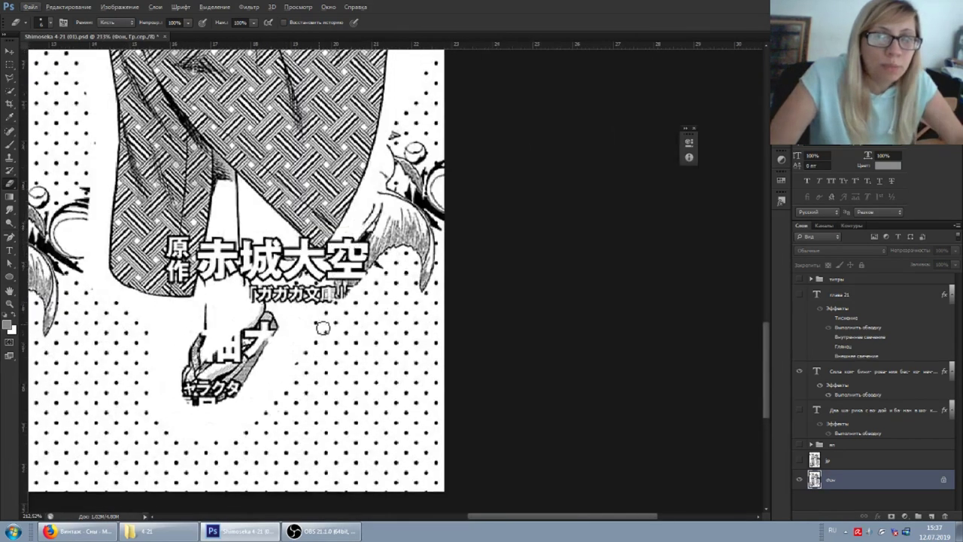
{"action": "scroll", "coordinate": [226, 323], "scroll_direction": "up", "scroll_amount": 3}
{"action": "scroll", "coordinate": [231, 319], "scroll_direction": "up", "scroll_amount": 2}
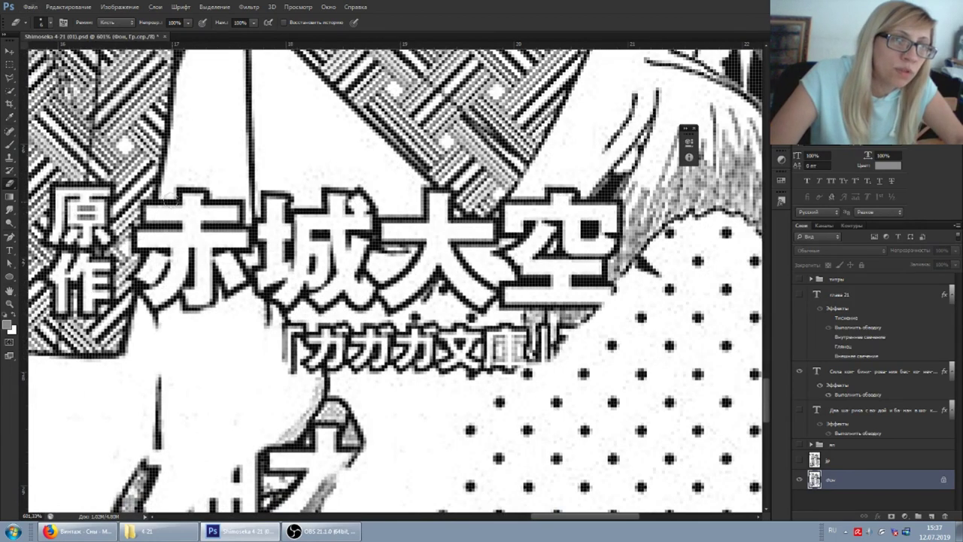
{"action": "mouse_move", "coordinate": [170, 194]}
{"action": "left_mouse_down"}
{"action": "mouse_move", "coordinate": [164, 302]}
{"action": "mouse_move", "coordinate": [149, 280]}
{"action": "mouse_move", "coordinate": [185, 215]}
{"action": "mouse_move", "coordinate": [179, 325]}
{"action": "mouse_move", "coordinate": [183, 179]}
{"action": "mouse_move", "coordinate": [185, 318]}
{"action": "left_mouse_up"}
{"action": "scroll", "coordinate": [188, 319], "scroll_direction": "down", "scroll_amount": 3}
{"action": "scroll", "coordinate": [188, 318], "scroll_direction": "up", "scroll_amount": 1}
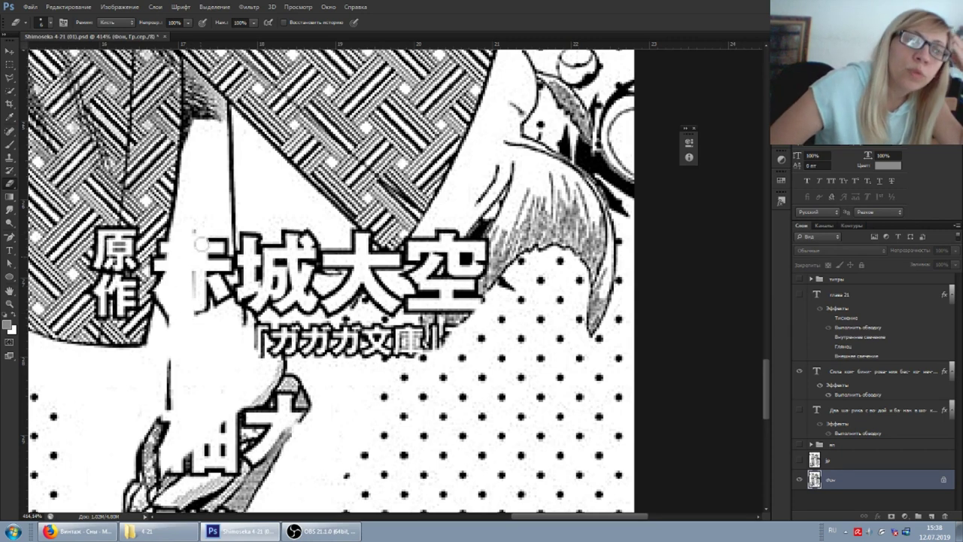
{"action": "mouse_move", "coordinate": [198, 242]}
{"action": "left_mouse_down"}
{"action": "mouse_move", "coordinate": [197, 326]}
{"action": "mouse_move", "coordinate": [212, 280]}
{"action": "mouse_move", "coordinate": [216, 305]}
{"action": "mouse_move", "coordinate": [219, 284]}
{"action": "mouse_move", "coordinate": [227, 301]}
{"action": "mouse_move", "coordinate": [225, 282]}
{"action": "mouse_move", "coordinate": [228, 306]}
{"action": "left_mouse_up"}
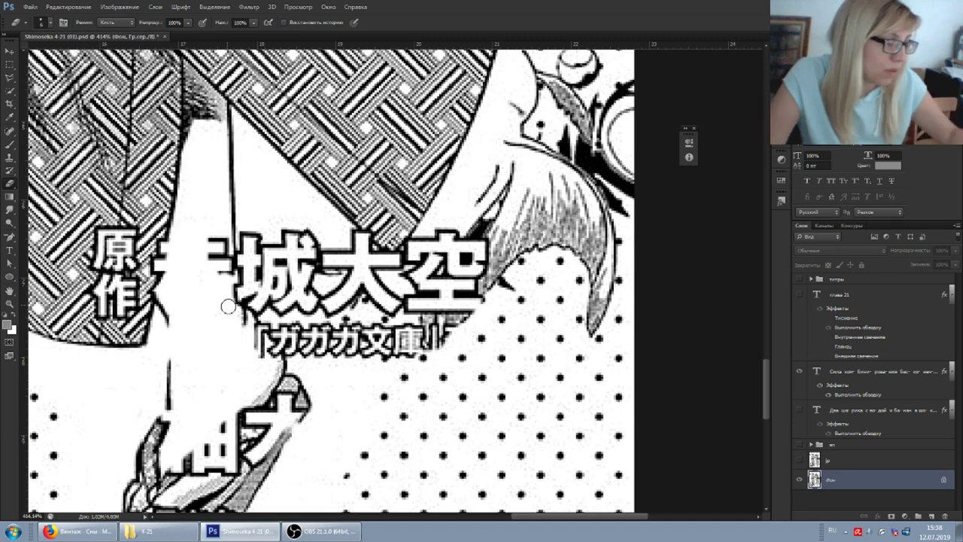
{"action": "mouse_move", "coordinate": [228, 306]}
{"action": "left_mouse_down"}
{"action": "mouse_move", "coordinate": [218, 232]}
{"action": "mouse_move", "coordinate": [225, 277]}
{"action": "mouse_move", "coordinate": [228, 249]}
{"action": "mouse_move", "coordinate": [223, 239]}
{"action": "mouse_move", "coordinate": [219, 275]}
{"action": "mouse_move", "coordinate": [215, 233]}
{"action": "mouse_move", "coordinate": [212, 268]}
{"action": "mouse_move", "coordinate": [212, 246]}
{"action": "mouse_move", "coordinate": [220, 287]}
{"action": "mouse_move", "coordinate": [228, 272]}
{"action": "mouse_move", "coordinate": [231, 282]}
{"action": "mouse_move", "coordinate": [227, 258]}
{"action": "mouse_move", "coordinate": [236, 311]}
{"action": "mouse_move", "coordinate": [232, 283]}
{"action": "left_mouse_up"}
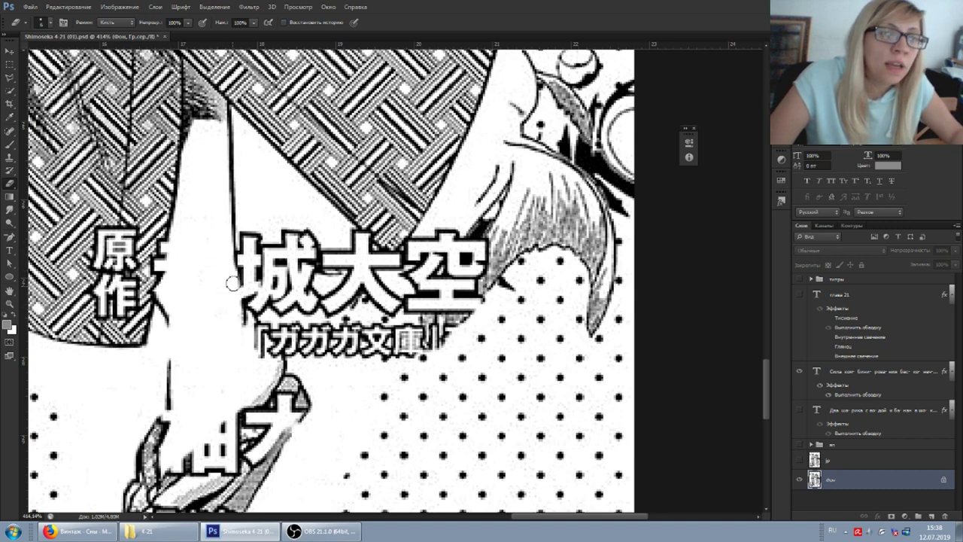
Erase the near part of the name's second large character along the back of the ankle
{"action": "left_click_drag", "start_coordinate": [249, 229], "coordinate": [250, 257]}
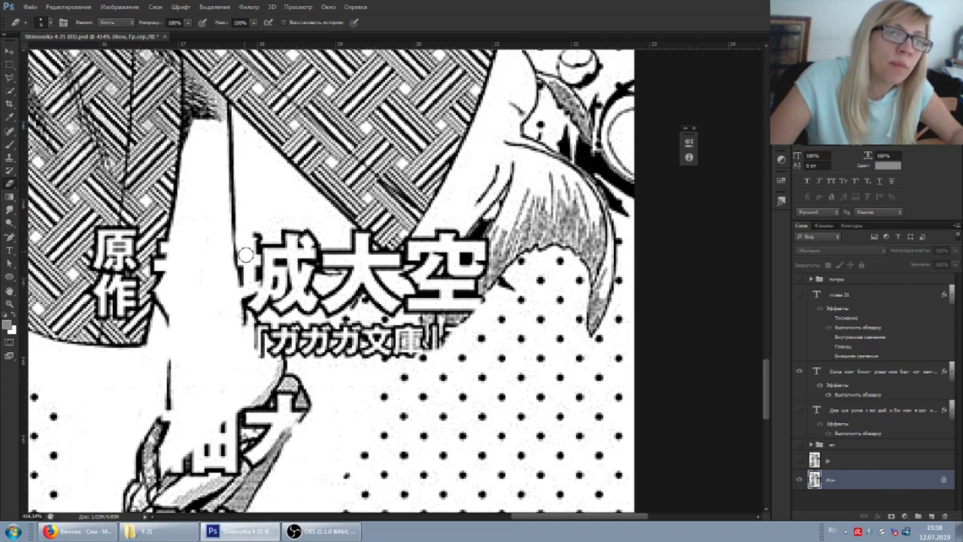
{"action": "left_click_drag", "start_coordinate": [246, 255], "coordinate": [250, 272]}
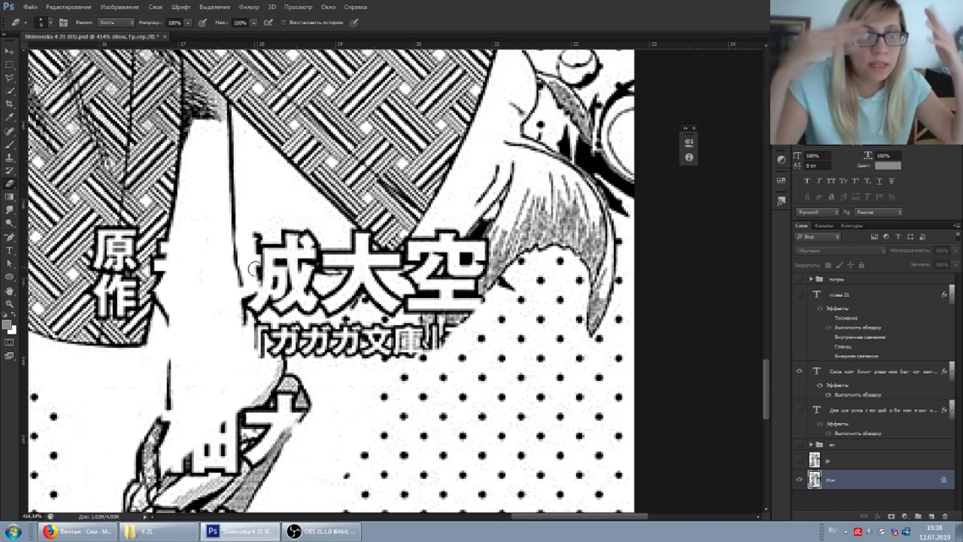
{"action": "left_click_drag", "start_coordinate": [262, 305], "coordinate": [253, 297]}
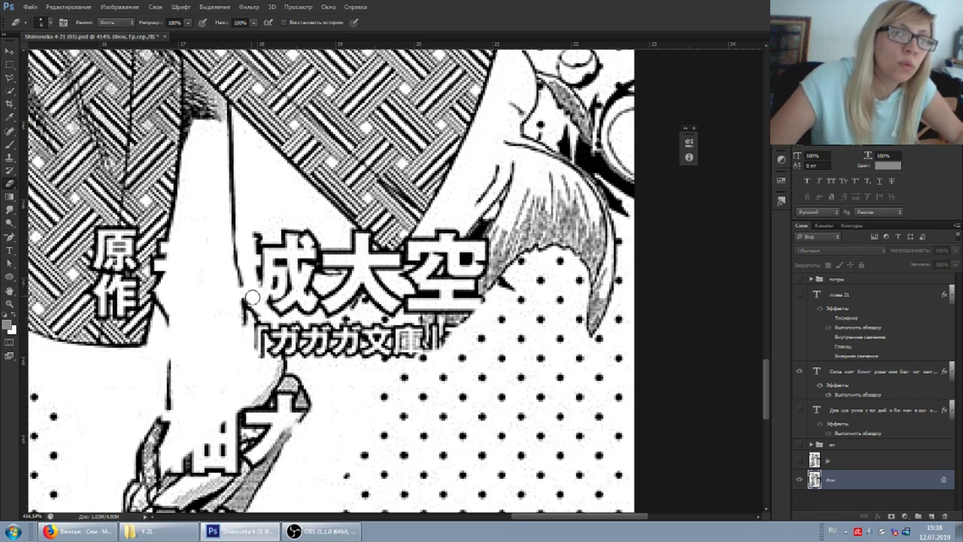
Erase most of the bracketed publisher line behind the heel and the upper parts of the large characters beneath the kimono's pointed hem
{"action": "mouse_move", "coordinate": [264, 315]}
{"action": "left_mouse_down"}
{"action": "mouse_move", "coordinate": [292, 354]}
{"action": "mouse_move", "coordinate": [286, 323]}
{"action": "mouse_move", "coordinate": [296, 352]}
{"action": "mouse_move", "coordinate": [262, 359]}
{"action": "mouse_move", "coordinate": [253, 328]}
{"action": "mouse_move", "coordinate": [274, 357]}
{"action": "left_mouse_up"}
{"action": "mouse_move", "coordinate": [251, 228]}
{"action": "left_mouse_down"}
{"action": "mouse_move", "coordinate": [262, 280]}
{"action": "mouse_move", "coordinate": [260, 221]}
{"action": "mouse_move", "coordinate": [276, 304]}
{"action": "mouse_move", "coordinate": [270, 298]}
{"action": "mouse_move", "coordinate": [301, 354]}
{"action": "mouse_move", "coordinate": [298, 316]}
{"action": "mouse_move", "coordinate": [321, 355]}
{"action": "mouse_move", "coordinate": [320, 338]}
{"action": "mouse_move", "coordinate": [336, 329]}
{"action": "mouse_move", "coordinate": [412, 328]}
{"action": "mouse_move", "coordinate": [411, 355]}
{"action": "mouse_move", "coordinate": [412, 343]}
{"action": "left_mouse_up"}
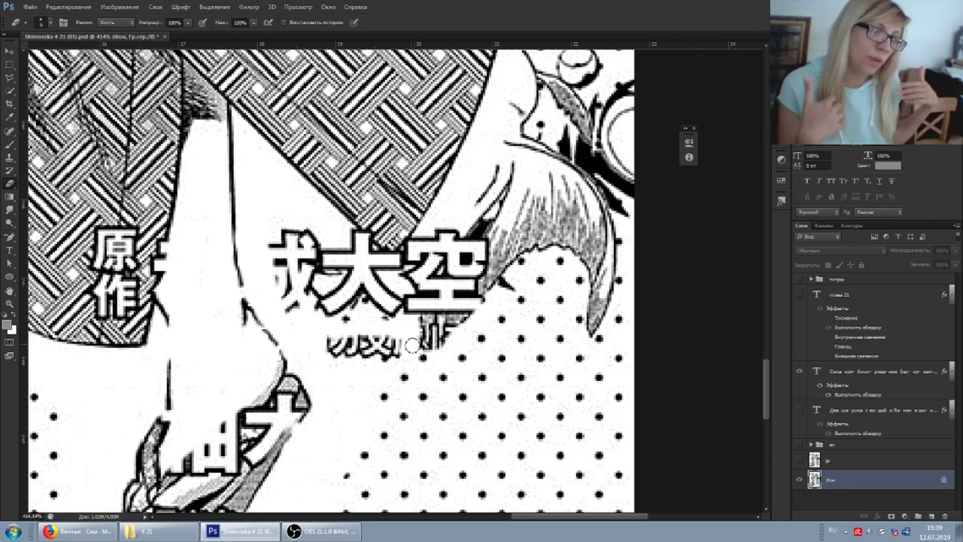
{"action": "mouse_move", "coordinate": [411, 345]}
{"action": "left_mouse_down"}
{"action": "mouse_move", "coordinate": [380, 353]}
{"action": "mouse_move", "coordinate": [393, 357]}
{"action": "mouse_move", "coordinate": [395, 343]}
{"action": "mouse_move", "coordinate": [371, 349]}
{"action": "mouse_move", "coordinate": [381, 330]}
{"action": "mouse_move", "coordinate": [362, 352]}
{"action": "mouse_move", "coordinate": [353, 335]}
{"action": "mouse_move", "coordinate": [338, 354]}
{"action": "left_mouse_up"}
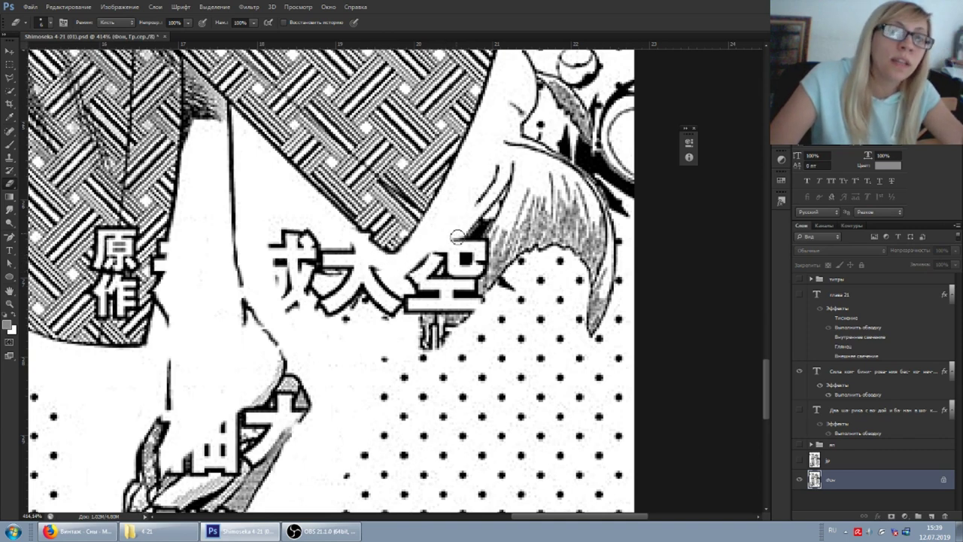
{"action": "mouse_move", "coordinate": [432, 260]}
{"action": "left_mouse_down"}
{"action": "mouse_move", "coordinate": [406, 279]}
{"action": "mouse_move", "coordinate": [417, 274]}
{"action": "mouse_move", "coordinate": [407, 290]}
{"action": "mouse_move", "coordinate": [420, 270]}
{"action": "mouse_move", "coordinate": [413, 308]}
{"action": "left_mouse_up"}
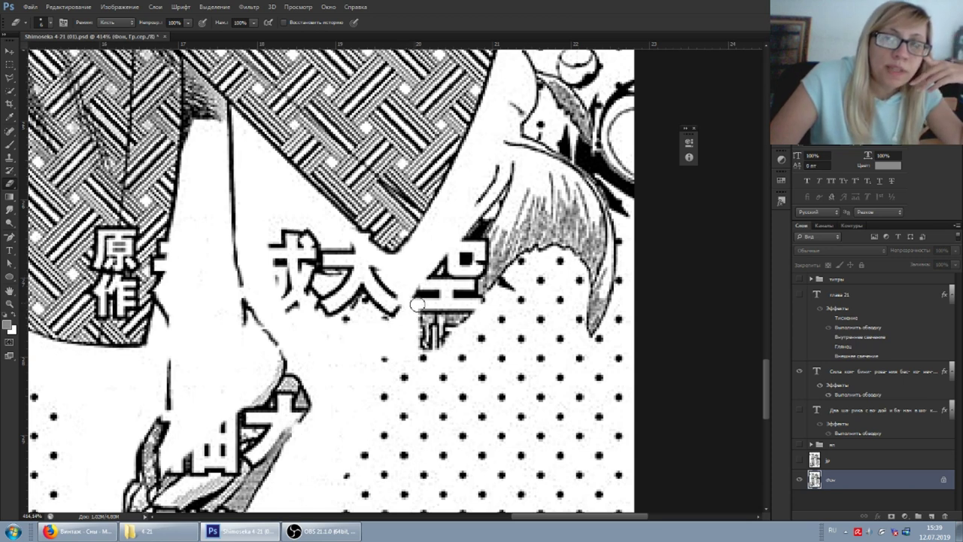
{"action": "mouse_move", "coordinate": [350, 245]}
{"action": "left_mouse_down"}
{"action": "mouse_move", "coordinate": [391, 280]}
{"action": "mouse_move", "coordinate": [294, 227]}
{"action": "mouse_move", "coordinate": [329, 265]}
{"action": "mouse_move", "coordinate": [300, 231]}
{"action": "mouse_move", "coordinate": [319, 246]}
{"action": "left_mouse_up"}
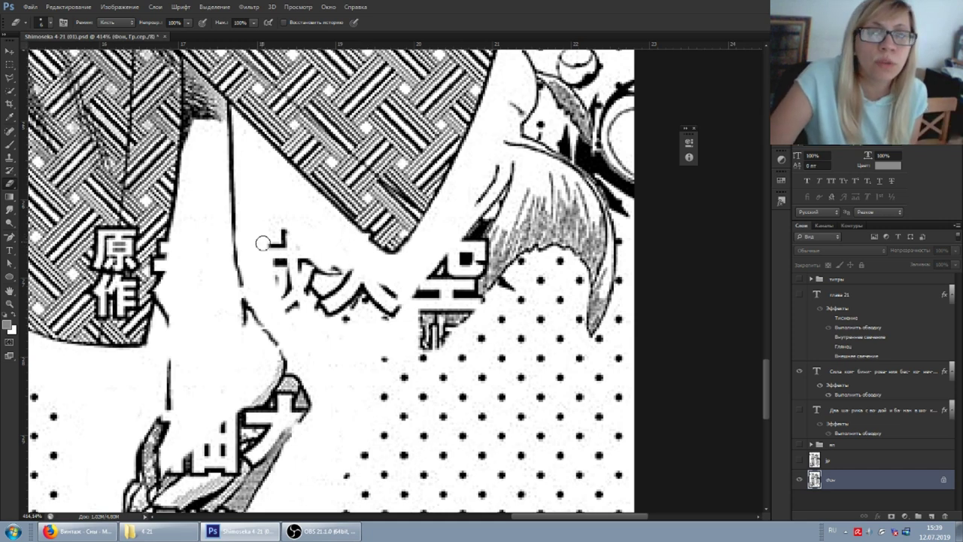
Touch up the outline at the tip of the kimono's pointed hem with a fine brush in black and white
{"action": "left_click", "coordinate": [10, 156]}
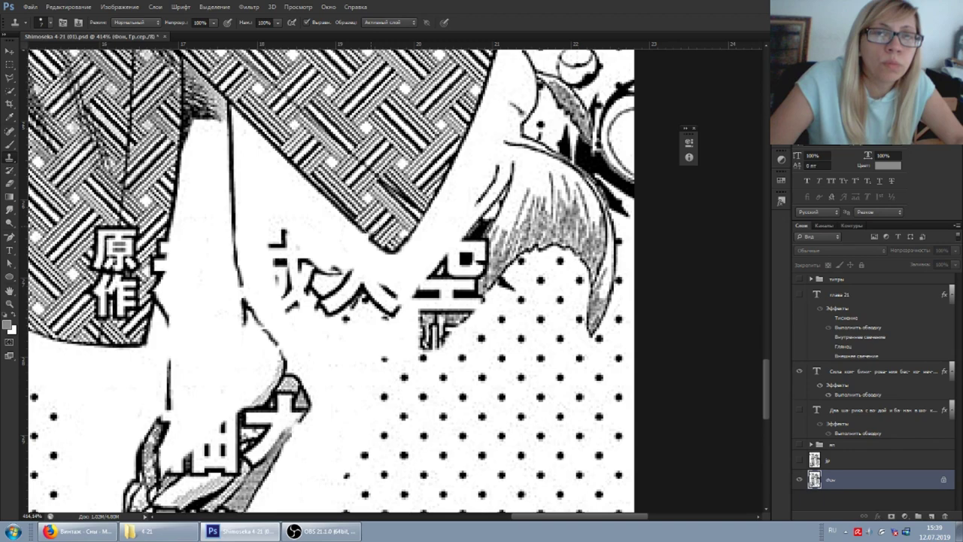
{"action": "left_click", "coordinate": [10, 144]}
{"action": "scroll", "coordinate": [390, 286], "scroll_direction": "up", "scroll_amount": 3}
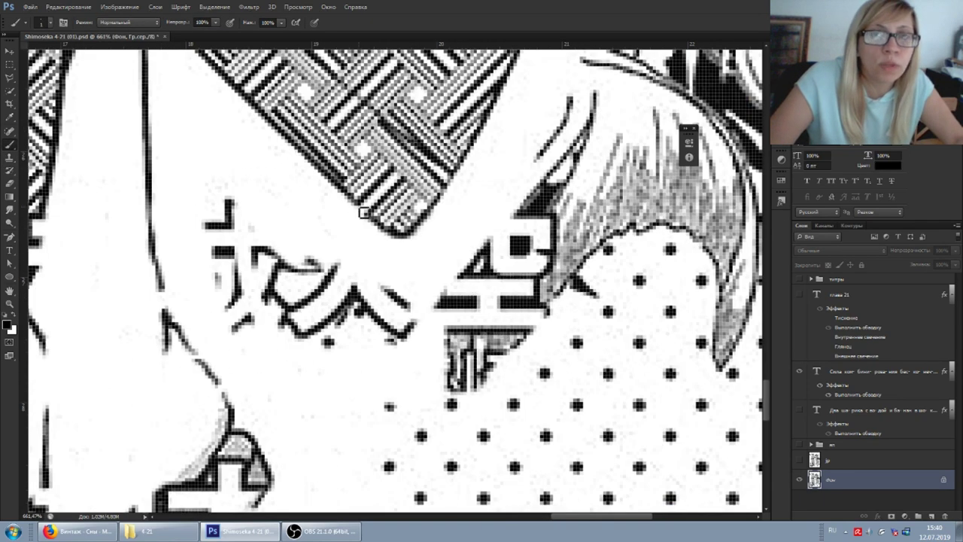
{"action": "scroll", "coordinate": [361, 222], "scroll_direction": "up", "scroll_amount": 2}
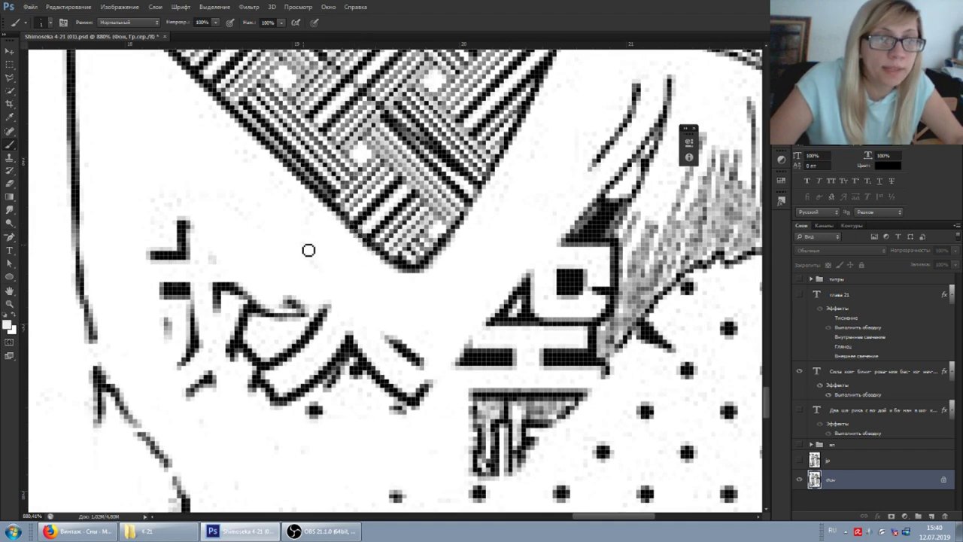
{"action": "scroll", "coordinate": [304, 252], "scroll_direction": "down", "scroll_amount": 3}
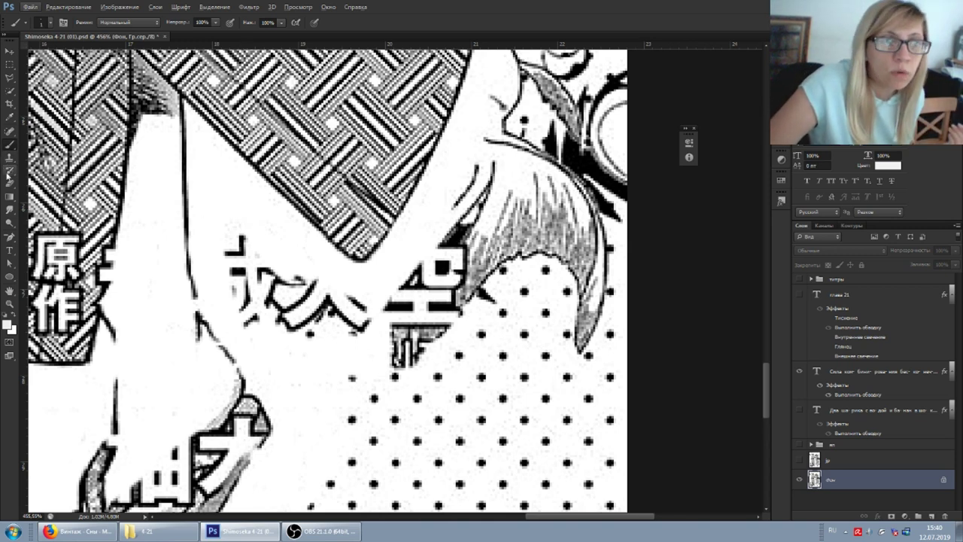
Erase the leftover strokes of the second and third large characters in the white area beneath the hem
{"action": "left_click", "coordinate": [9, 183]}
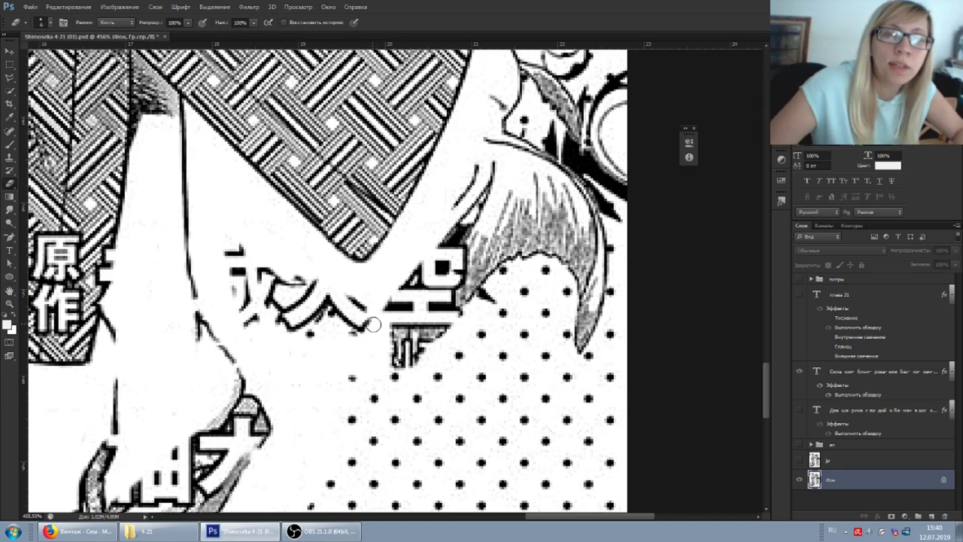
{"action": "mouse_move", "coordinate": [366, 322]}
{"action": "left_mouse_down"}
{"action": "mouse_move", "coordinate": [357, 327]}
{"action": "mouse_move", "coordinate": [331, 301]}
{"action": "mouse_move", "coordinate": [319, 316]}
{"action": "mouse_move", "coordinate": [337, 291]}
{"action": "mouse_move", "coordinate": [369, 325]}
{"action": "mouse_move", "coordinate": [351, 334]}
{"action": "left_mouse_up"}
{"action": "mouse_move", "coordinate": [305, 310]}
{"action": "left_mouse_down"}
{"action": "mouse_move", "coordinate": [290, 329]}
{"action": "mouse_move", "coordinate": [308, 321]}
{"action": "mouse_move", "coordinate": [273, 321]}
{"action": "mouse_move", "coordinate": [316, 286]}
{"action": "mouse_move", "coordinate": [252, 262]}
{"action": "mouse_move", "coordinate": [303, 294]}
{"action": "mouse_move", "coordinate": [255, 274]}
{"action": "mouse_move", "coordinate": [241, 243]}
{"action": "mouse_move", "coordinate": [261, 283]}
{"action": "mouse_move", "coordinate": [252, 288]}
{"action": "mouse_move", "coordinate": [222, 249]}
{"action": "mouse_move", "coordinate": [239, 263]}
{"action": "mouse_move", "coordinate": [236, 254]}
{"action": "mouse_move", "coordinate": [228, 241]}
{"action": "mouse_move", "coordinate": [252, 333]}
{"action": "mouse_move", "coordinate": [249, 285]}
{"action": "mouse_move", "coordinate": [264, 321]}
{"action": "mouse_move", "coordinate": [267, 289]}
{"action": "mouse_move", "coordinate": [275, 309]}
{"action": "mouse_move", "coordinate": [288, 283]}
{"action": "left_mouse_up"}
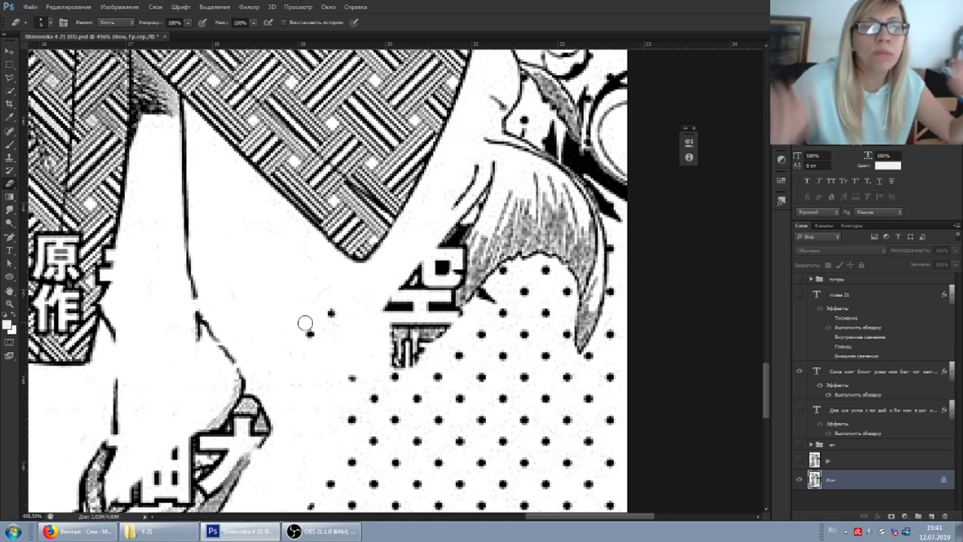
Rebuild the missing backdrop dots between the heel and the remaining lettering by cloning intact dots with the Clone Stamp
{"action": "left_click", "coordinate": [9, 160]}
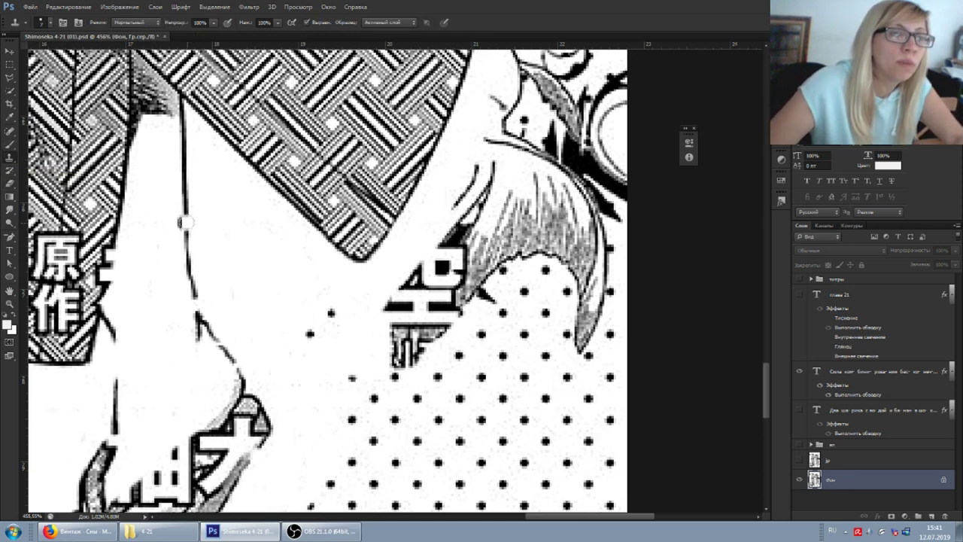
{"action": "scroll", "coordinate": [238, 274], "scroll_direction": "down", "scroll_amount": 3}
{"action": "scroll", "coordinate": [238, 274], "scroll_direction": "left", "scroll_amount": 2}
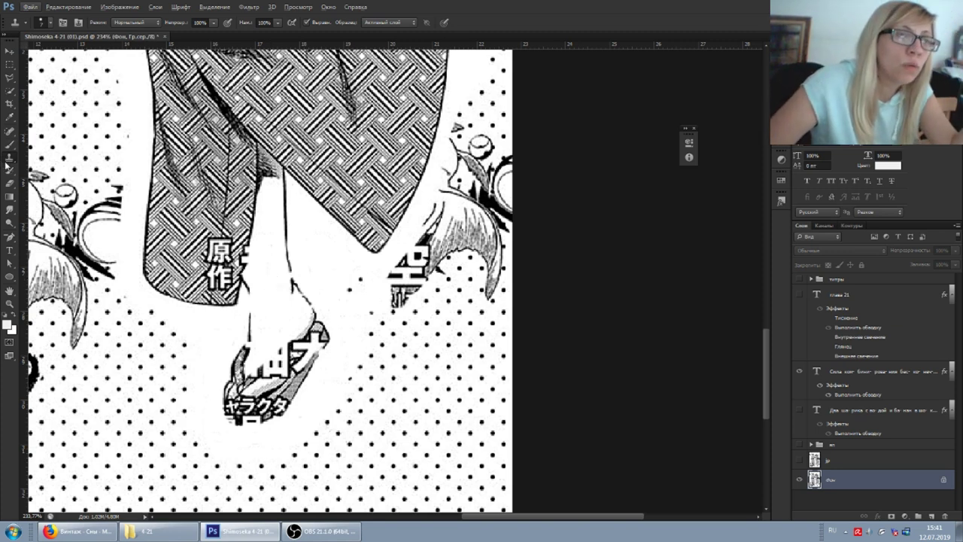
{"action": "scroll", "coordinate": [440, 444], "scroll_direction": "up", "scroll_amount": 3}
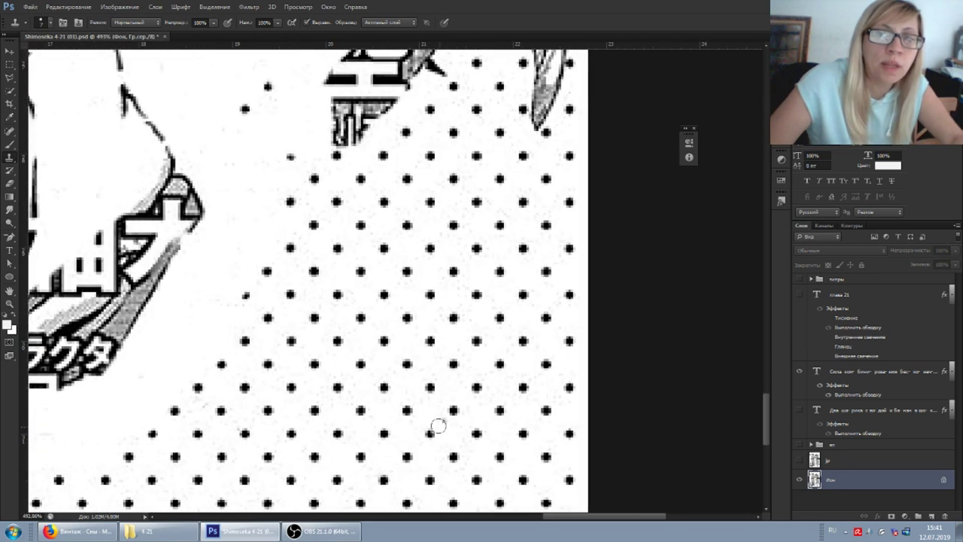
{"action": "left_click", "coordinate": [292, 156]}
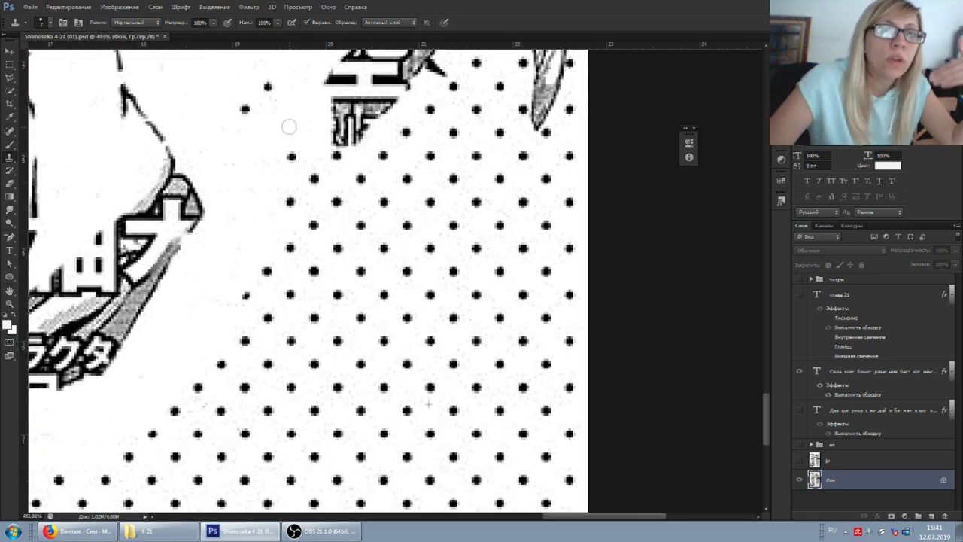
{"action": "left_click", "coordinate": [315, 135]}
{"action": "scroll", "coordinate": [312, 143], "scroll_direction": "up", "scroll_amount": 3}
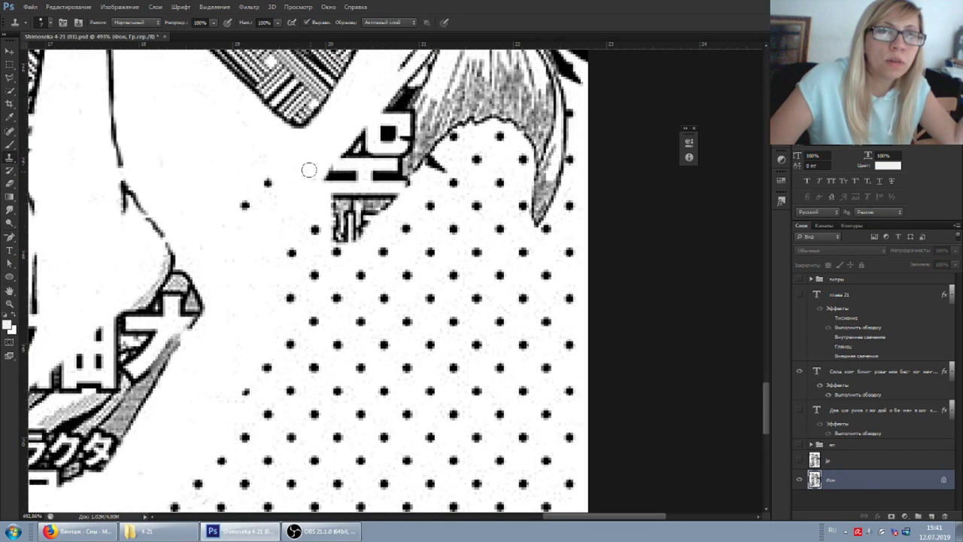
{"action": "mouse_move", "coordinate": [309, 190]}
{"action": "left_mouse_down"}
{"action": "mouse_move", "coordinate": [314, 181]}
{"action": "mouse_move", "coordinate": [268, 231]}
{"action": "left_mouse_up"}
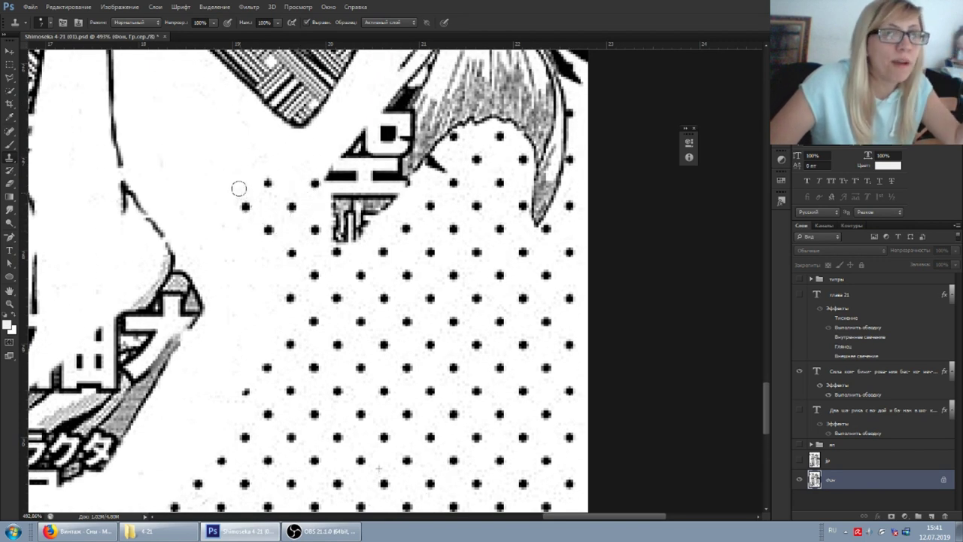
{"action": "left_click", "coordinate": [245, 159]}
{"action": "left_click", "coordinate": [220, 182]}
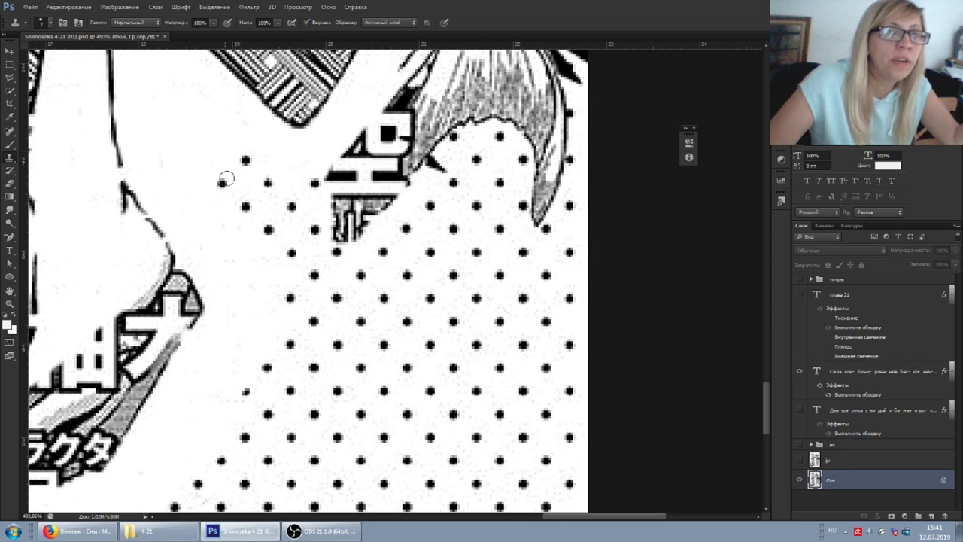
Try to extend the cloned dot pattern upward to the tip of the kimono's pointed hem
{"action": "scroll", "coordinate": [226, 180], "scroll_direction": "up", "scroll_amount": 1}
{"action": "left_click", "coordinate": [221, 168]}
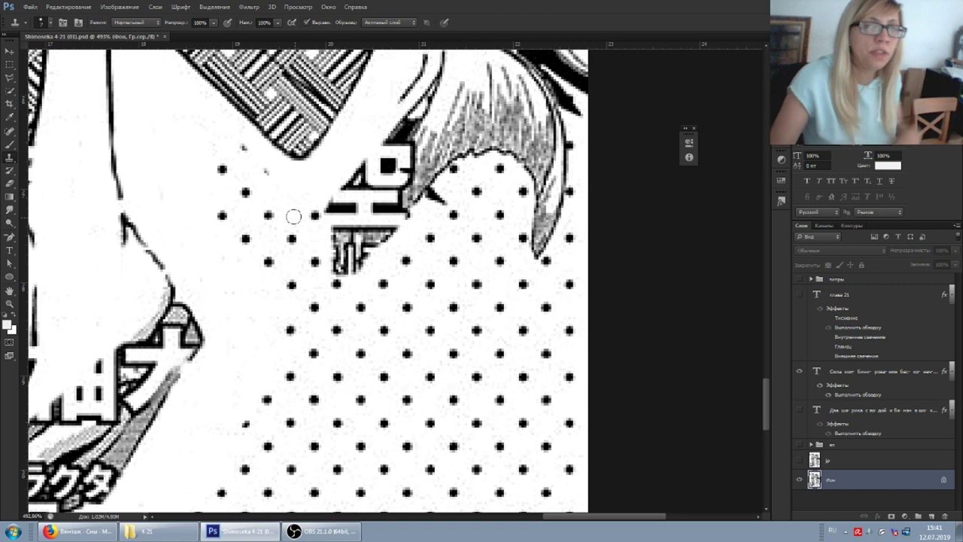
{"action": "left_click", "coordinate": [245, 145]}
{"action": "left_click", "coordinate": [268, 169]}
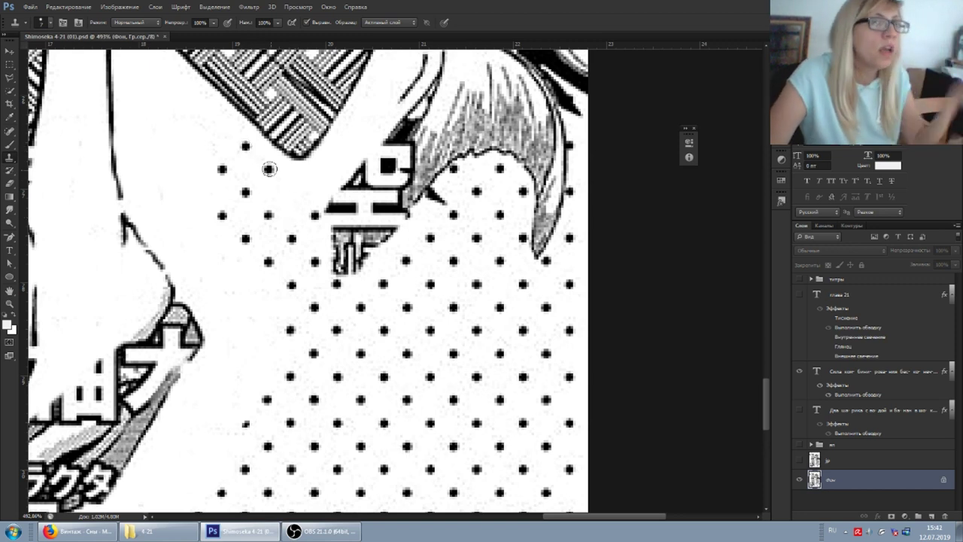
{"action": "left_click", "coordinate": [292, 190]}
{"action": "left_click", "coordinate": [293, 194]}
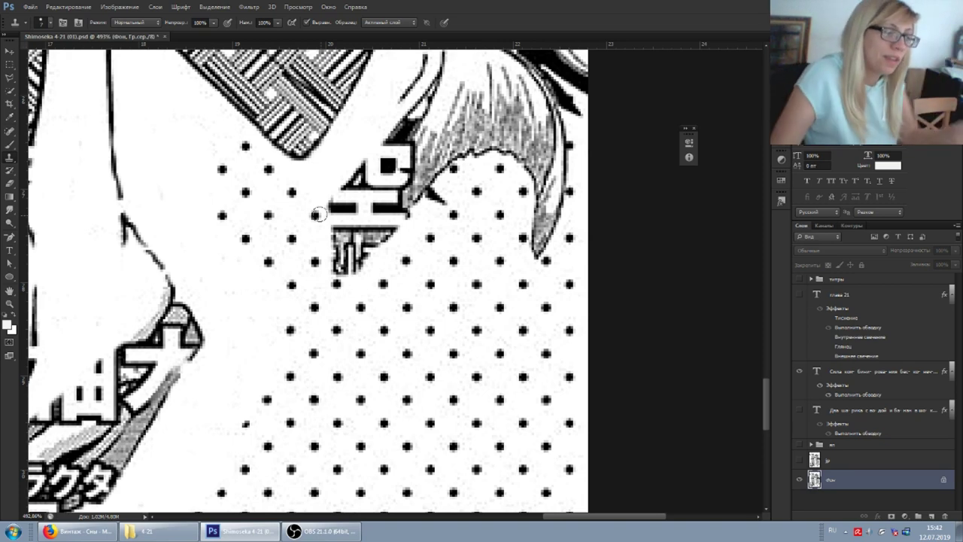
Remove the extra dots closest to the kimono's hem by cloning clean white over them
{"action": "scroll", "coordinate": [319, 215], "scroll_direction": "up", "scroll_amount": 5}
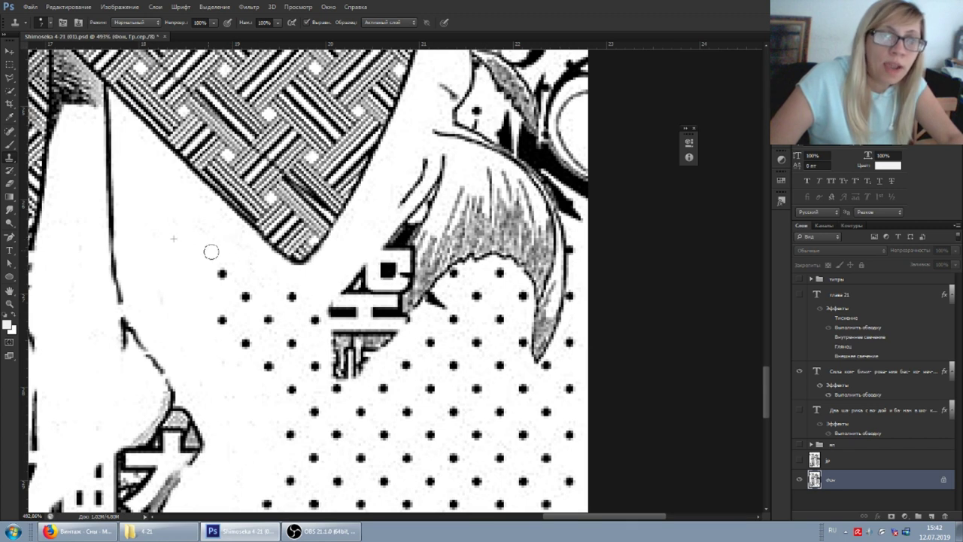
{"action": "left_click", "coordinate": [222, 273]}
{"action": "left_click_drag", "start_coordinate": [283, 301], "coordinate": [294, 290]}
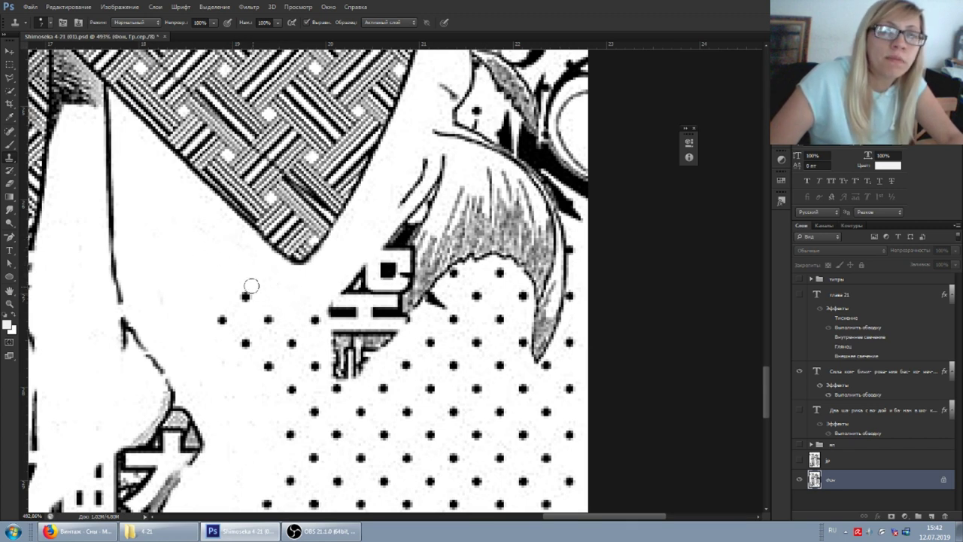
{"action": "scroll", "coordinate": [205, 260], "scroll_direction": "down", "scroll_amount": 3}
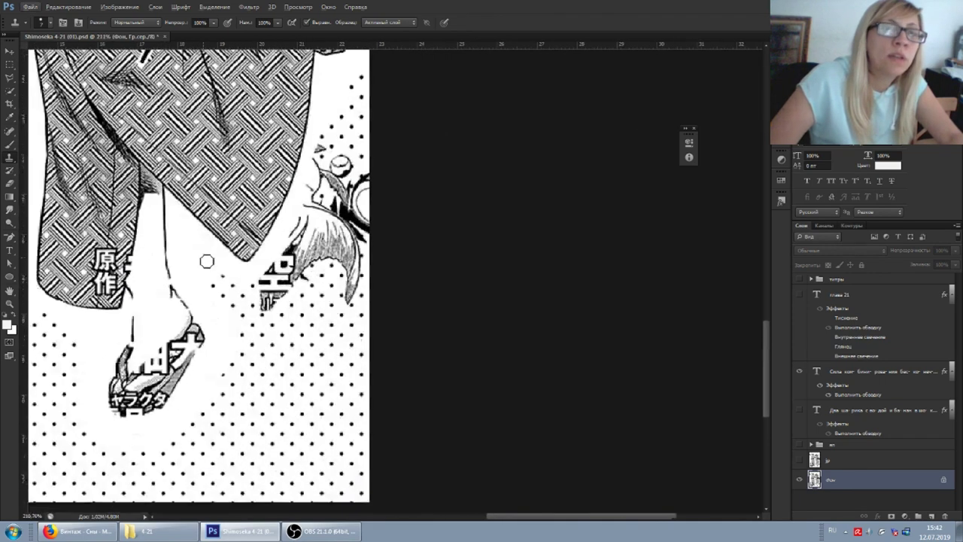
{"action": "scroll", "coordinate": [208, 292], "scroll_direction": "up", "scroll_amount": 2}
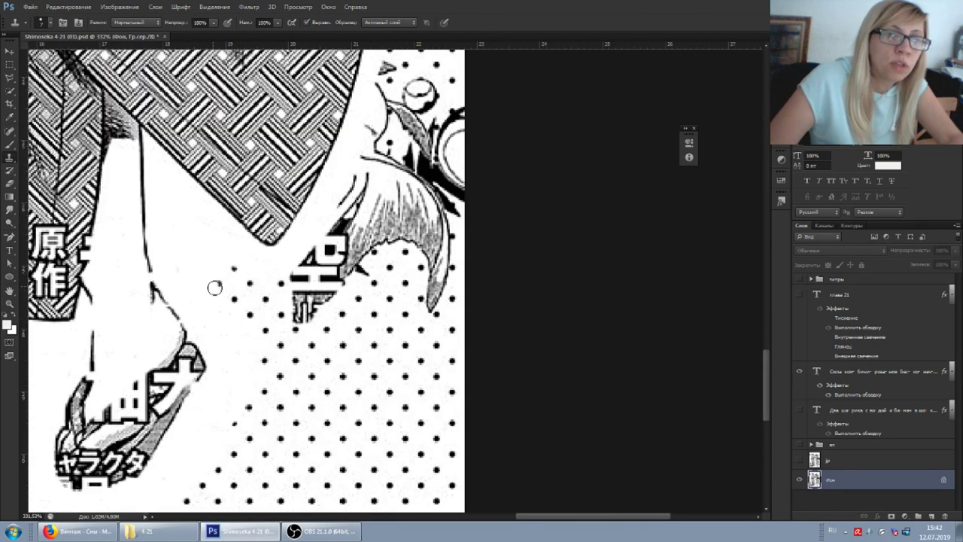
{"action": "scroll", "coordinate": [198, 275], "scroll_direction": "down", "scroll_amount": 1}
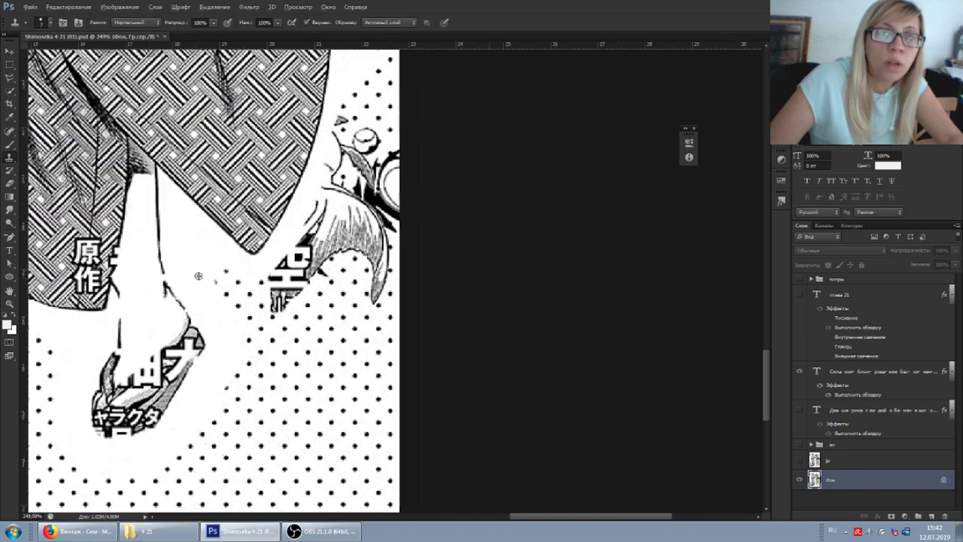
{"action": "scroll", "coordinate": [198, 276], "scroll_direction": "down", "scroll_amount": 2}
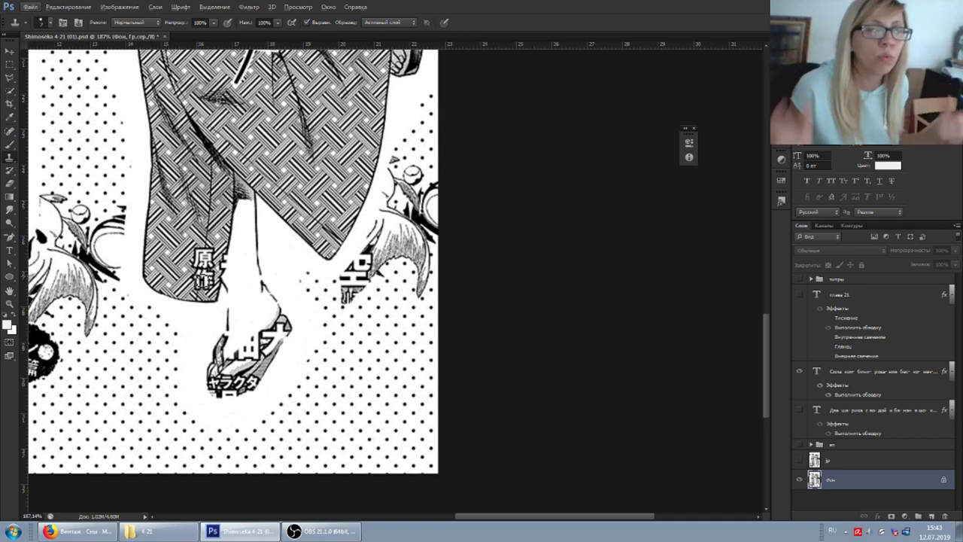
{"action": "left_click_drag", "start_coordinate": [204, 280], "coordinate": [380, 280]}
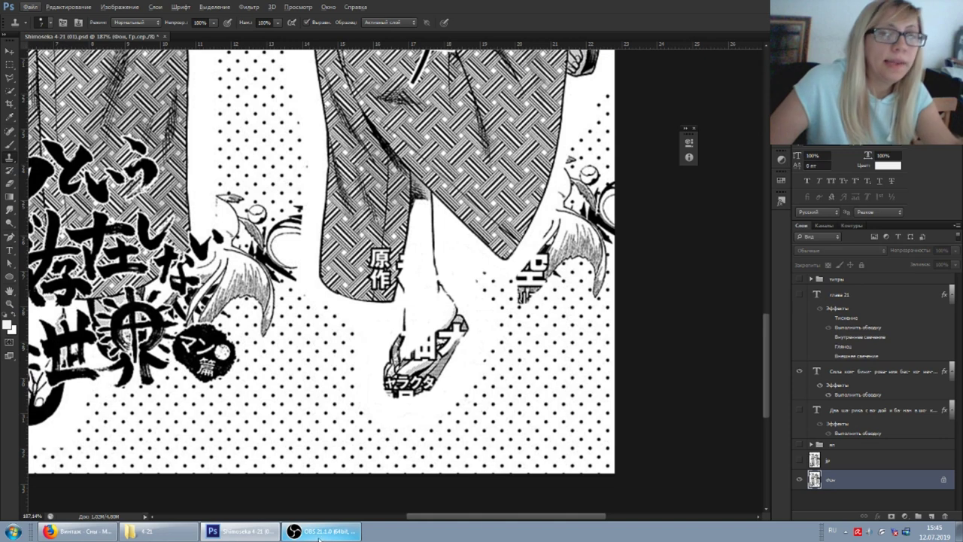
{"action": "left_click", "coordinate": [316, 533]}
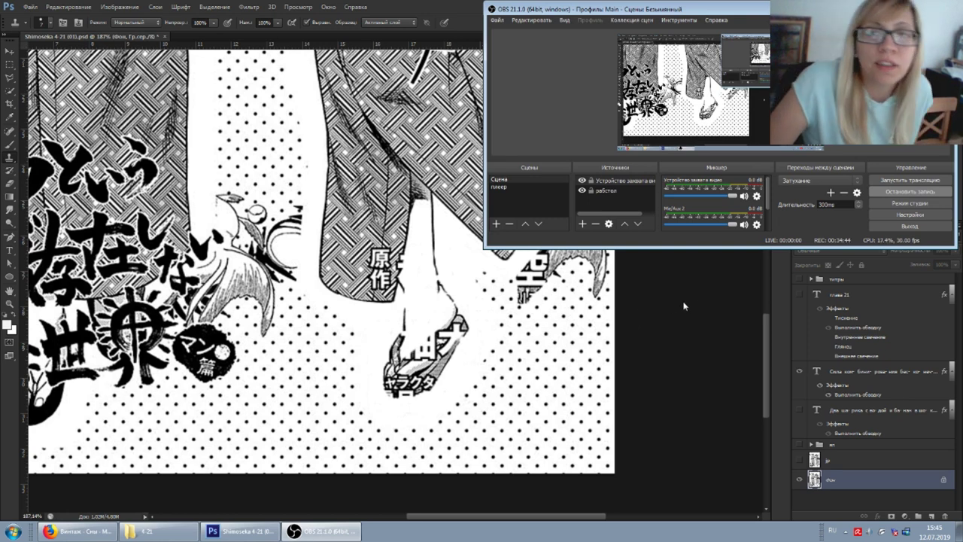
{"action": "left_click", "coordinate": [783, 337]}
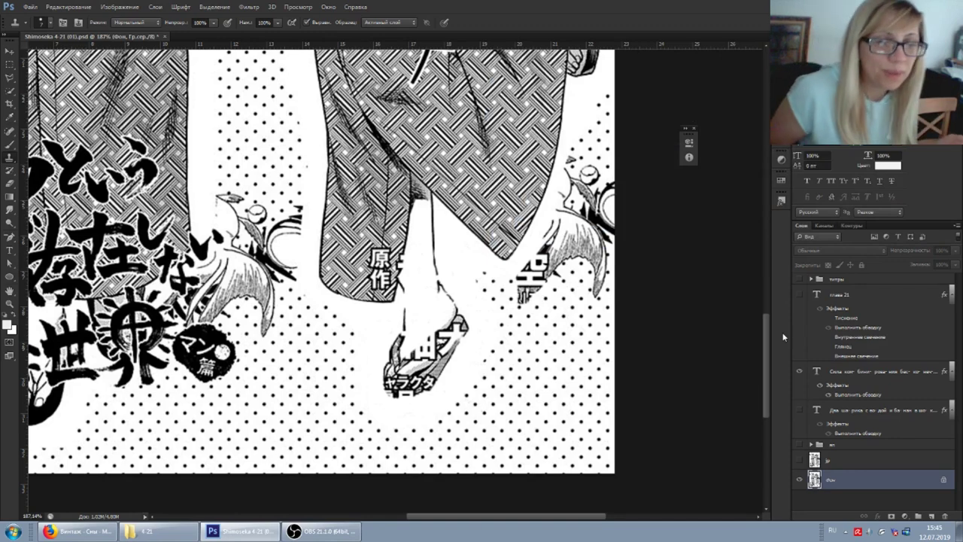
Review the whole manga page from the feet up to the heads, examining the cleaned areas and the remaining Japanese lettering
{"action": "scroll", "coordinate": [445, 284], "scroll_direction": "down", "scroll_amount": 6}
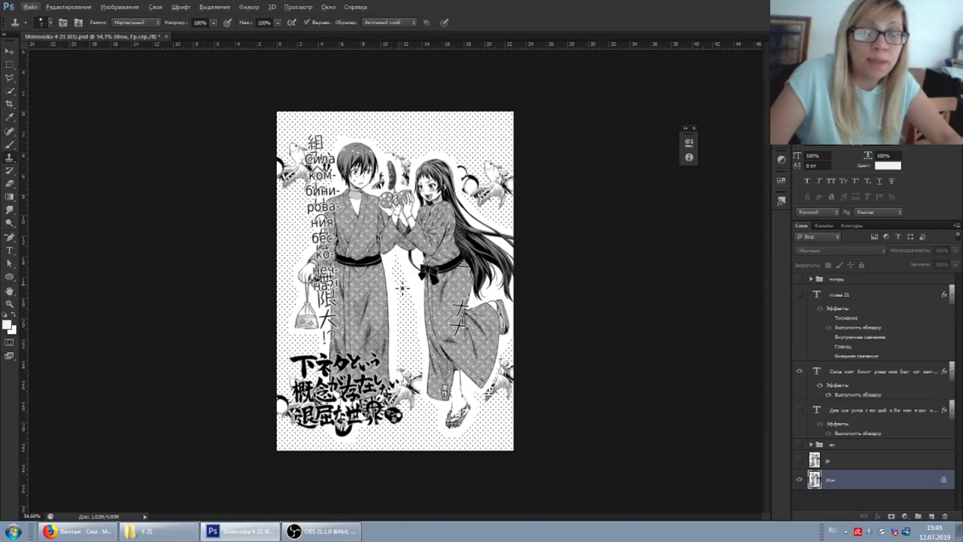
{"action": "scroll", "coordinate": [458, 346], "scroll_direction": "up", "scroll_amount": 4}
{"action": "scroll", "coordinate": [458, 347], "scroll_direction": "down", "scroll_amount": 5}
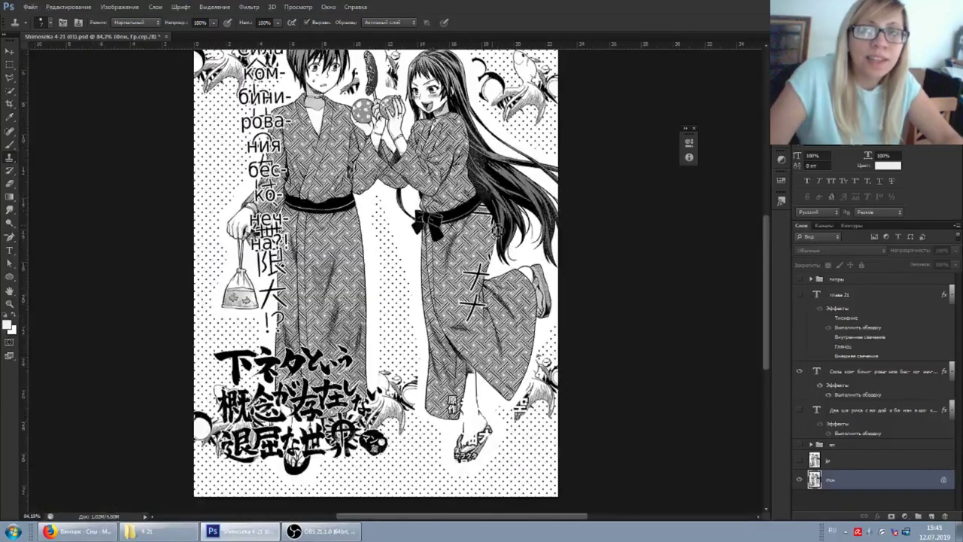
{"action": "scroll", "coordinate": [512, 377], "scroll_direction": "up", "scroll_amount": 3}
{"action": "scroll", "coordinate": [517, 392], "scroll_direction": "down", "scroll_amount": 3}
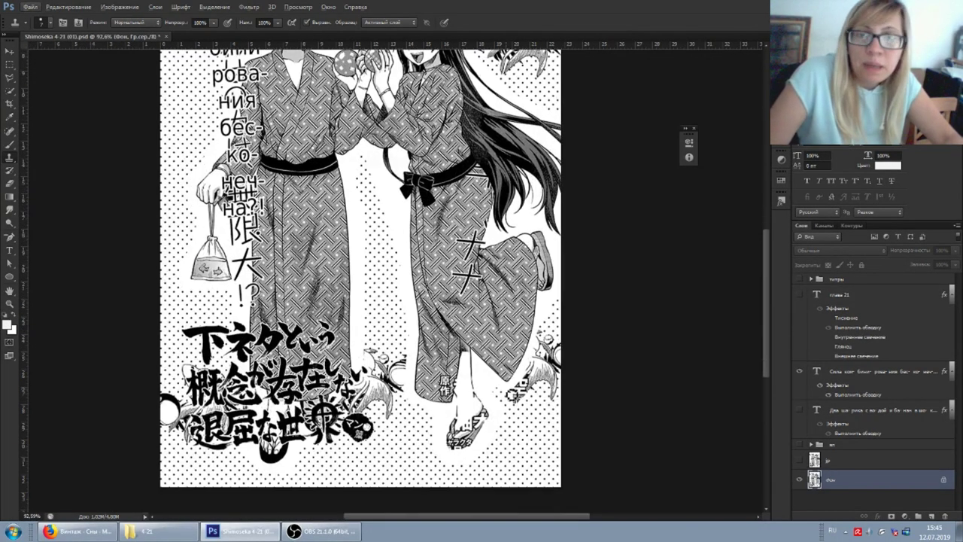
{"action": "scroll", "coordinate": [517, 392], "scroll_direction": "right", "scroll_amount": 2}
{"action": "scroll", "coordinate": [460, 391], "scroll_direction": "up", "scroll_amount": 5}
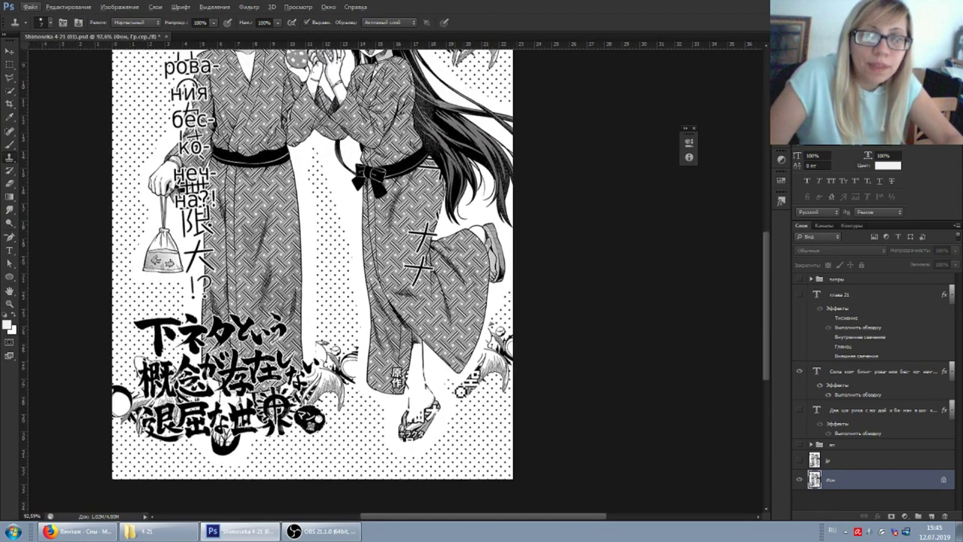
{"action": "scroll", "coordinate": [461, 391], "scroll_direction": "up", "scroll_amount": 2}
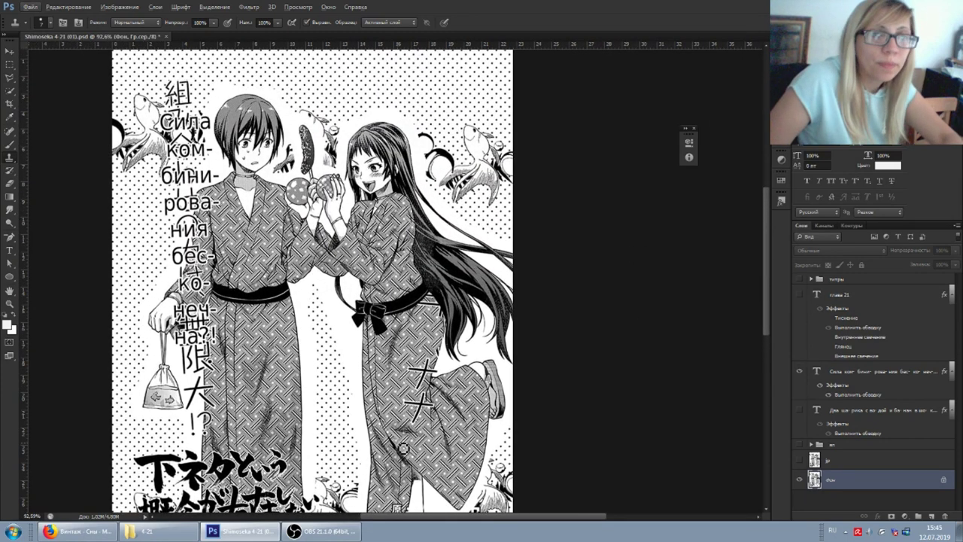
{"action": "left_click", "coordinate": [332, 531]}
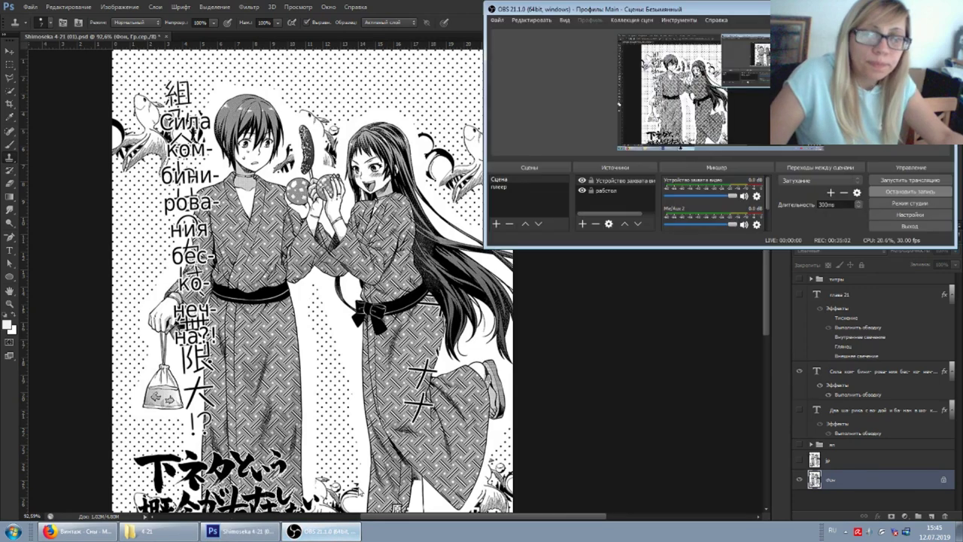